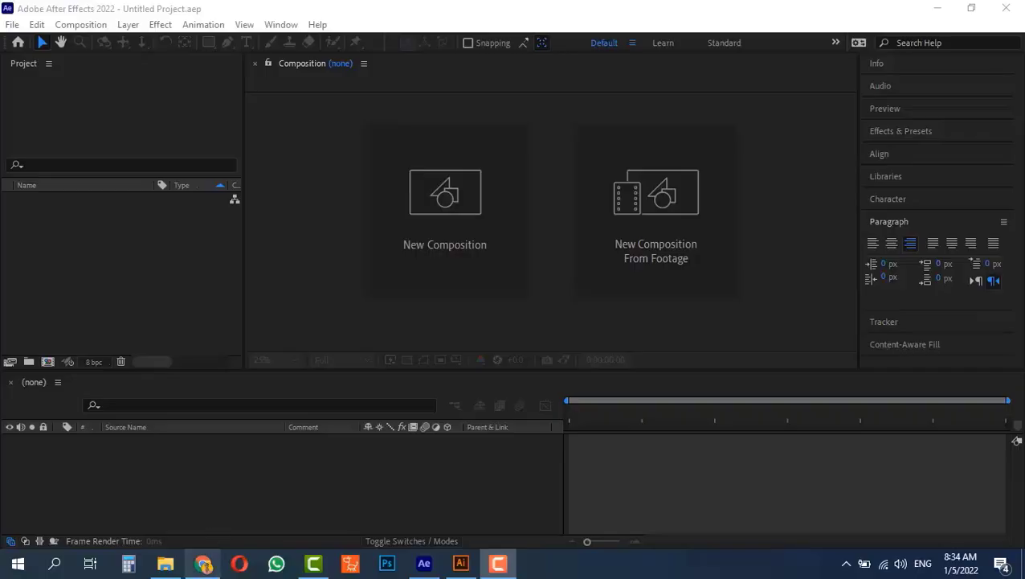
# - Switch to Chrome, search Google for "freepik" and open the Freepik website
pyautogui.click(204, 562)
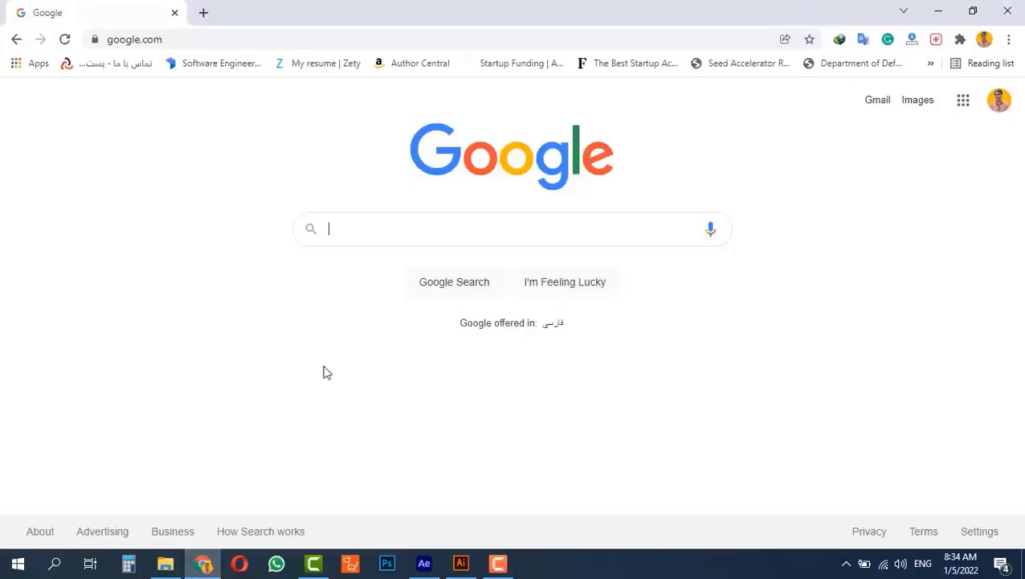
pyautogui.write('freepik')
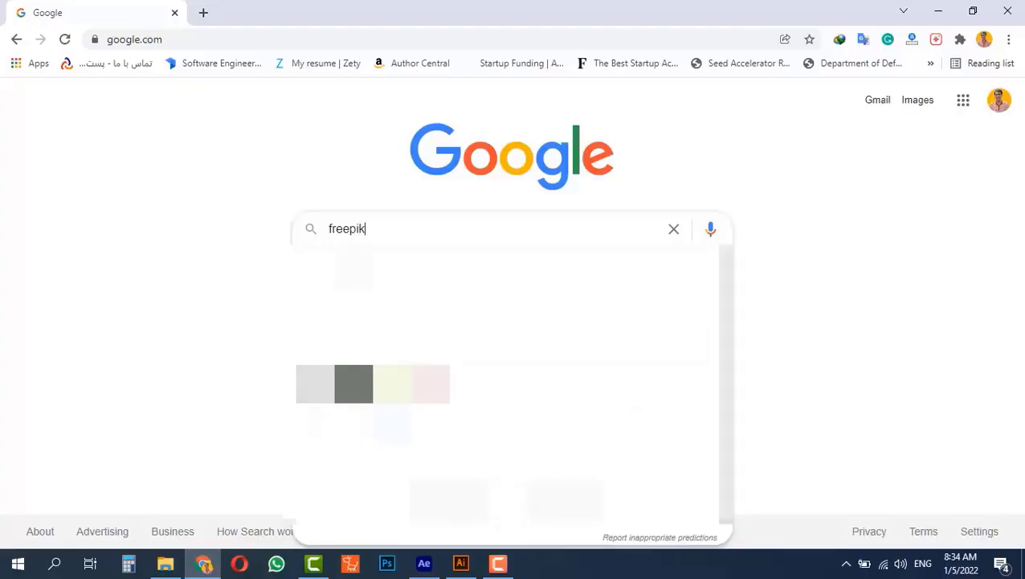
pyautogui.press('Return')
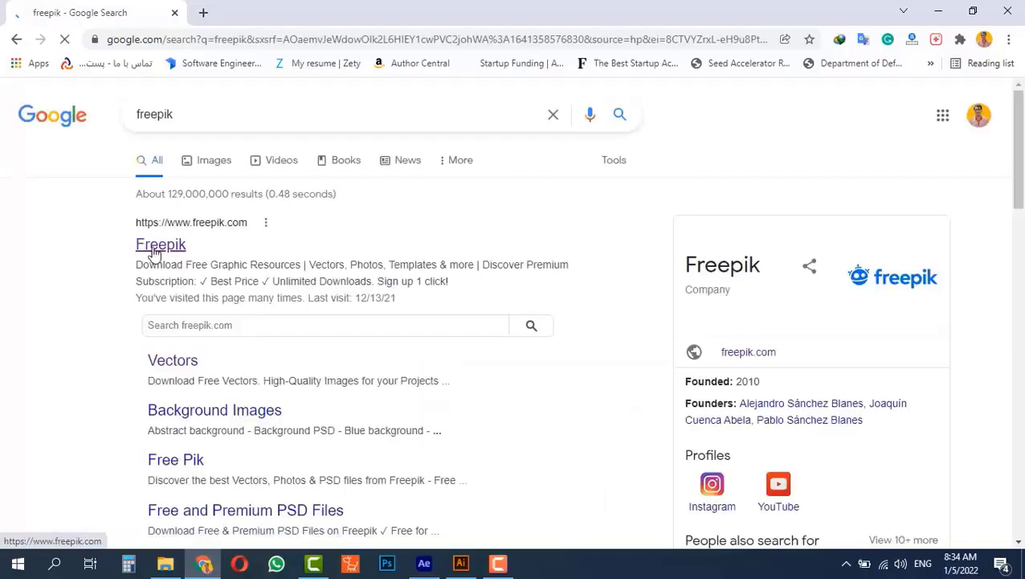
pyautogui.click(157, 252)
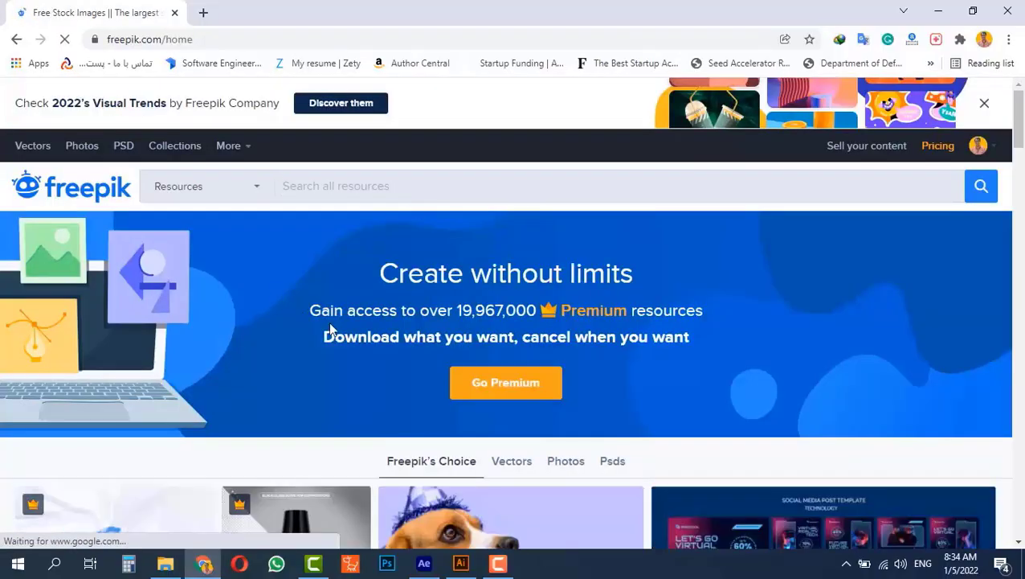
# - Search Freepik's resources for "kitchen"
pyautogui.scroll(-2, 329, 328)
pyautogui.scroll(-5, 364, 250)
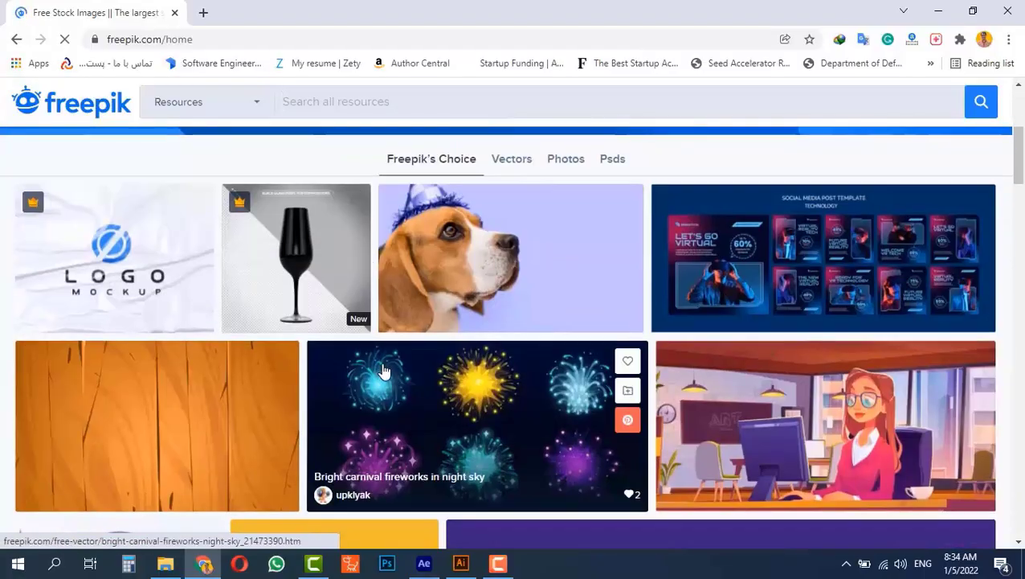
pyautogui.scroll(-4, 365, 397)
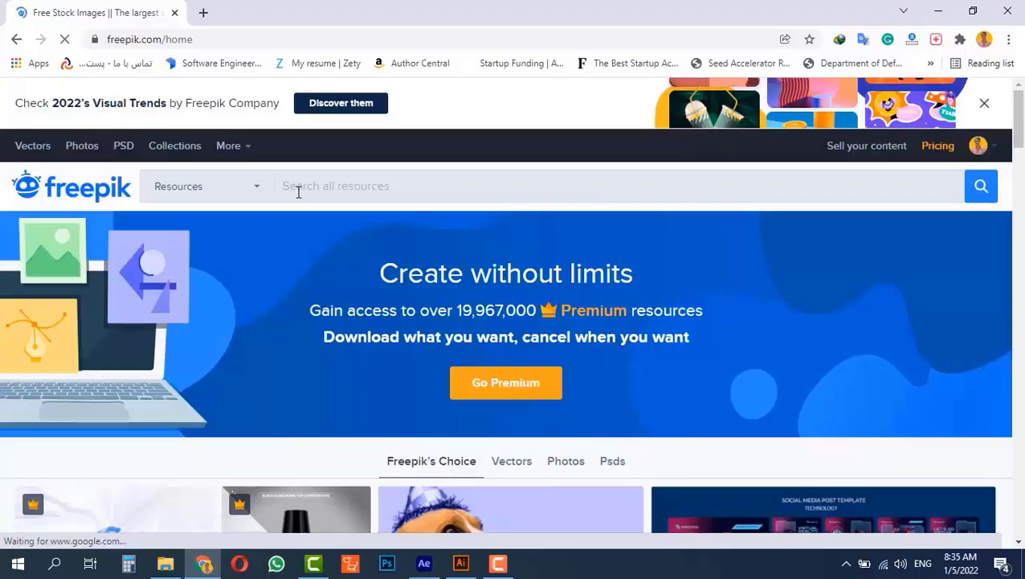
pyautogui.click(327, 193)
pyautogui.write('kit')
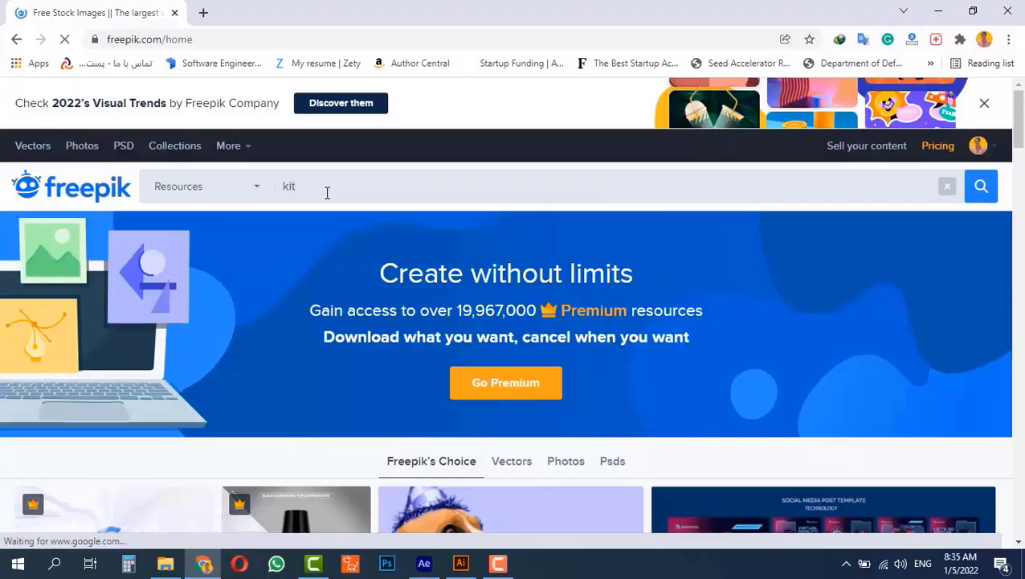
pyautogui.write('chen')
pyautogui.press('Return')
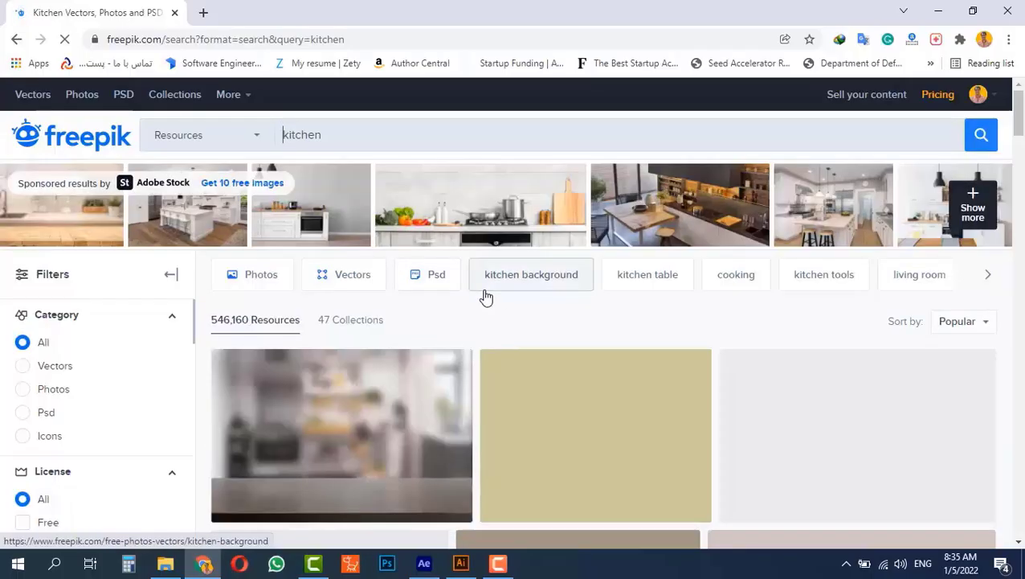
# - Filter the kitchen search results to the Vectors category
pyautogui.scroll(-5, 419, 392)
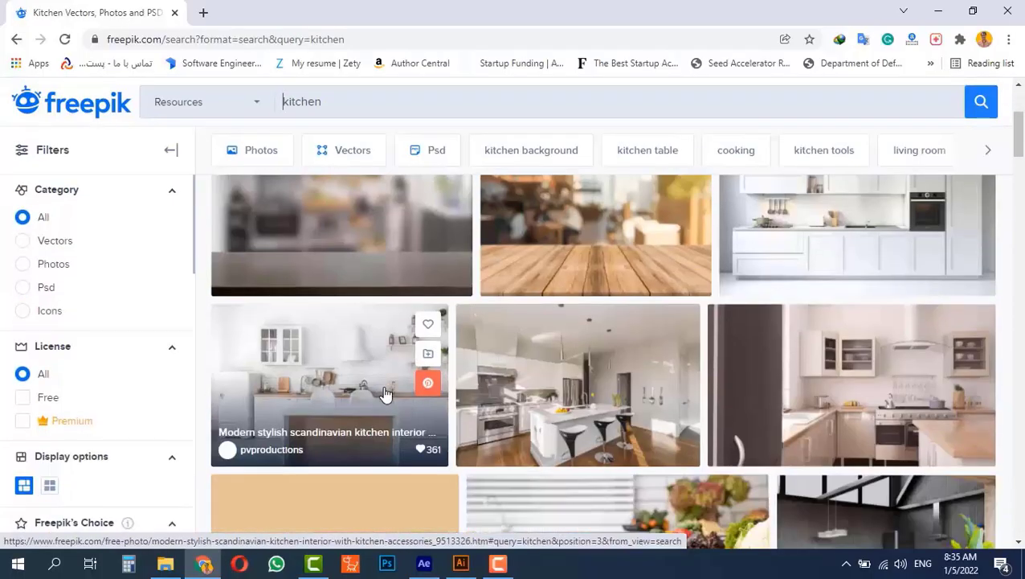
pyautogui.scroll(-2, 444, 386)
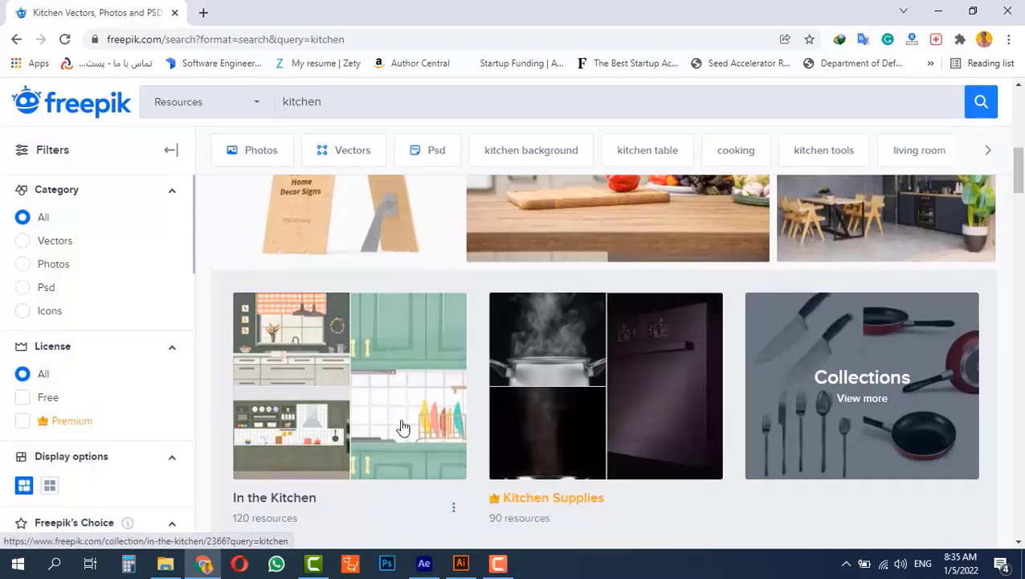
pyautogui.scroll(3, 348, 412)
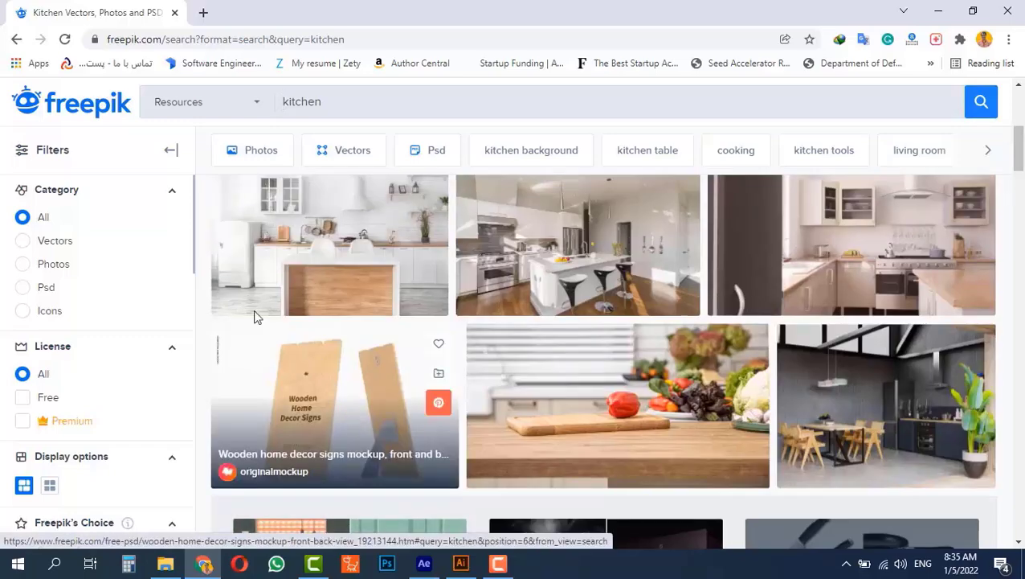
pyautogui.click(25, 248)
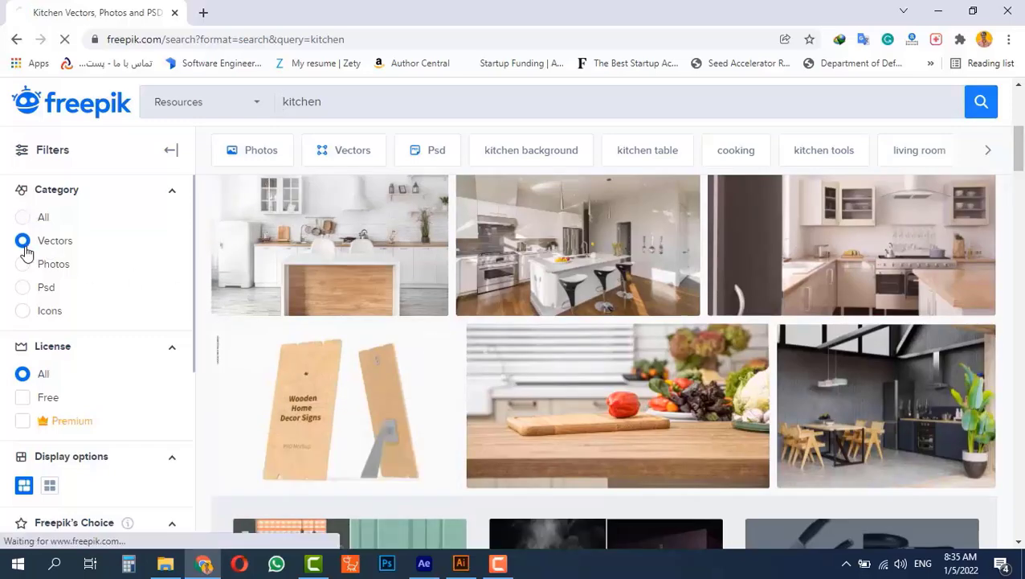
# - Restrict the kitchen vector results to the Free license
pyautogui.scroll(-3, 130, 447)
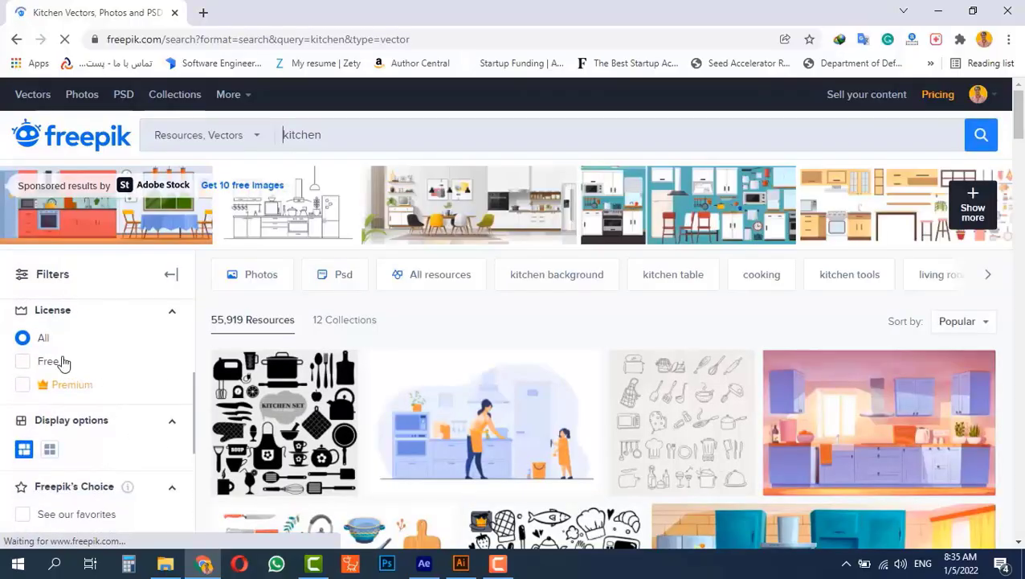
pyautogui.scroll(-3, 533, 401)
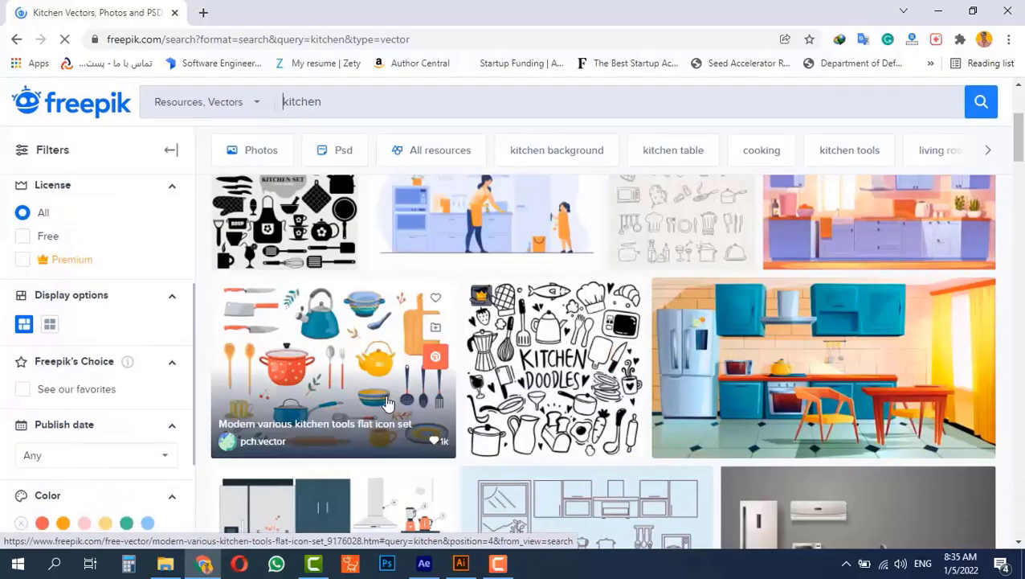
pyautogui.scroll(-3, 478, 321)
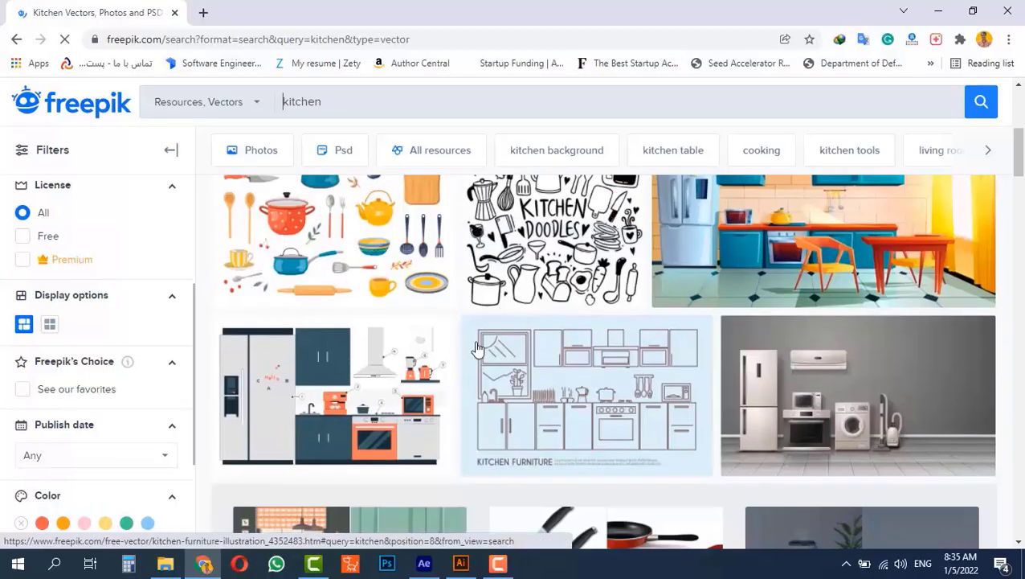
pyautogui.scroll(-3, 490, 378)
pyautogui.scroll(-2, 417, 374)
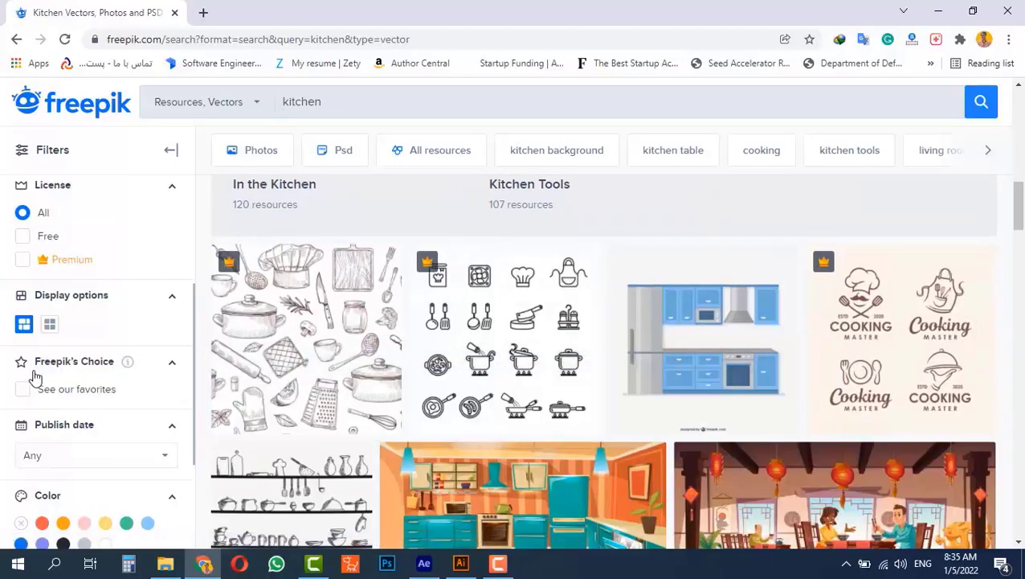
pyautogui.click(27, 237)
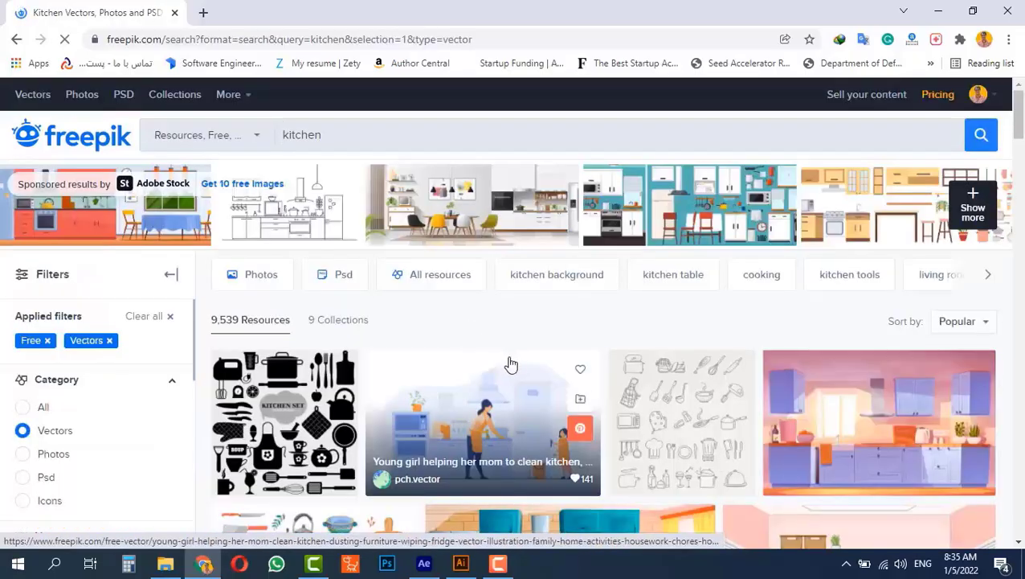
# - Browse the free kitchen vectors and open the cartoon kitchen interior with teal cabinets and a red table
pyautogui.scroll(-2, 364, 354)
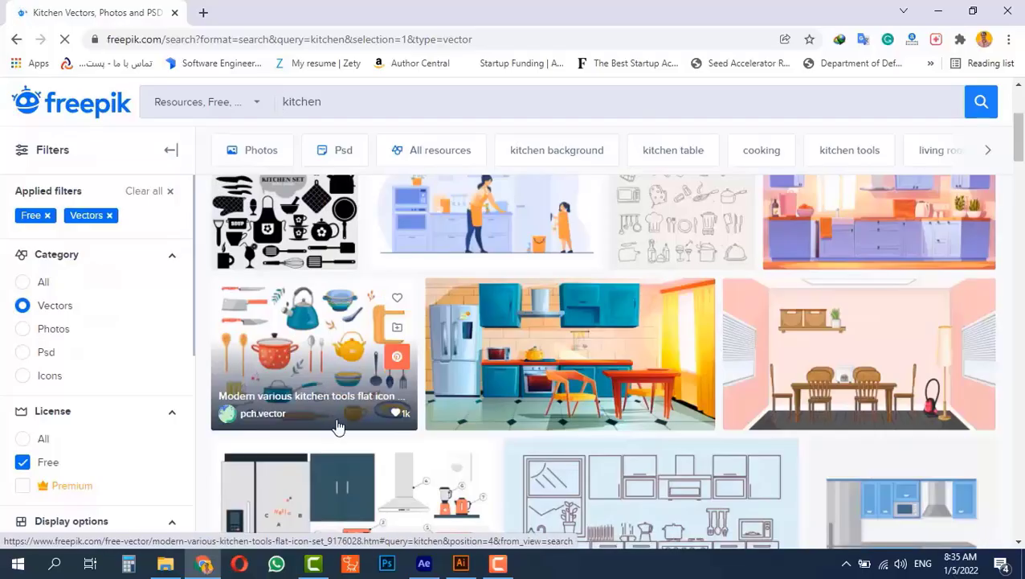
pyautogui.scroll(-4, 756, 382)
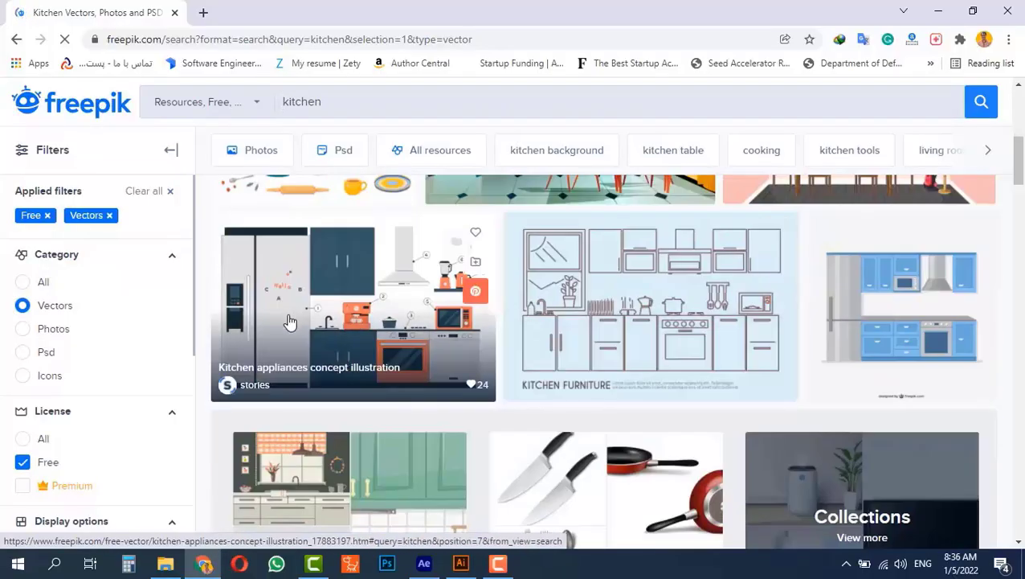
pyautogui.scroll(-2, 290, 323)
pyautogui.scroll(7, 527, 323)
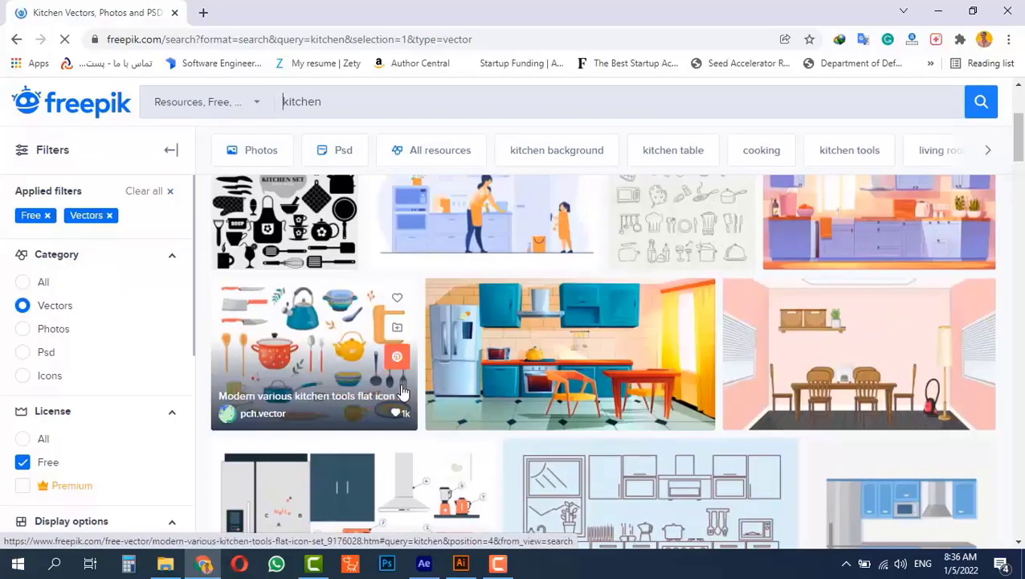
pyautogui.click(534, 347)
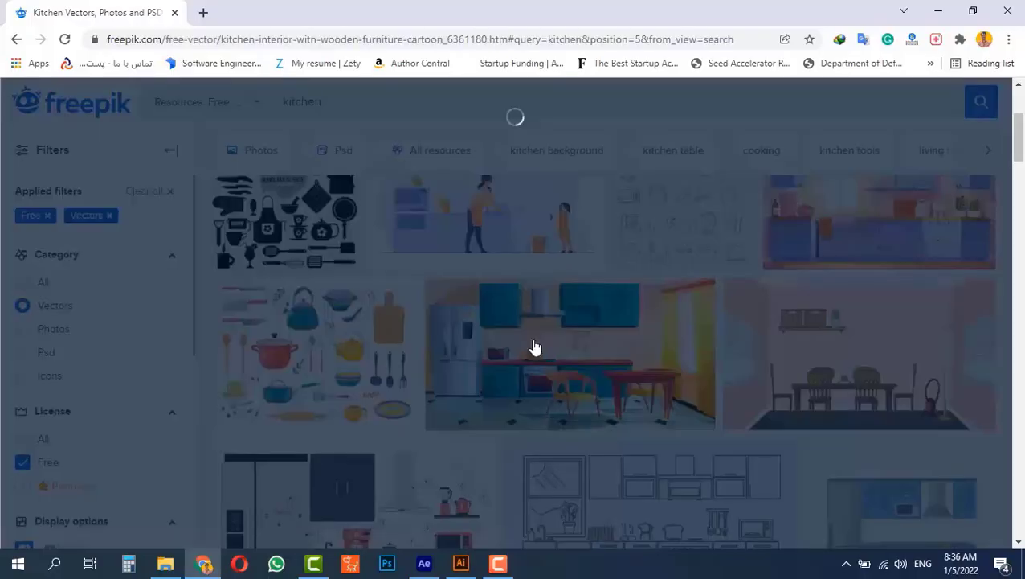
# - Download the kitchen interior vector with the free option into Downloads\Compressed, and close its preview
pyautogui.scroll(-3, 683, 338)
pyautogui.click(812, 205)
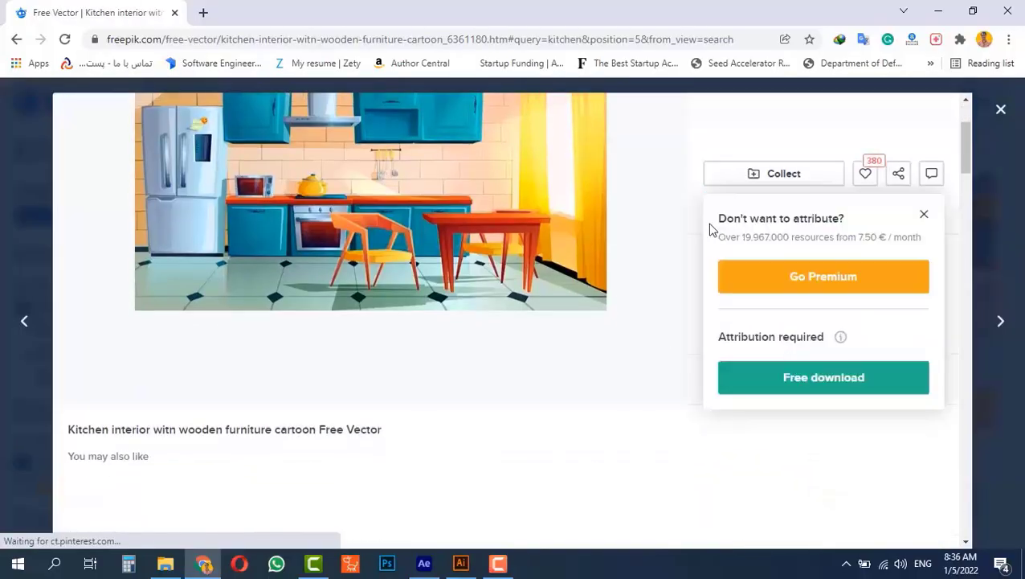
pyautogui.click(819, 378)
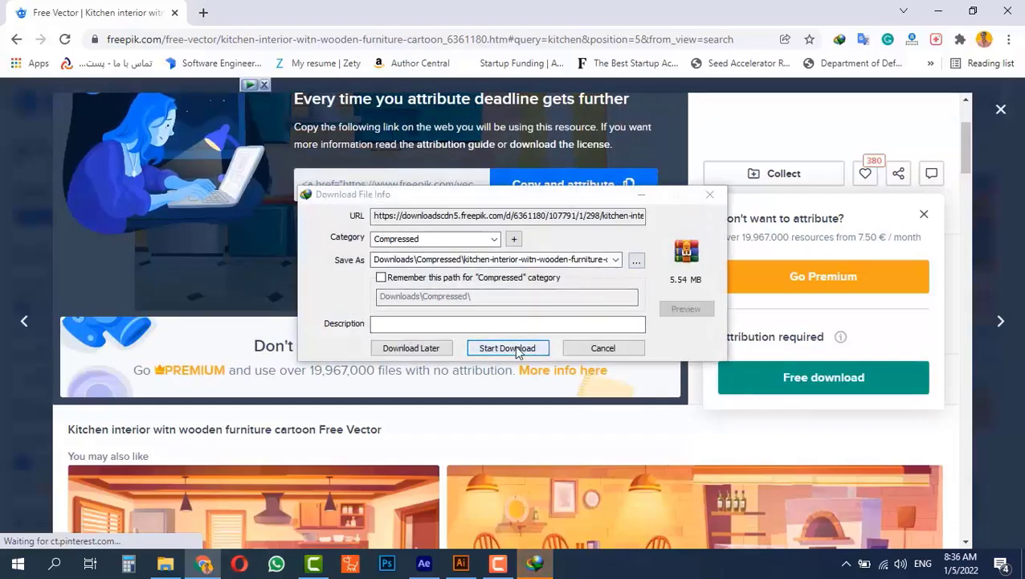
pyautogui.click(518, 352)
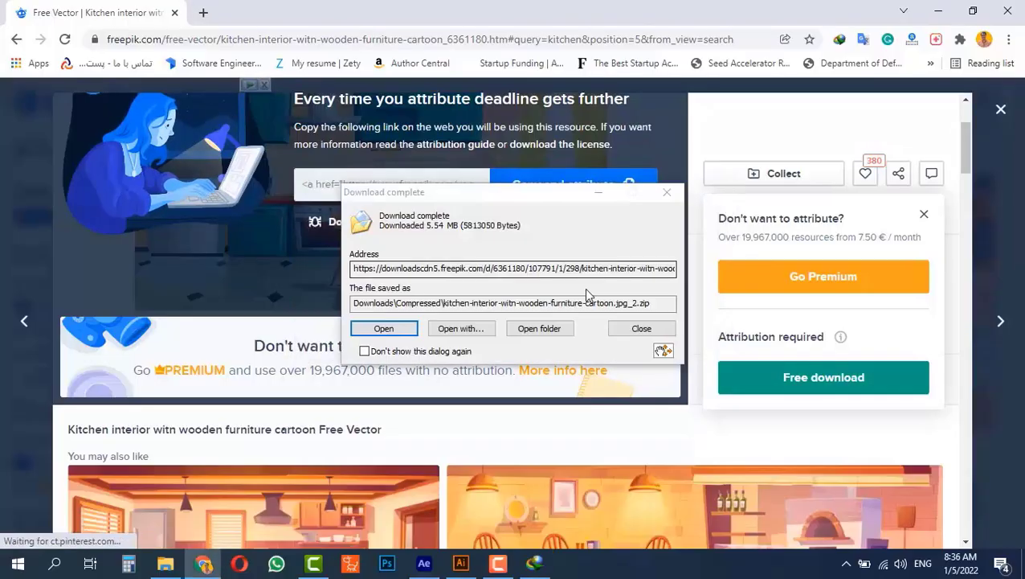
pyautogui.click(601, 202)
pyautogui.click(1000, 108)
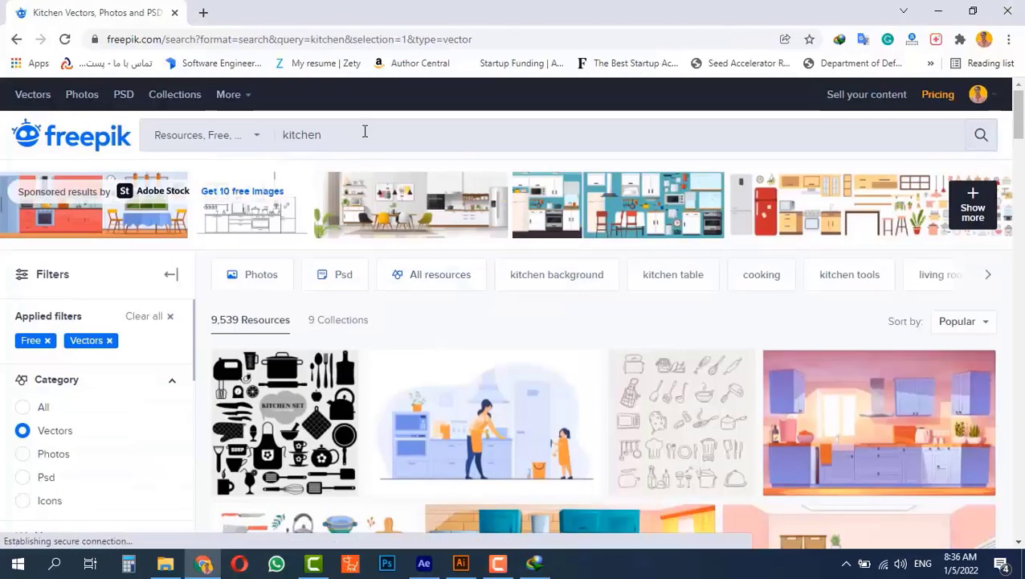
# - Search the free vectors for "character" and look through the character designs
pyautogui.moveTo(364, 131); pyautogui.dragTo(278, 131)
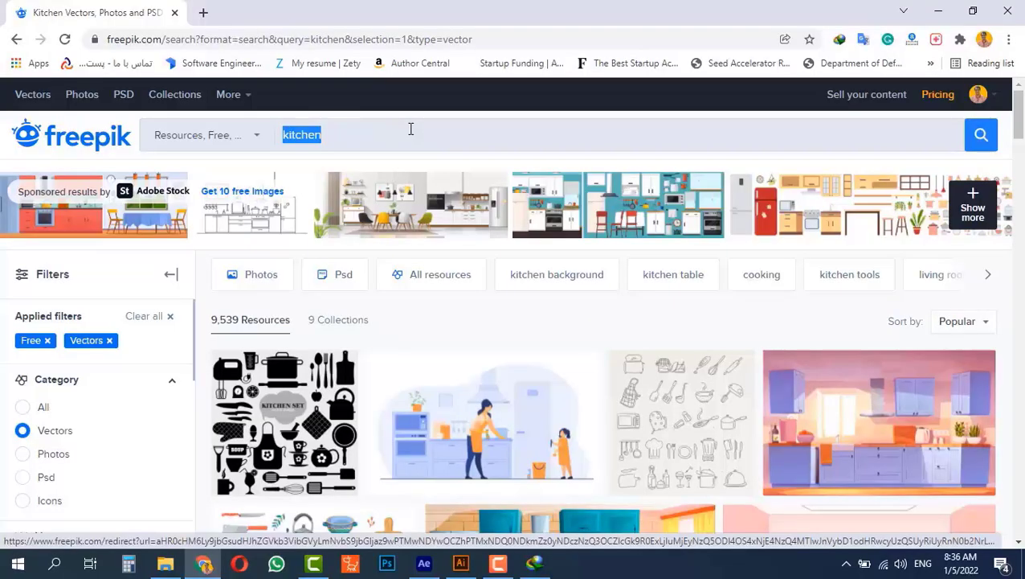
pyautogui.write('ch')
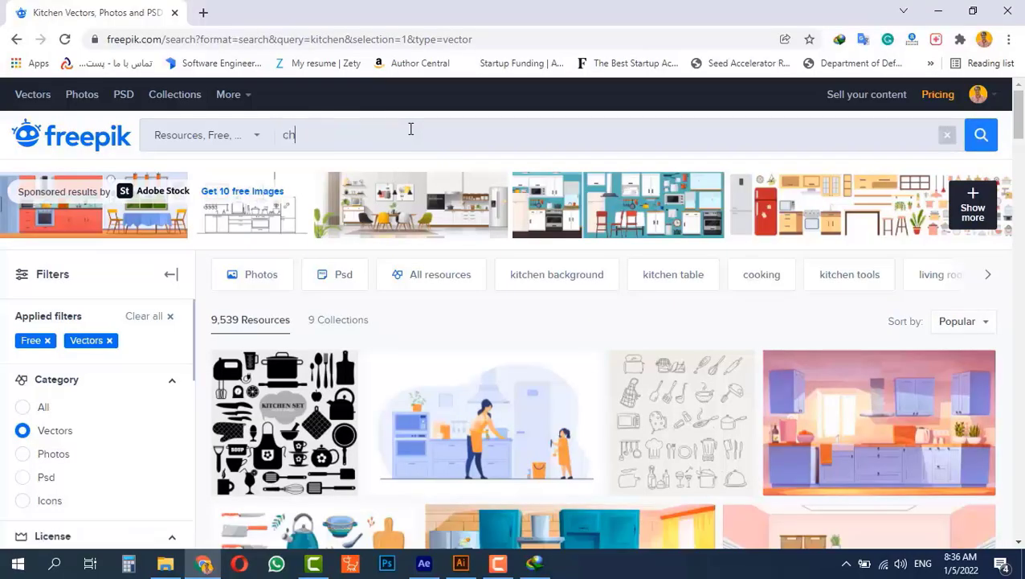
pyautogui.write('aracter')
pyautogui.press('Return')
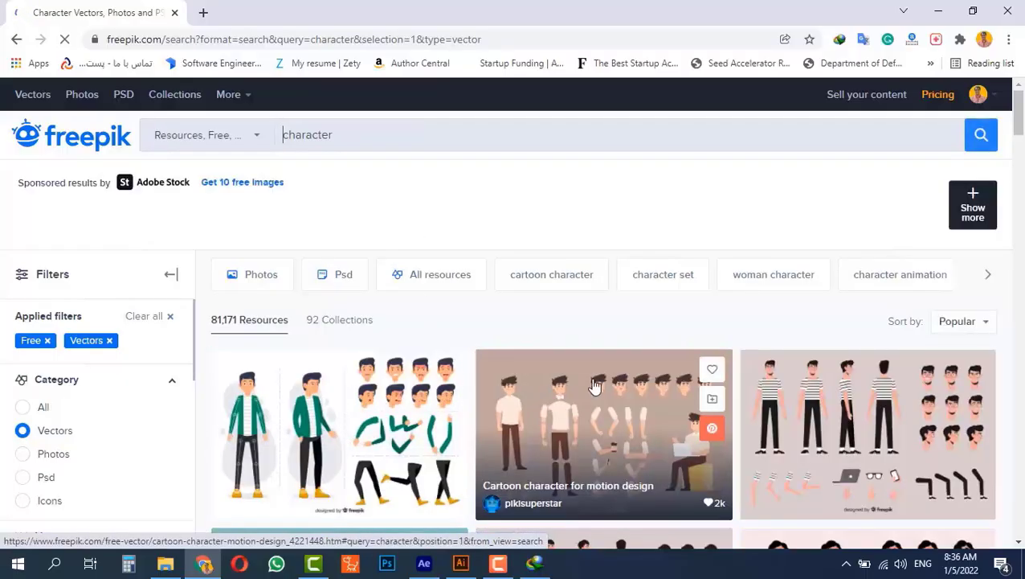
pyautogui.scroll(-10, 314, 426)
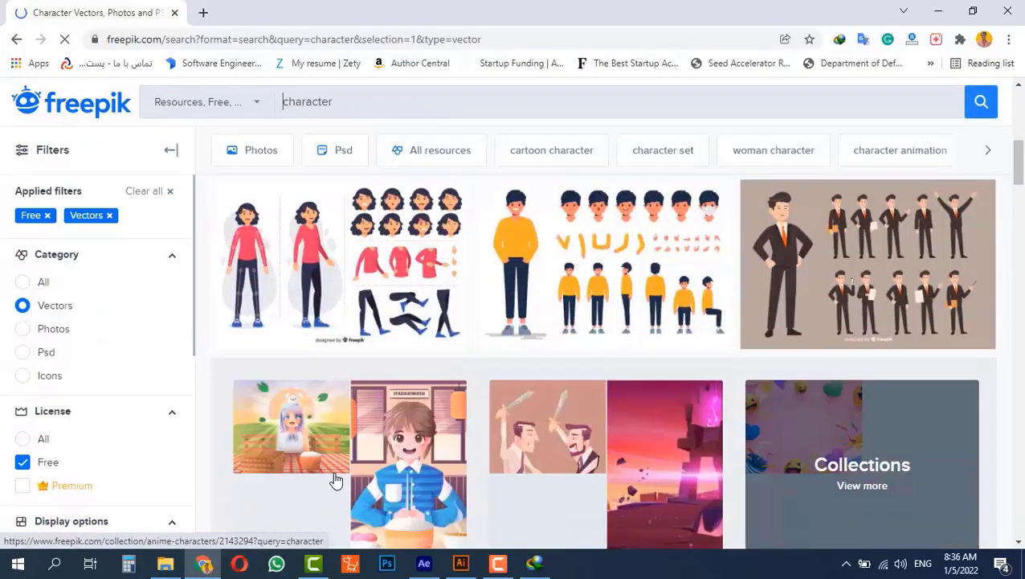
pyautogui.scroll(-5, 335, 480)
pyautogui.scroll(-2, 336, 479)
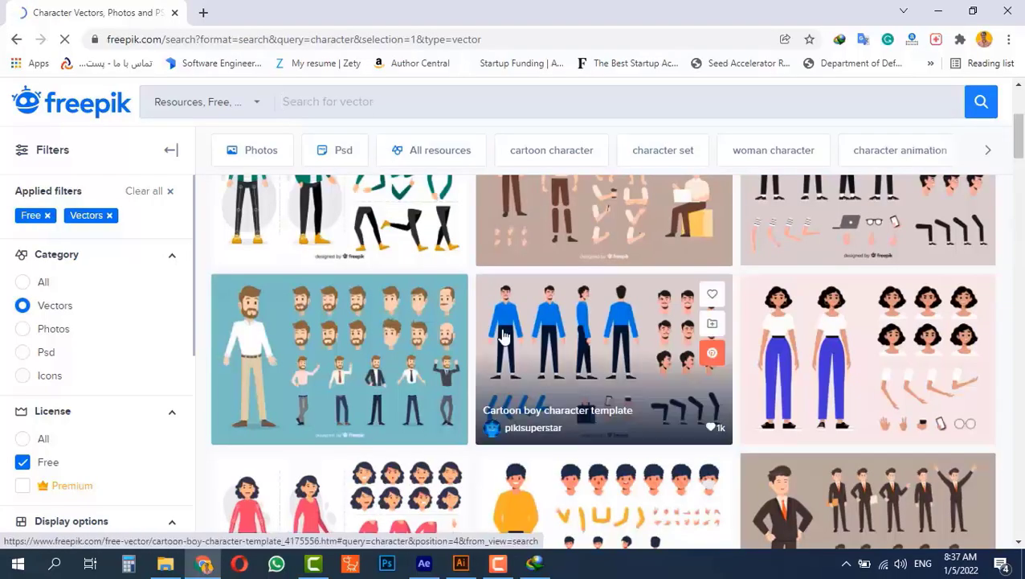
# - Search the free vectors for "watermelon" and look through the watermelon illustrations
pyautogui.write('water')
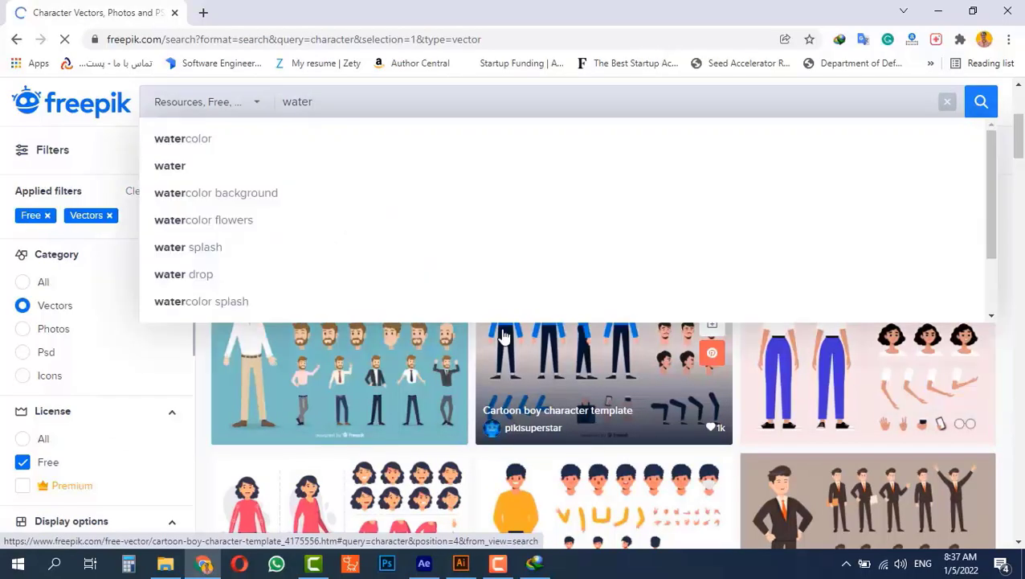
pyautogui.write('melon')
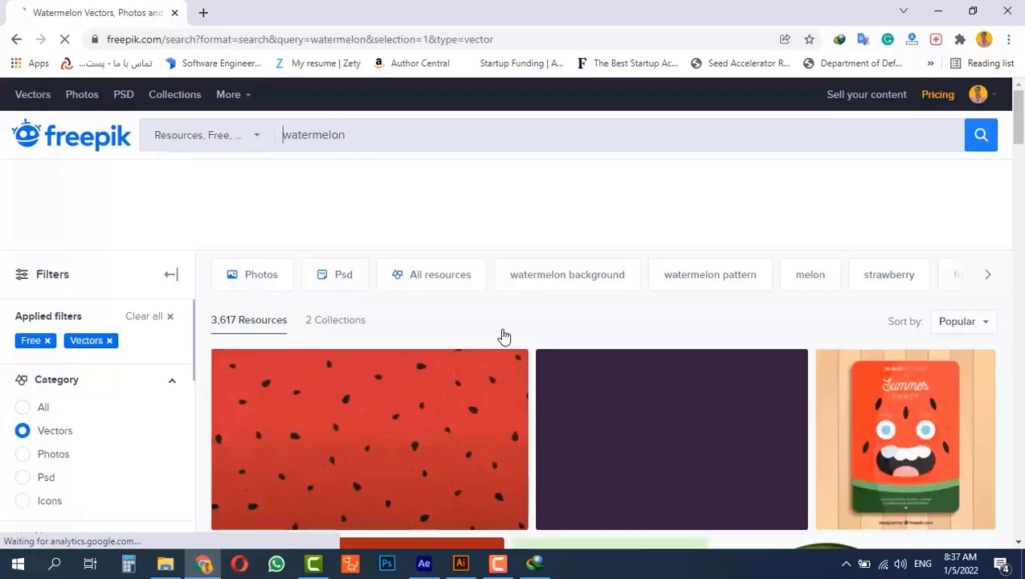
pyautogui.scroll(-10, 475, 417)
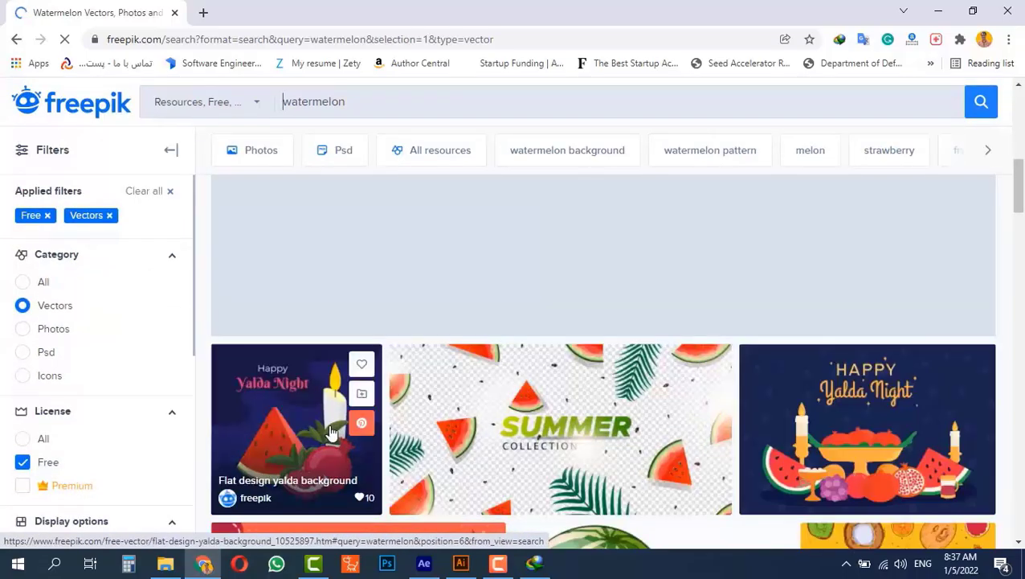
pyautogui.scroll(-5, 341, 482)
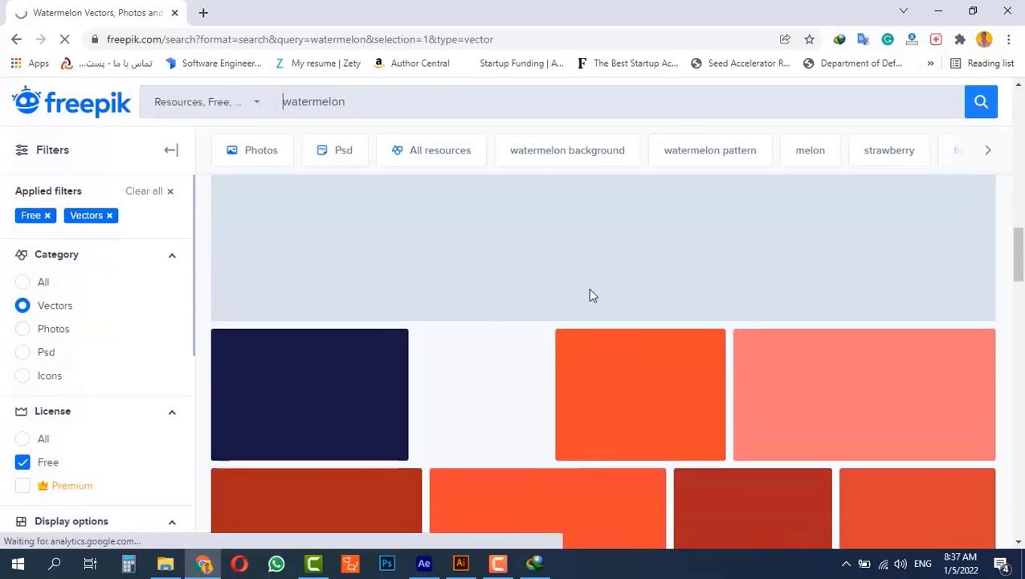
pyautogui.scroll(-3, 551, 294)
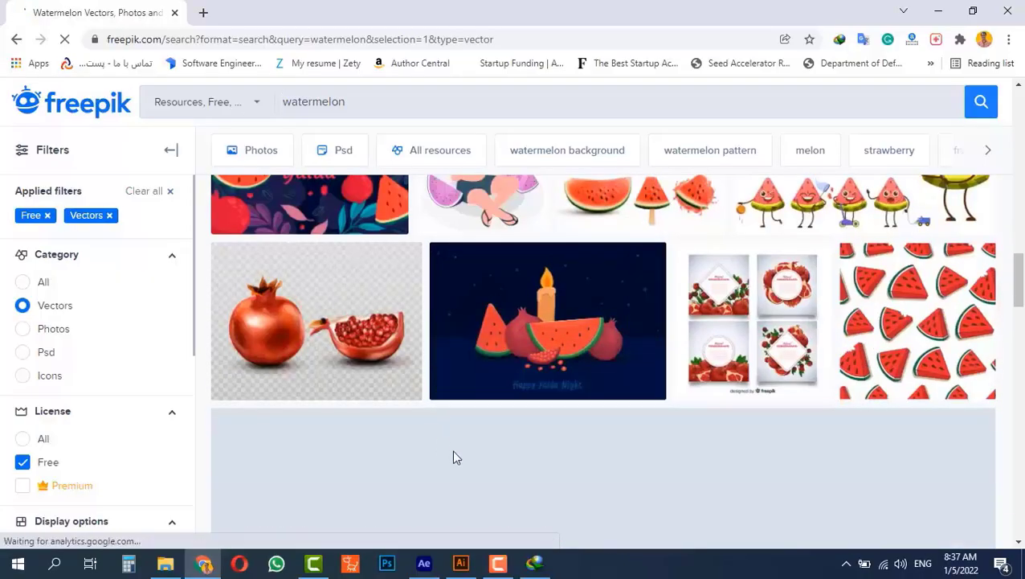
# - Open the downloaded kitchen interior archive, view its 298.jpg preview image, and close the image
pyautogui.scroll(1, 454, 452)
pyautogui.scroll(-5, 504, 440)
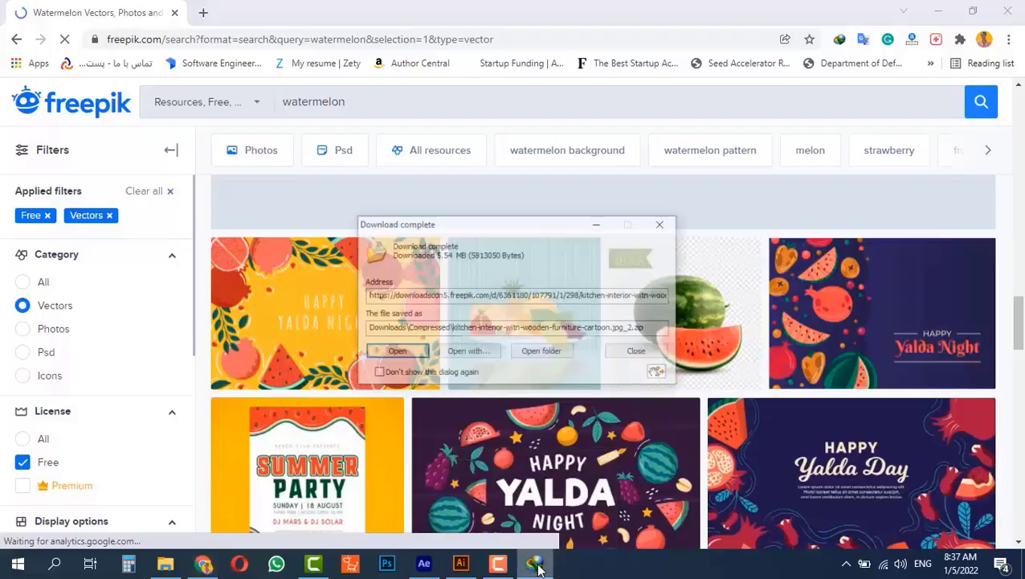
pyautogui.click(409, 328)
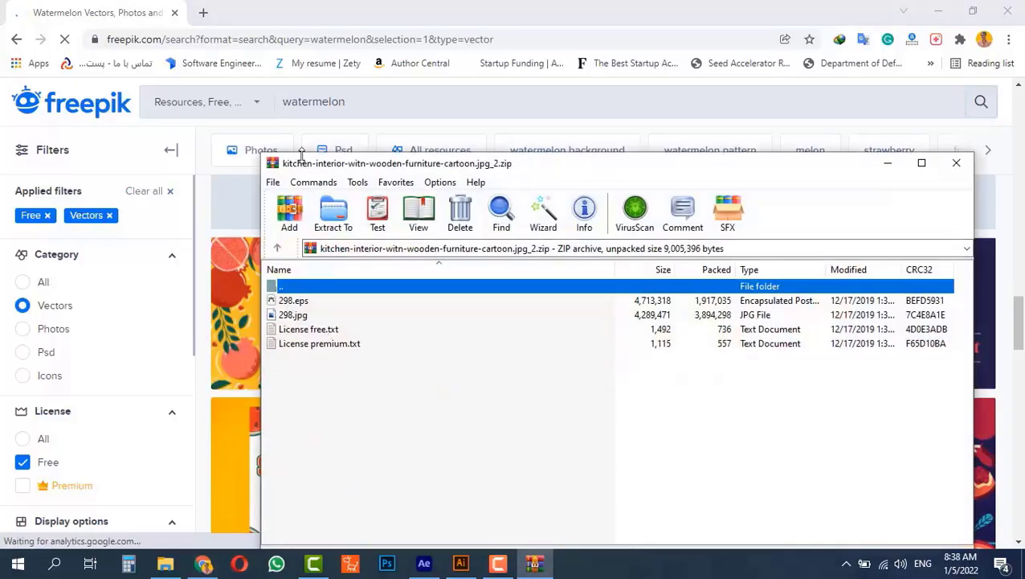
pyautogui.doubleClick(287, 316)
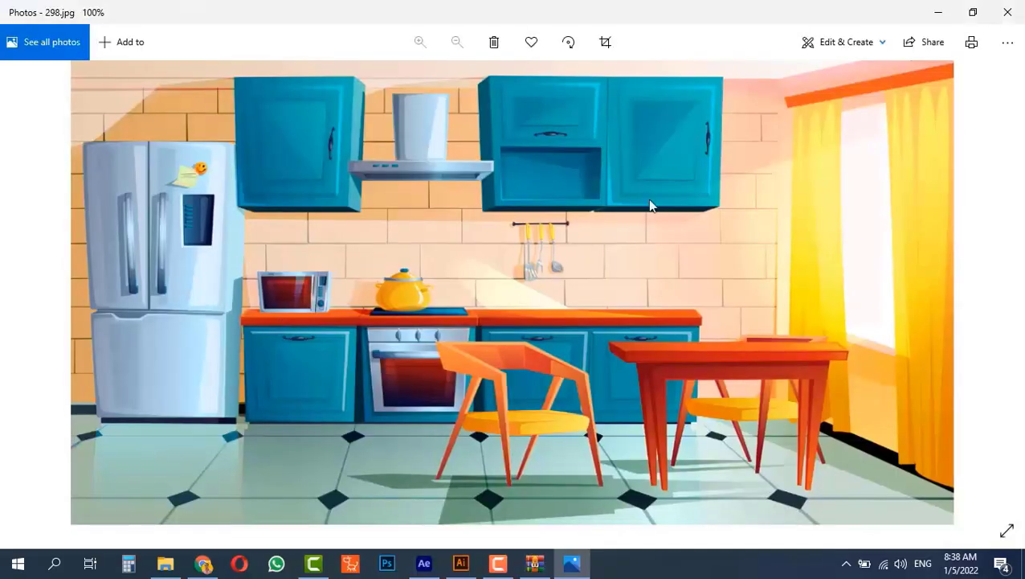
pyautogui.click(1002, 23)
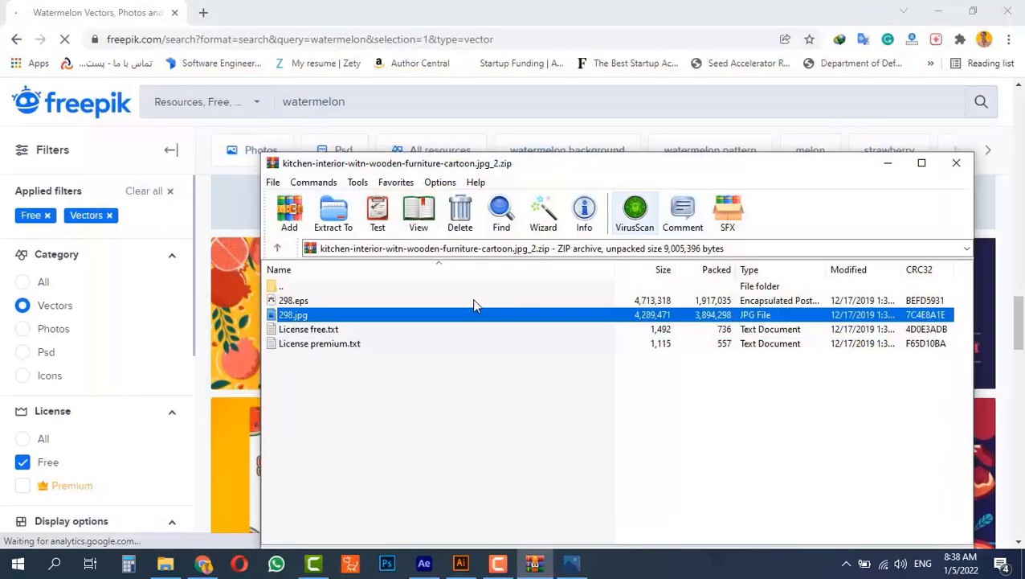
# - Open 298.eps from the downloaded kitchen archive in Illustrator
pyautogui.click(300, 302)
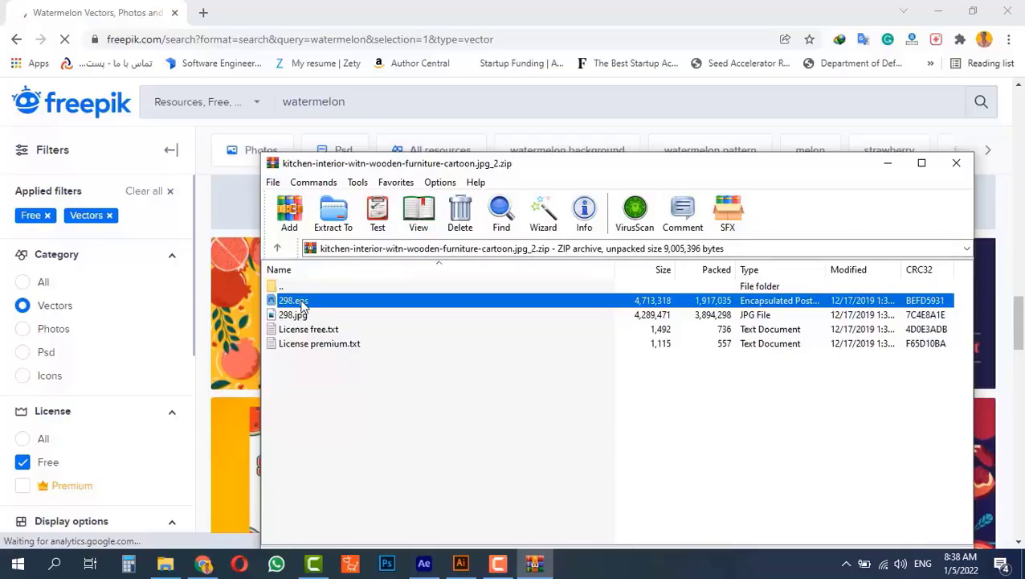
pyautogui.moveTo(302, 307); pyautogui.dragTo(429, 267)
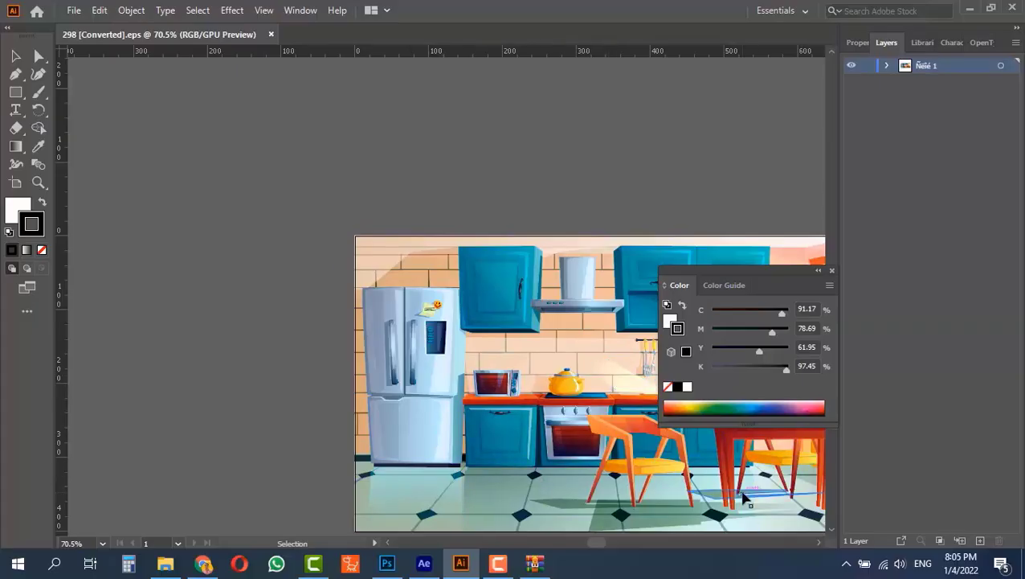
# - Examine the kitchen artwork close up around the cabinets and utensils, and as a whole
pyautogui.press('h')
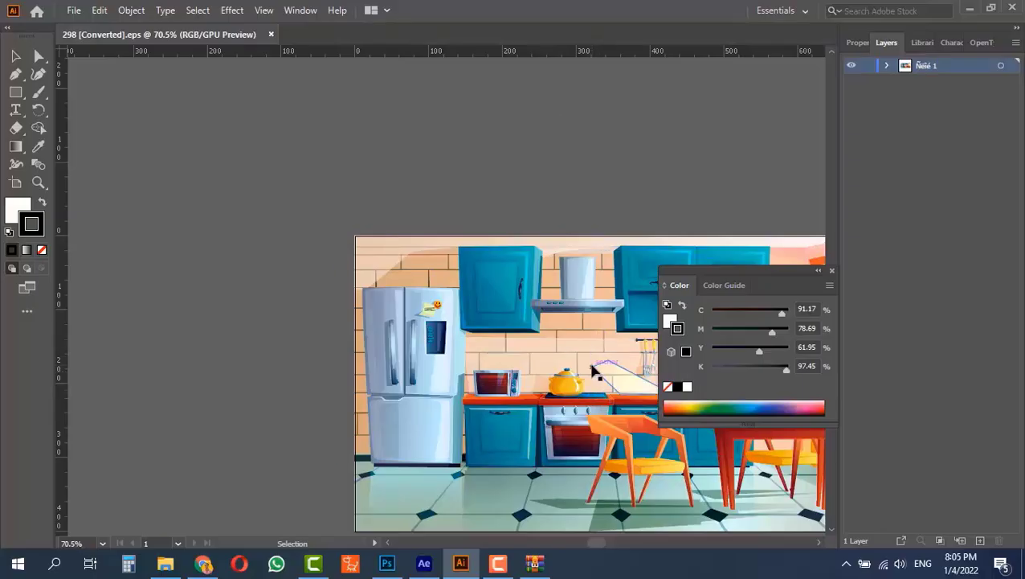
pyautogui.press('space')
pyautogui.moveTo(523, 345); pyautogui.dragTo(271, 323)
pyautogui.hotkey('ctrl', '=')
pyautogui.hotkey('ctrl', '=')
pyautogui.hotkey('ctrl', '=')
pyautogui.hotkey('ctrl', '=')
pyautogui.hotkey('ctrl', '=')
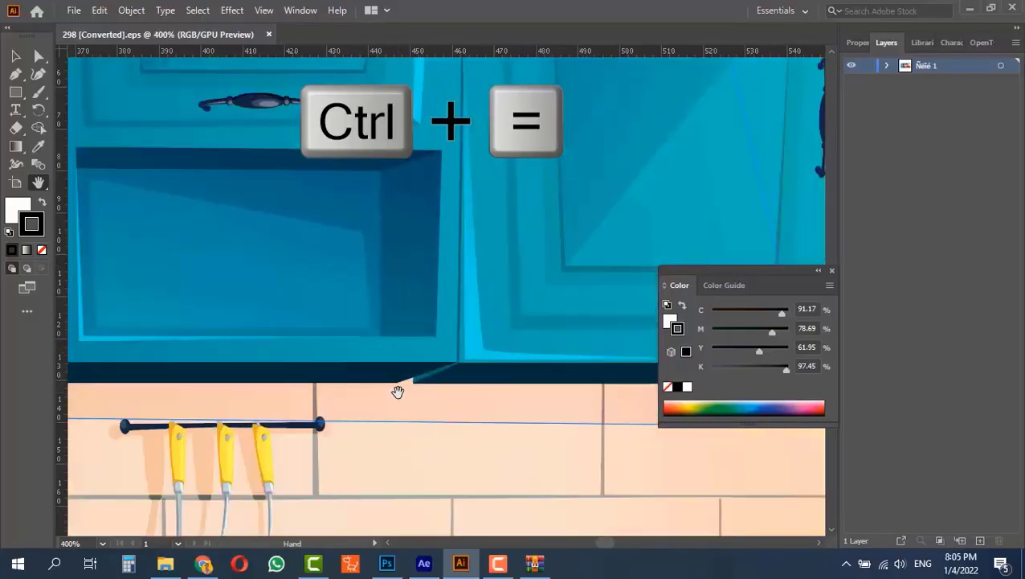
pyautogui.hotkey('ctrl', '-')
pyautogui.hotkey('ctrl', '-')
pyautogui.hotkey('ctrl', '-')
pyautogui.hotkey('ctrl', '-')
pyautogui.hotkey('ctrl', '-')
pyautogui.hotkey('ctrl', '-')
pyautogui.hotkey('ctrl', '=')
pyautogui.hotkey('ctrl', '=')
pyautogui.hotkey('ctrl', '=')
pyautogui.hotkey('ctrl', '=')
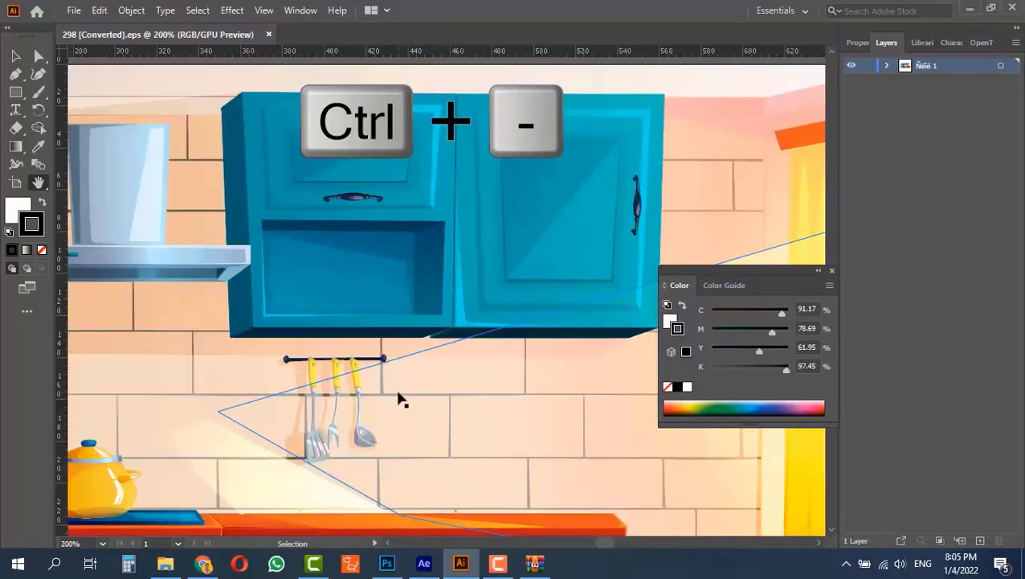
pyautogui.hotkey('ctrl', '-')
pyautogui.hotkey('ctrl', '-')
pyautogui.hotkey('ctrl', '-')
pyautogui.moveTo(432, 354); pyautogui.dragTo(447, 319)
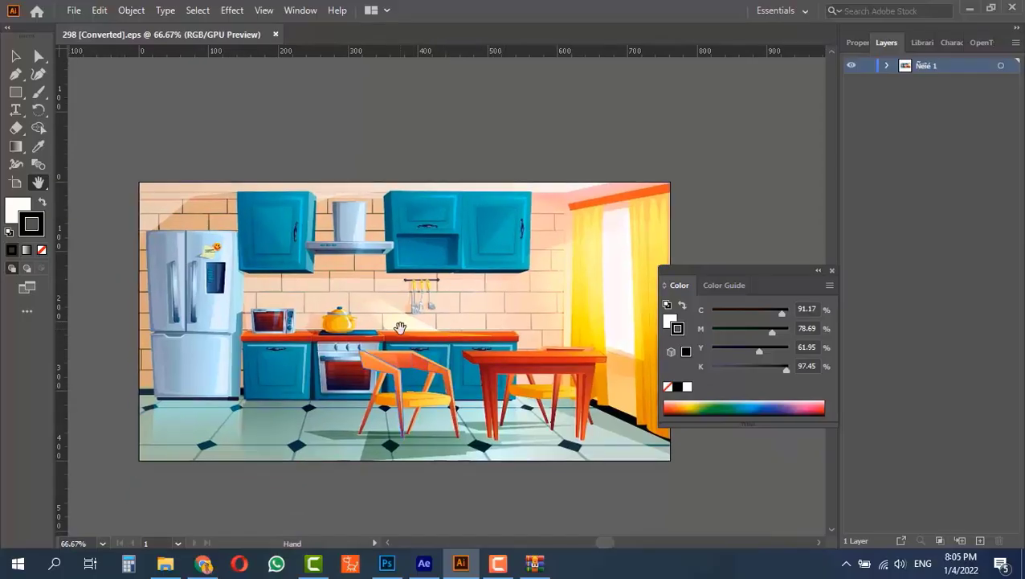
pyautogui.moveTo(400, 328); pyautogui.dragTo(472, 342)
pyautogui.hotkey('ctrl', '=')
pyautogui.hotkey('ctrl', '=')
pyautogui.hotkey('ctrl', '-')
pyautogui.hotkey('ctrl', '-')
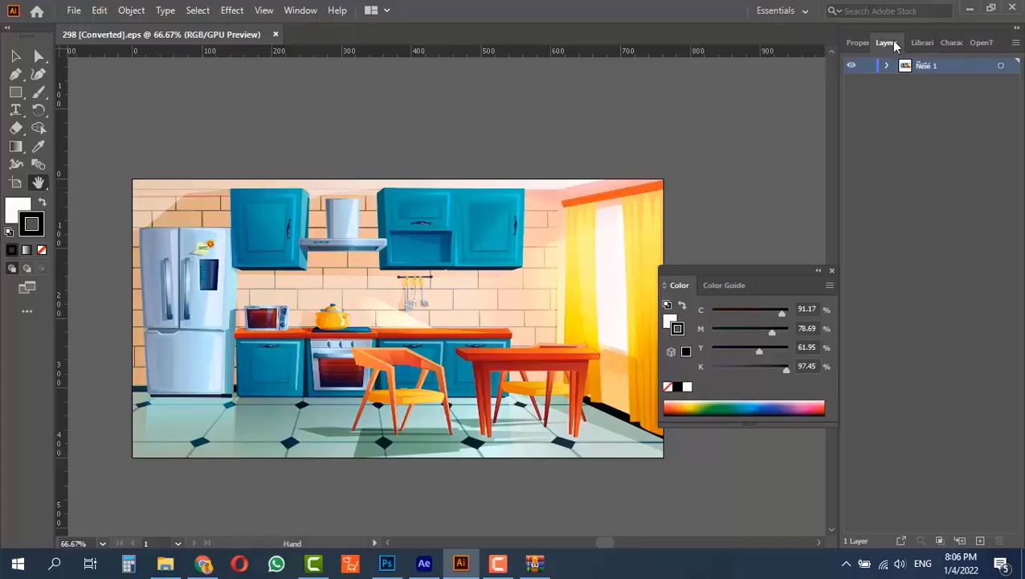
# - Hide the Layers panel and show it again
pyautogui.click(303, 14)
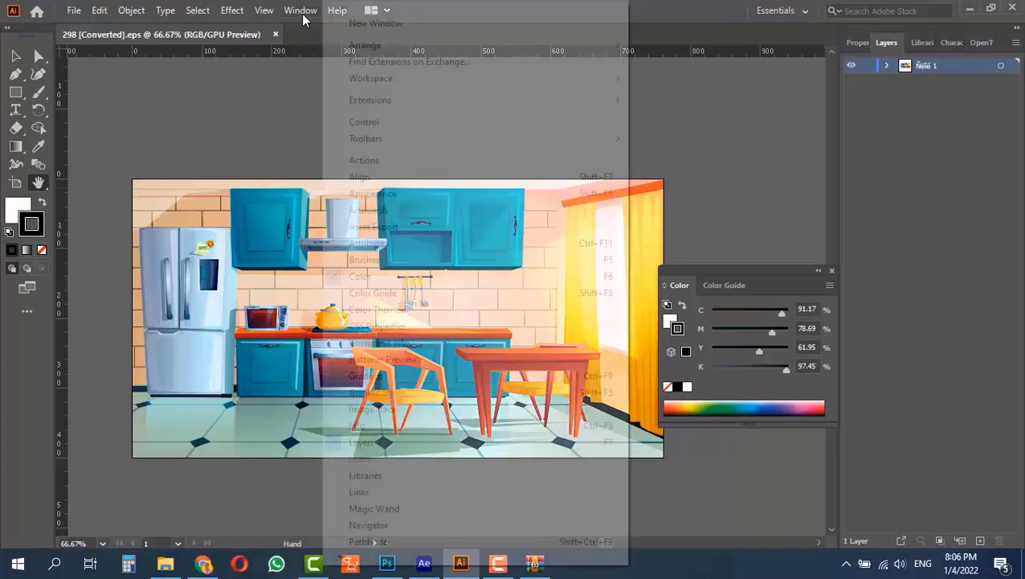
pyautogui.click(372, 444)
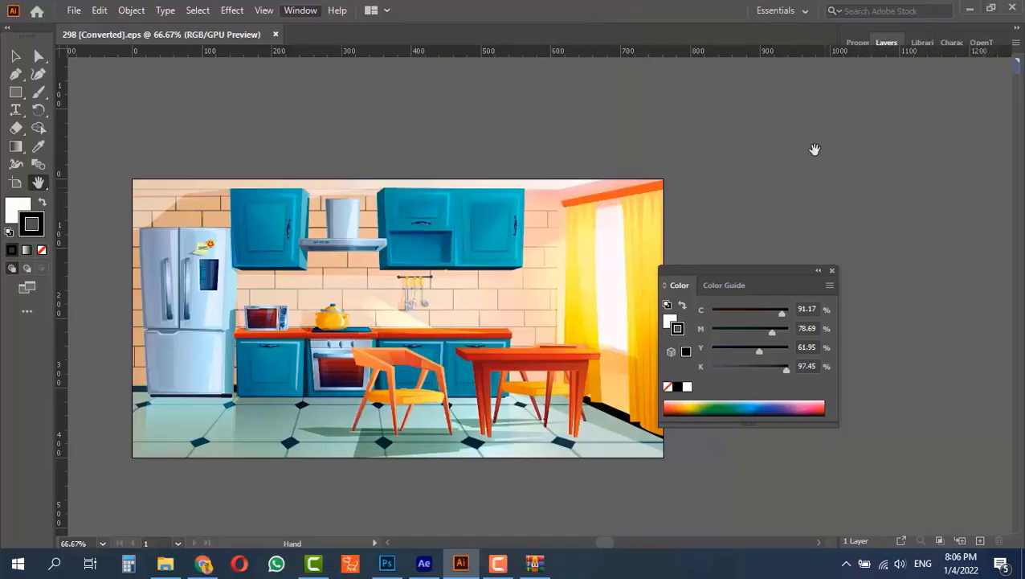
pyautogui.click(299, 12)
pyautogui.click(397, 443)
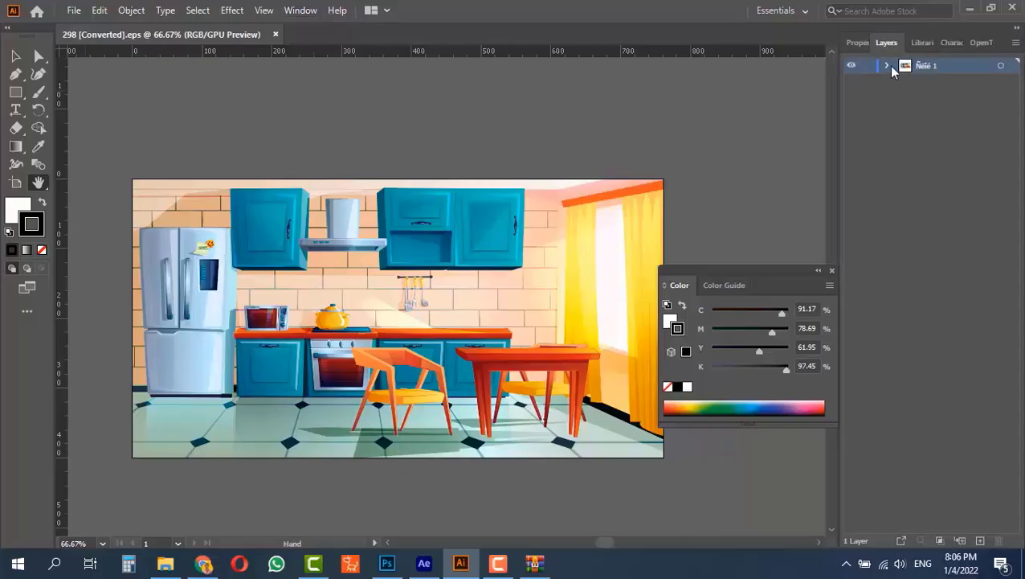
# - Expand the artwork's single layer down through its clip group to inspect the nested objects, and collapse it again
pyautogui.click(887, 66)
pyautogui.click(901, 84)
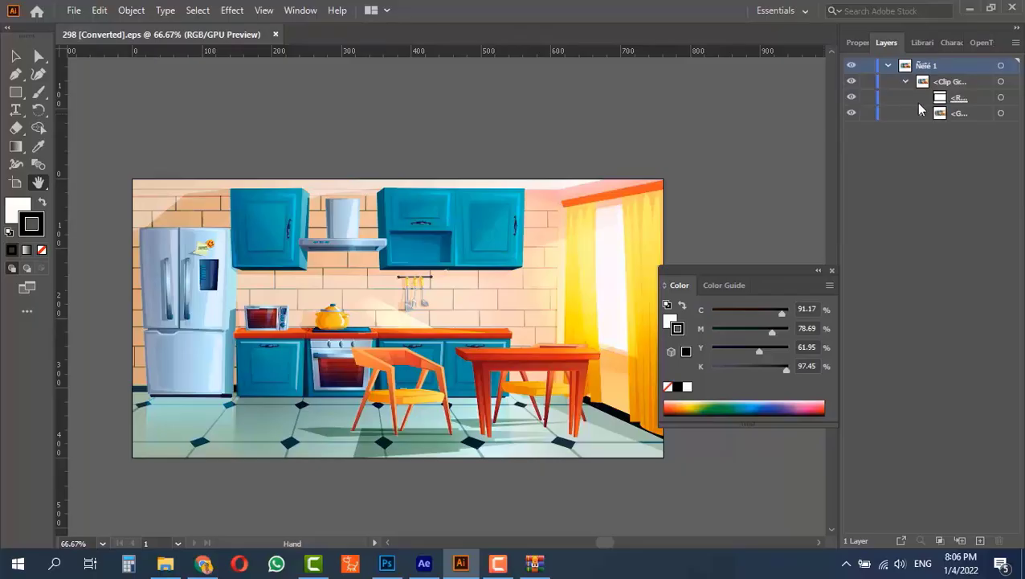
pyautogui.click(922, 116)
pyautogui.scroll(-3, 910, 330)
pyautogui.scroll(5, 924, 419)
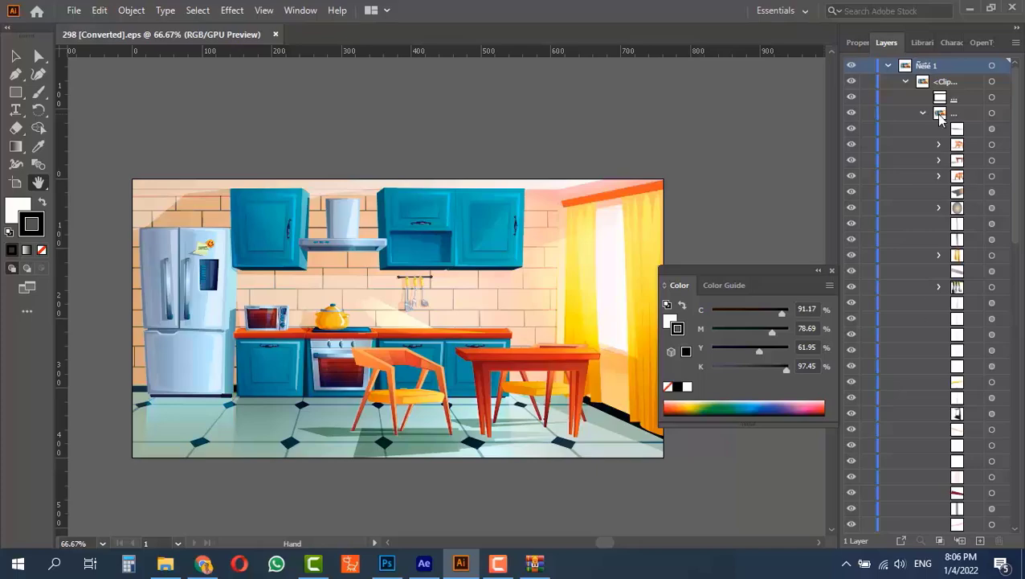
pyautogui.click(907, 81)
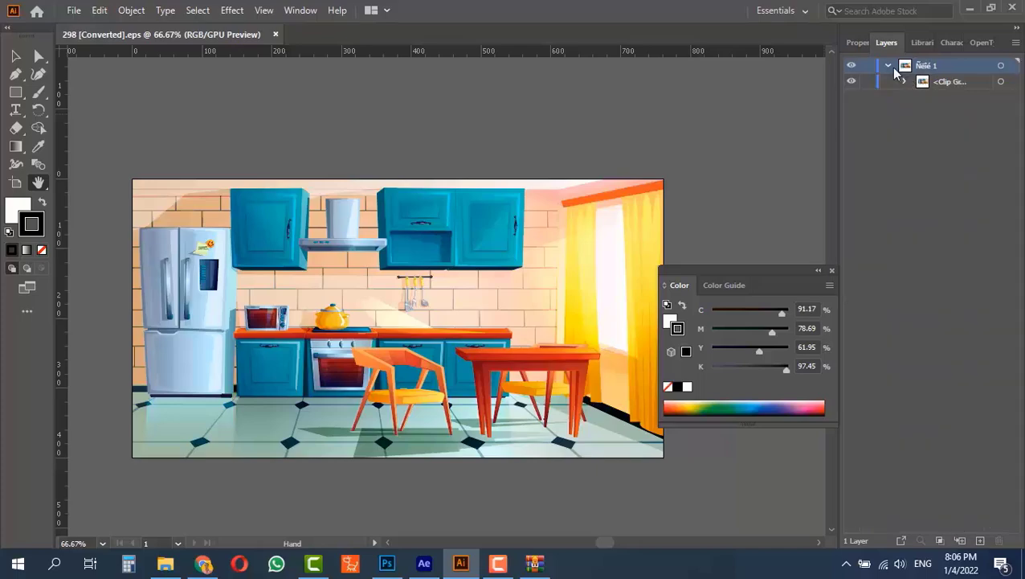
pyautogui.click(889, 66)
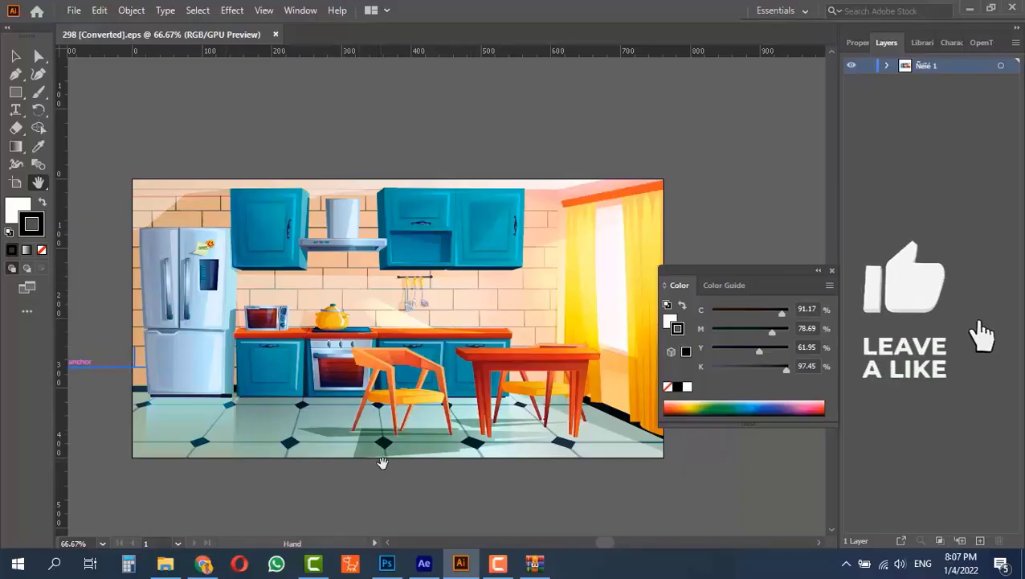
# - Isolate the kitchen's clip group and the group nested inside it with the Selection tool
pyautogui.press('v')
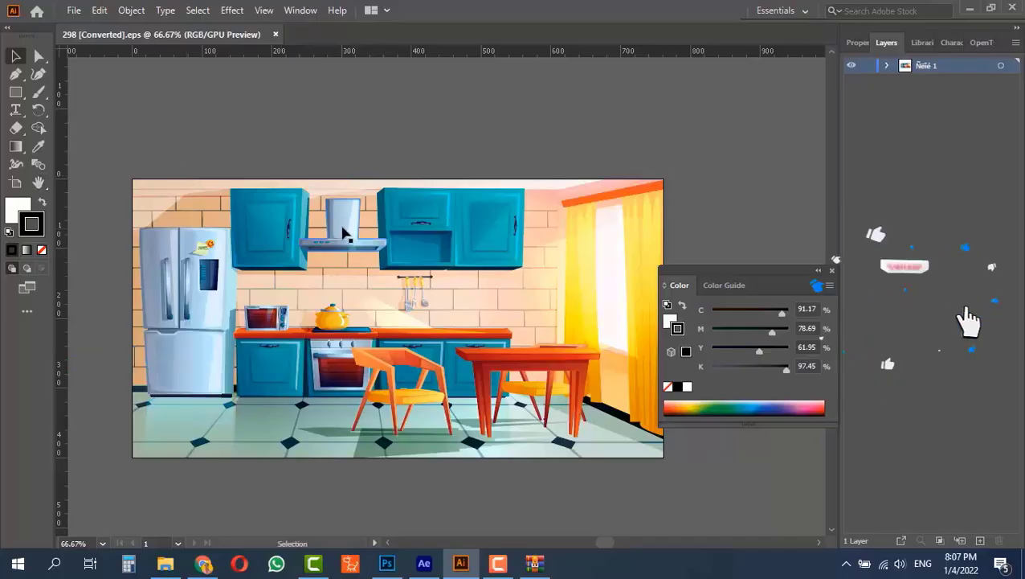
pyautogui.click(343, 230)
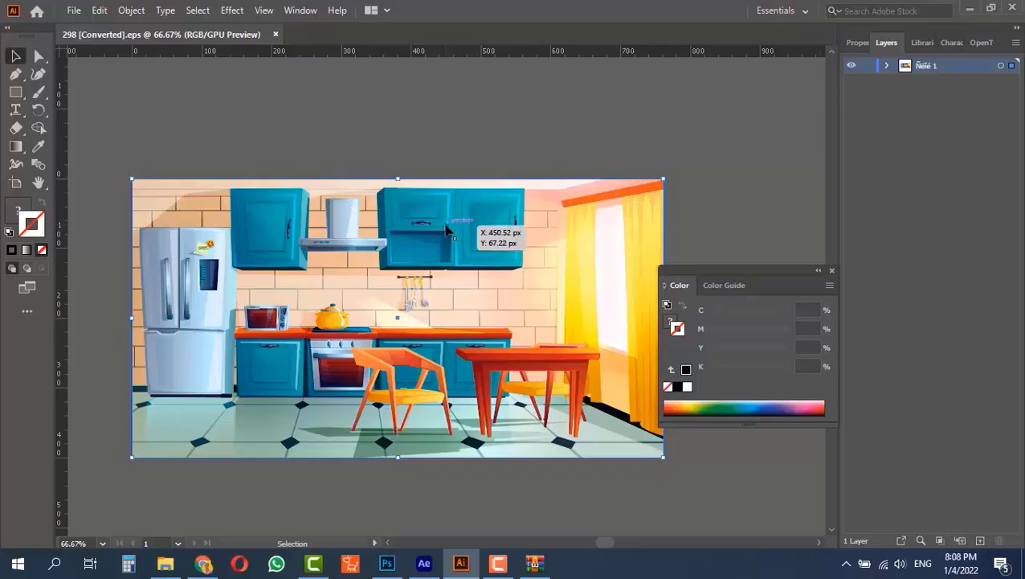
pyautogui.press('v')
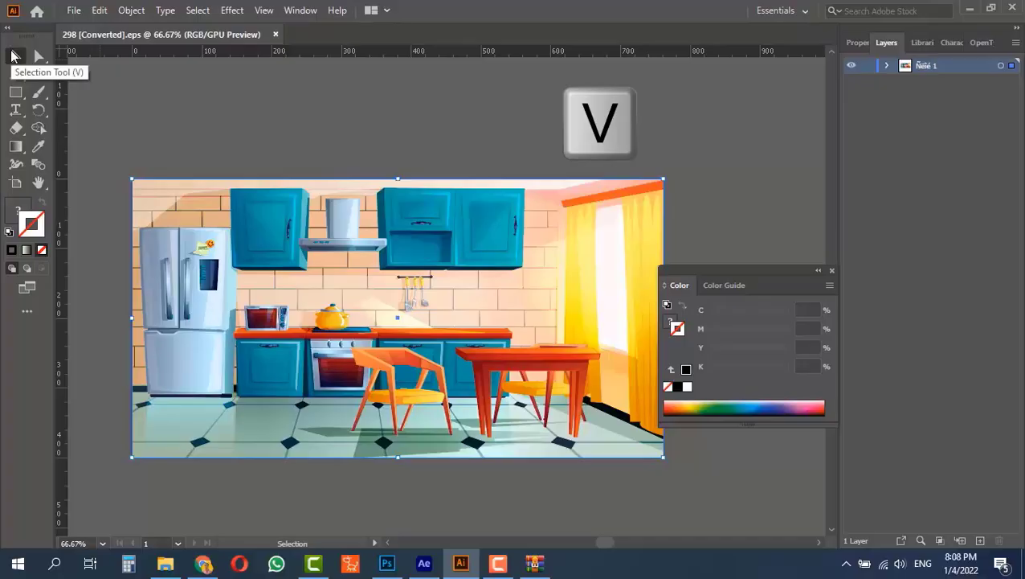
pyautogui.doubleClick(468, 219)
pyautogui.hotkey('ctrl', 'a')
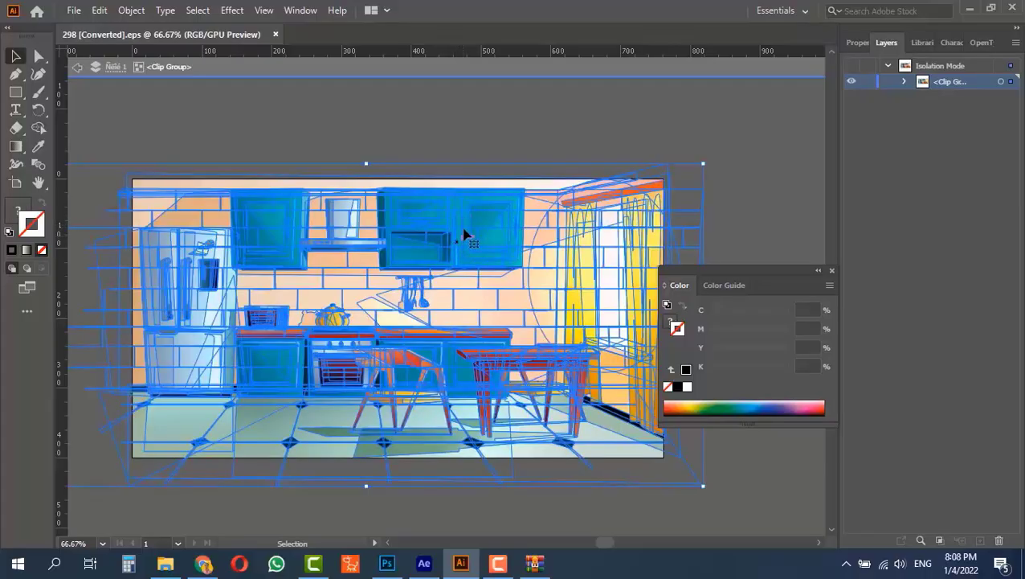
pyautogui.doubleClick(447, 231)
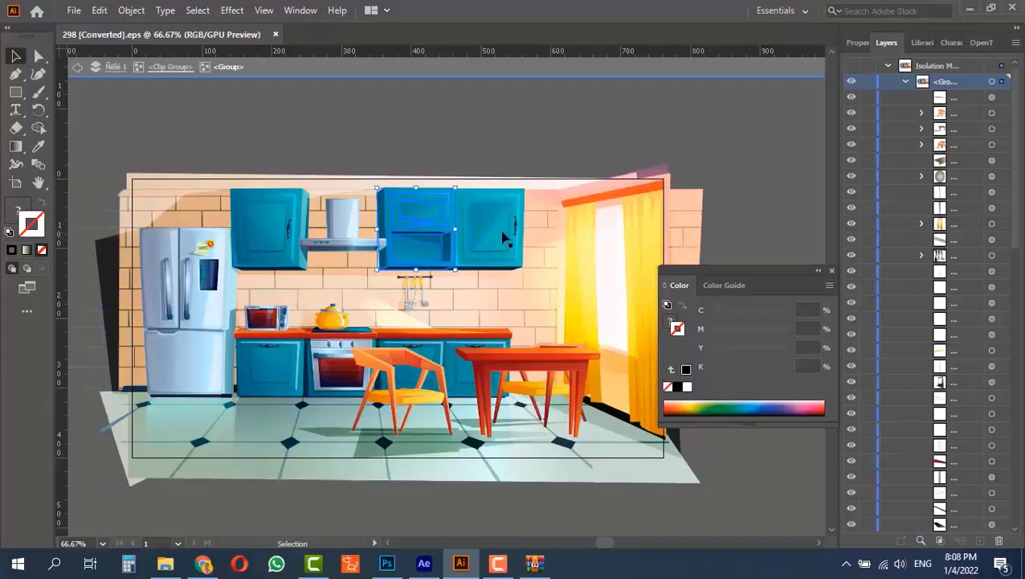
# - Cut the two adjoining teal wall cabinets between the range hood and the window, and exit isolation mode completely
pyautogui.click(482, 229)
pyautogui.press('shift')
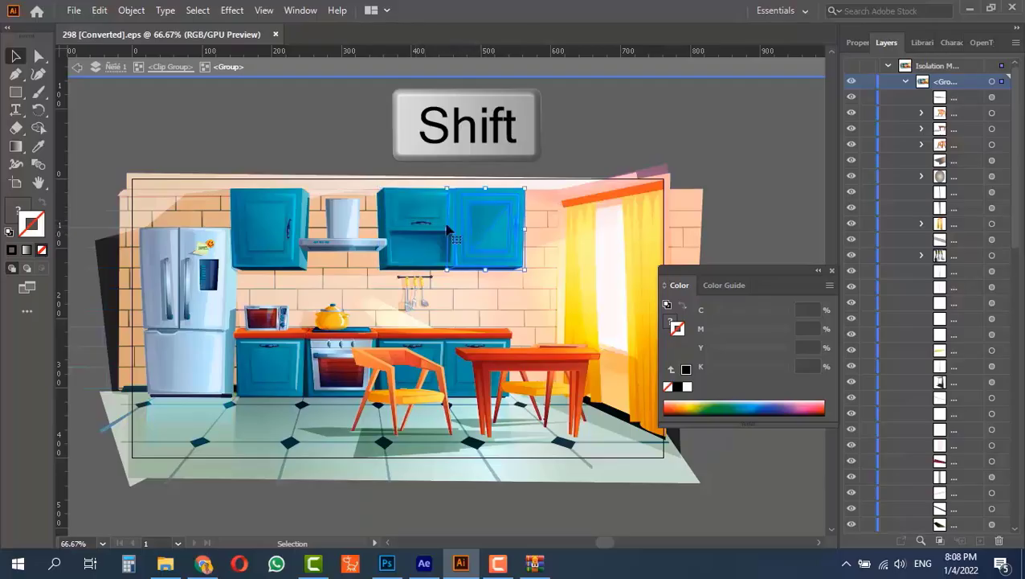
pyautogui.keyDown('shift'); pyautogui.click(430, 229); pyautogui.keyUp('shift')
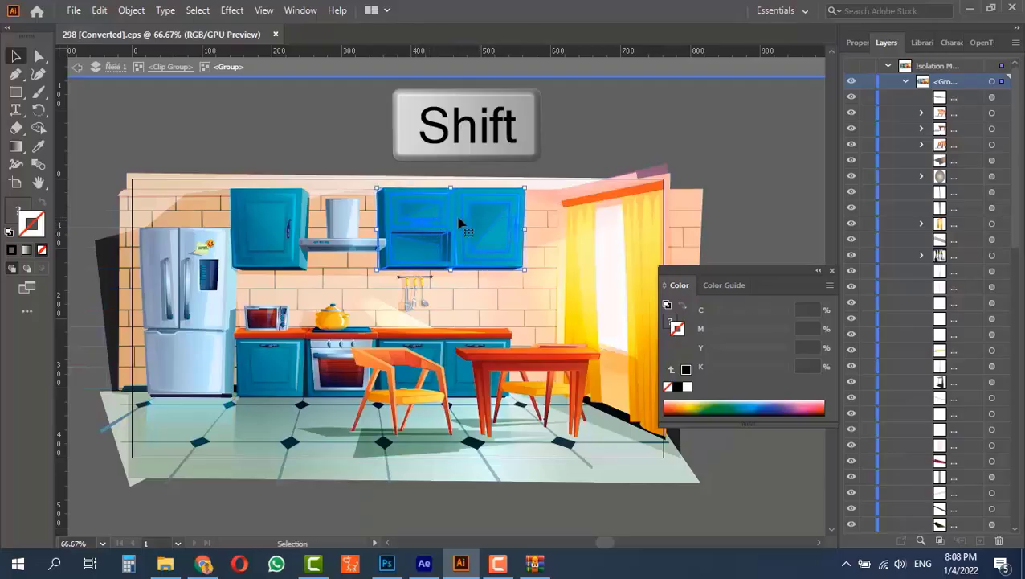
pyautogui.press('ctrl')
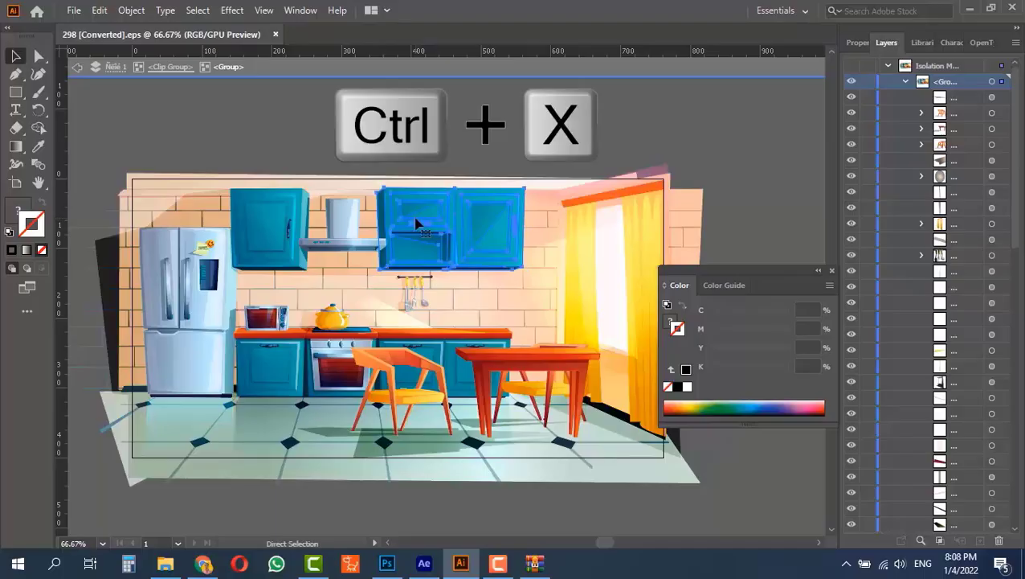
pyautogui.click(99, 10)
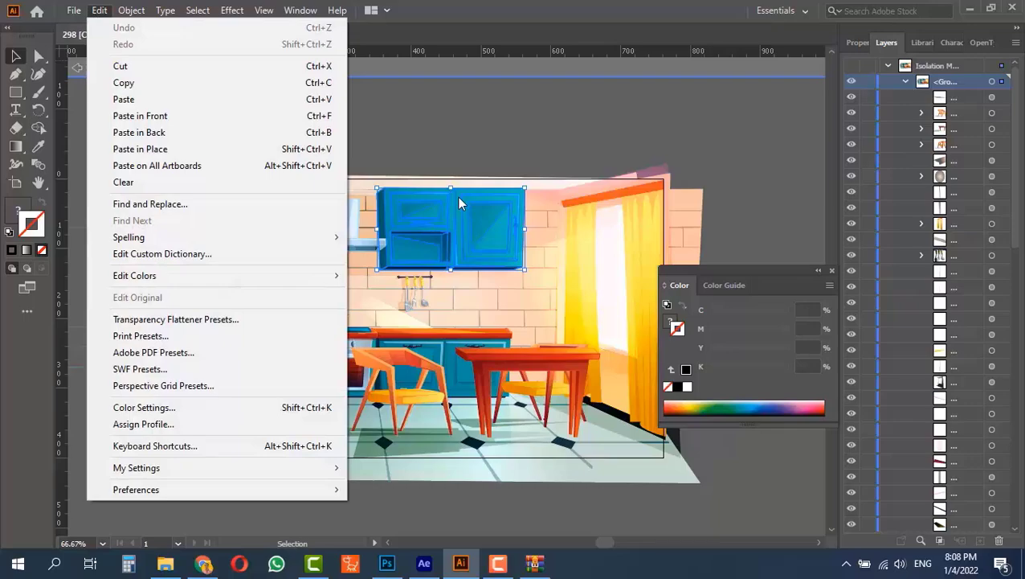
pyautogui.click(259, 68)
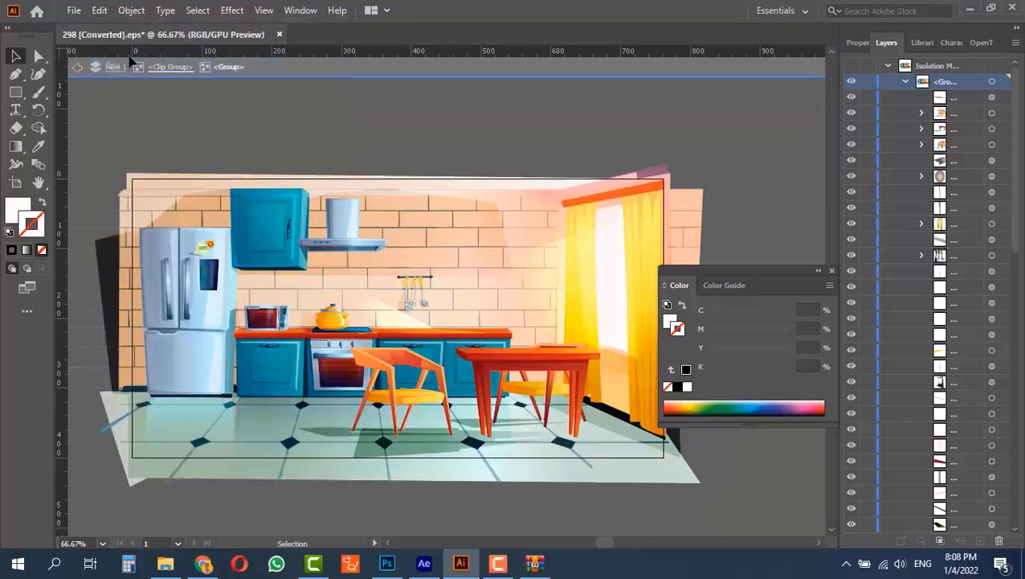
pyautogui.click(77, 70)
pyautogui.click(76, 70)
pyautogui.click(76, 69)
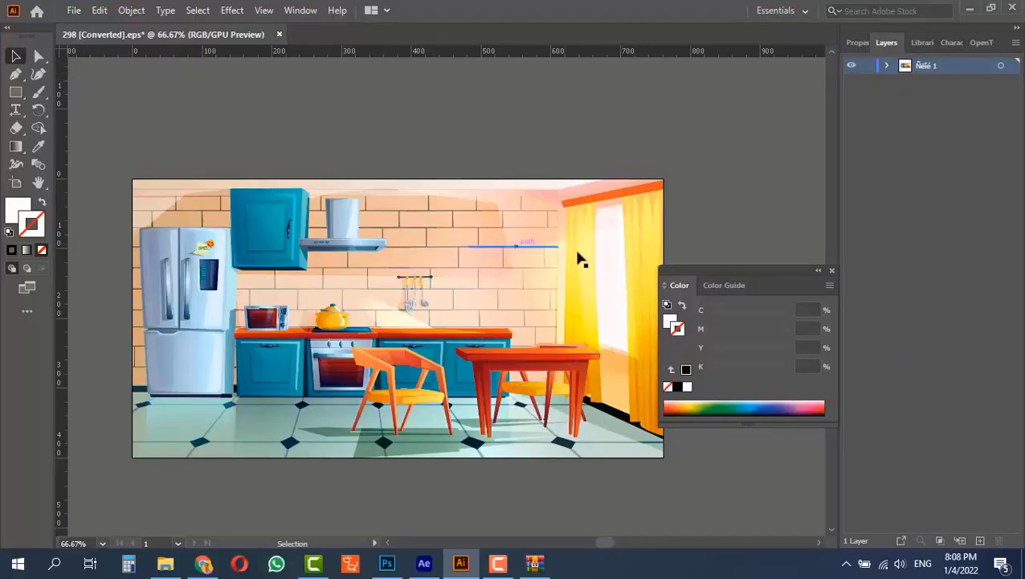
# - Create a new layer and paste the cut cabinets in place on it
pyautogui.click(981, 542)
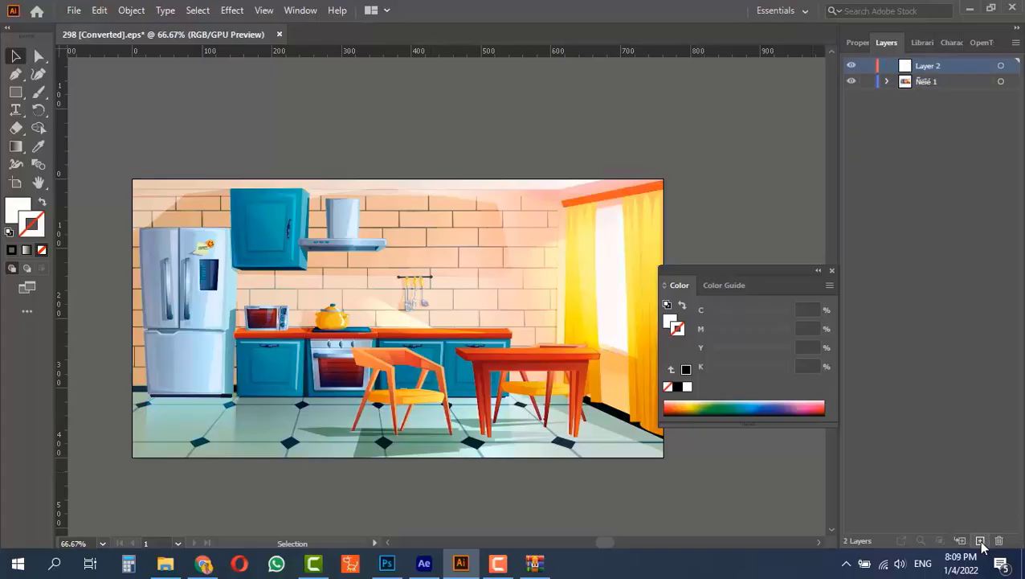
pyautogui.click(98, 11)
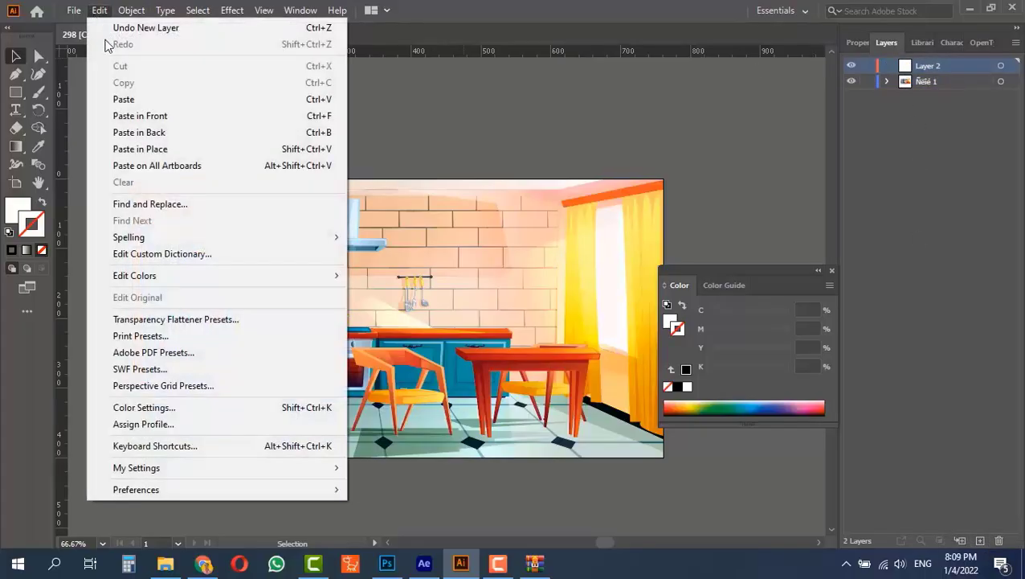
pyautogui.click(326, 149)
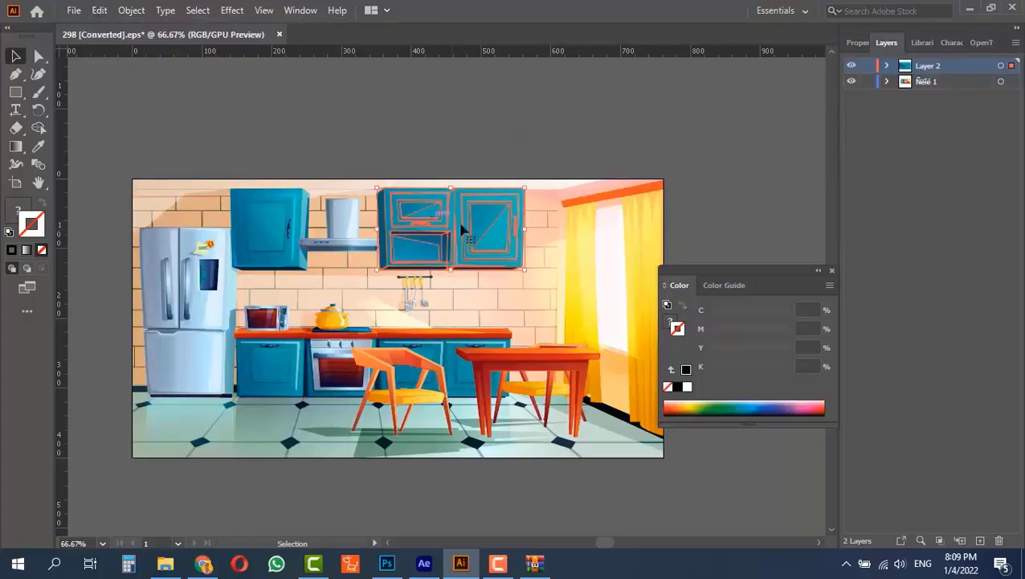
# - Undo the paste in place, try a regular Paste of the cabinets, and cut them again
pyautogui.hotkey('ctrl', 'z')
pyautogui.click(102, 10)
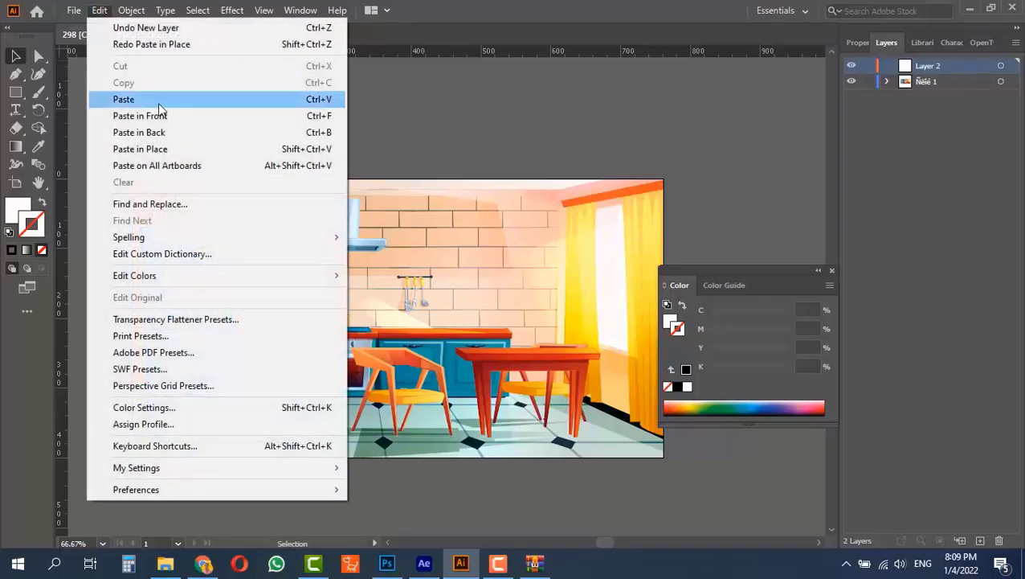
pyautogui.click(158, 100)
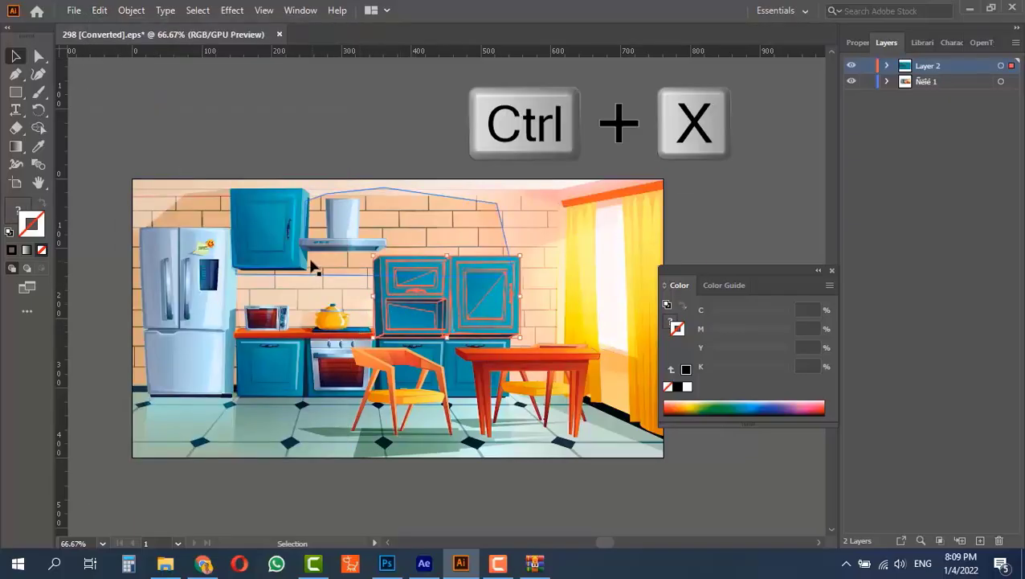
pyautogui.hotkey('ctrl', 'x')
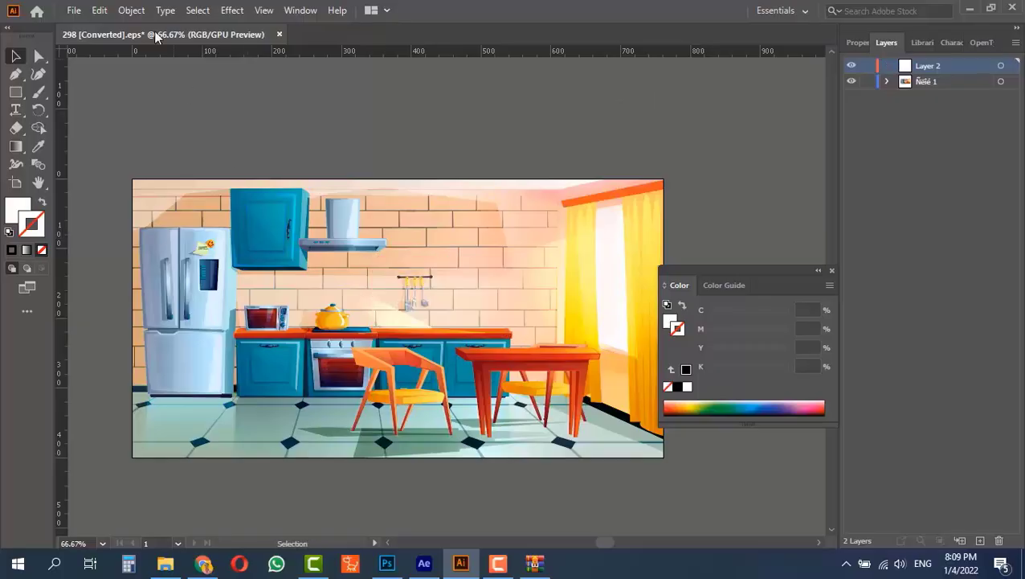
# - Paste the two cut teal wall cabinets in place on the new empty layer and deselect them
pyautogui.click(100, 9)
pyautogui.click(165, 148)
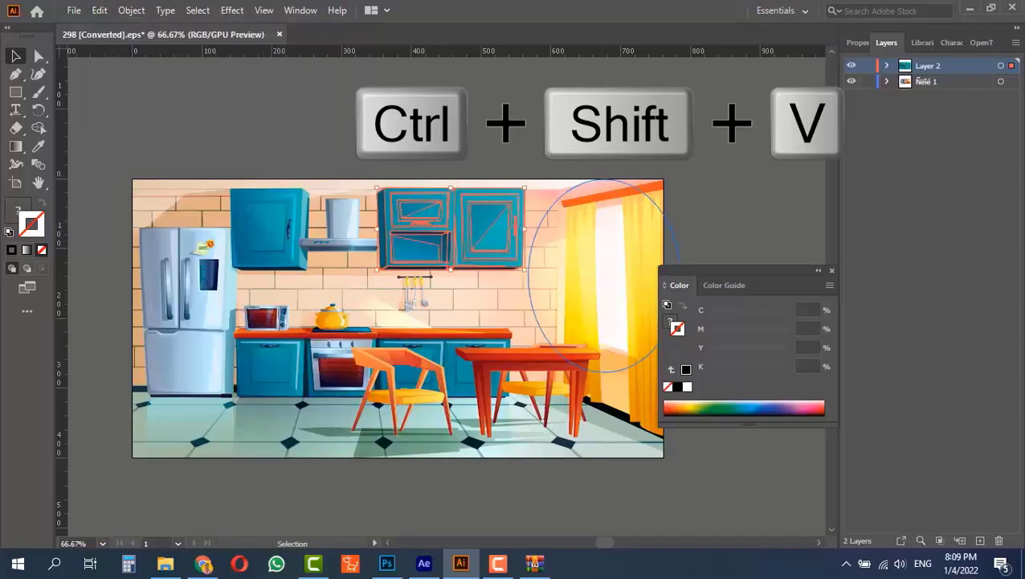
pyautogui.click(101, 11)
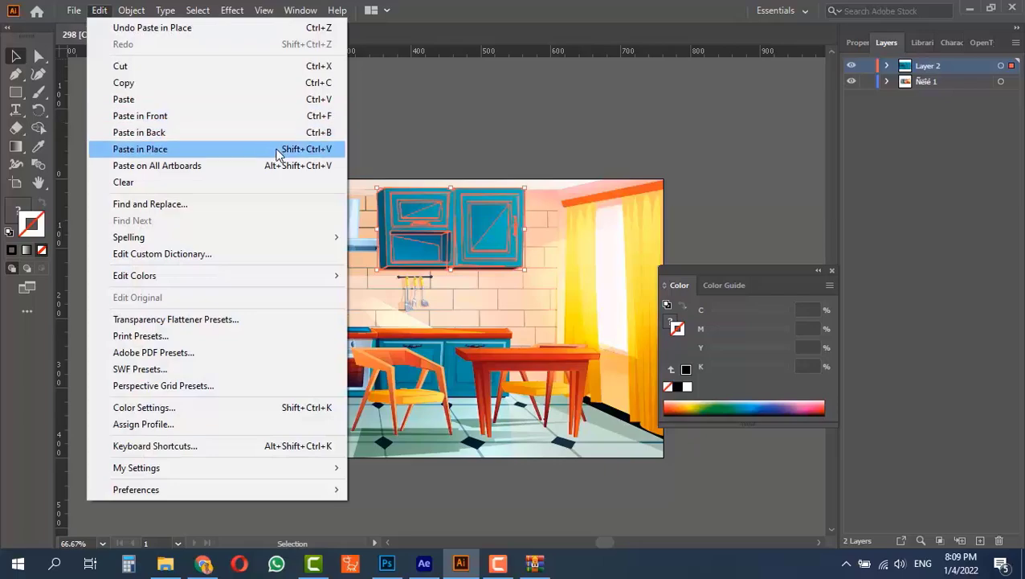
pyautogui.click(460, 120)
# - Cut the range hood from the kitchen's nested group, exit isolation mode, and paste it in place on a new layer
pyautogui.click(341, 238)
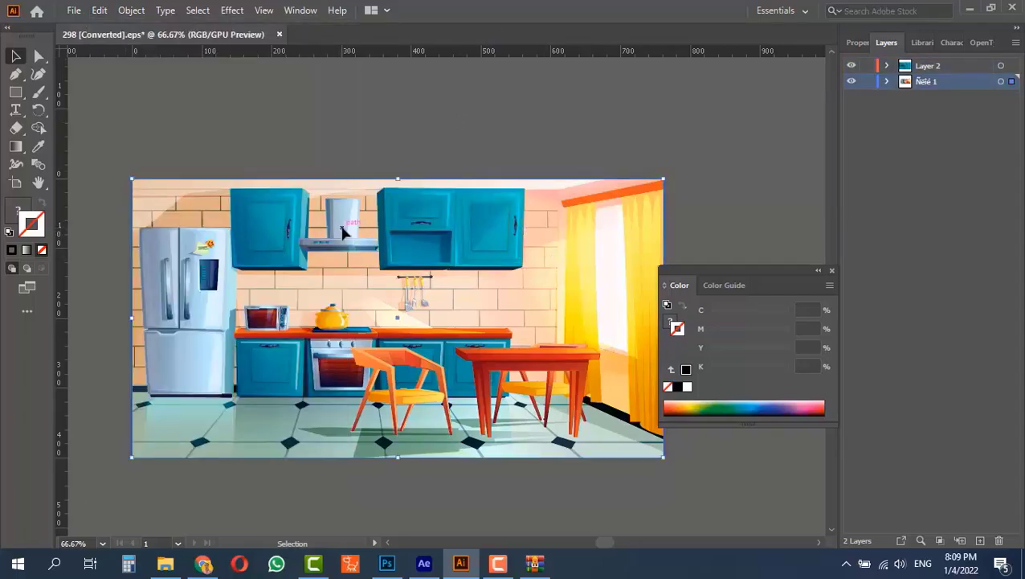
pyautogui.doubleClick(348, 238)
pyautogui.doubleClick(346, 229)
pyautogui.click(347, 223)
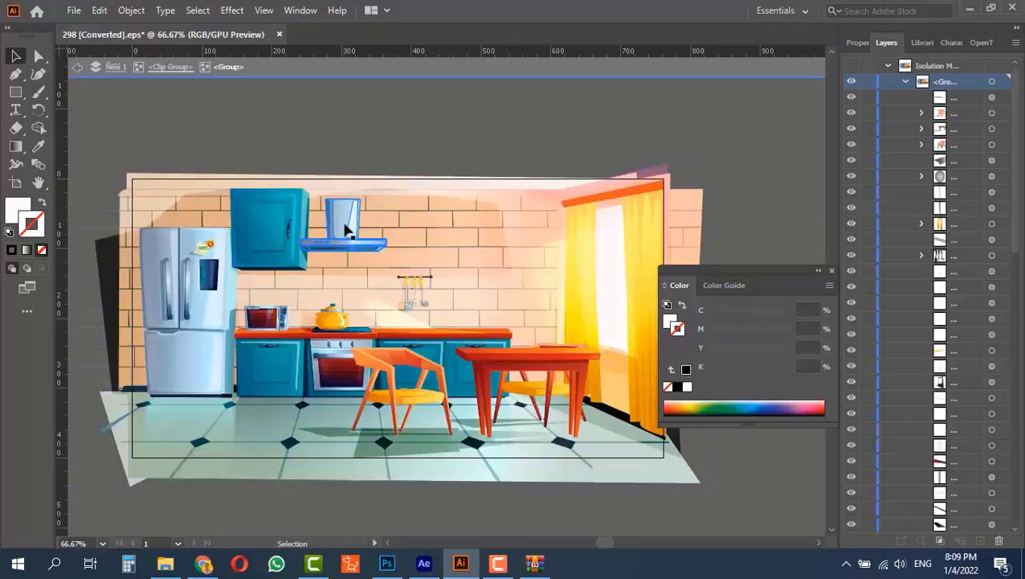
pyautogui.hotkey('ctrl', 'x')
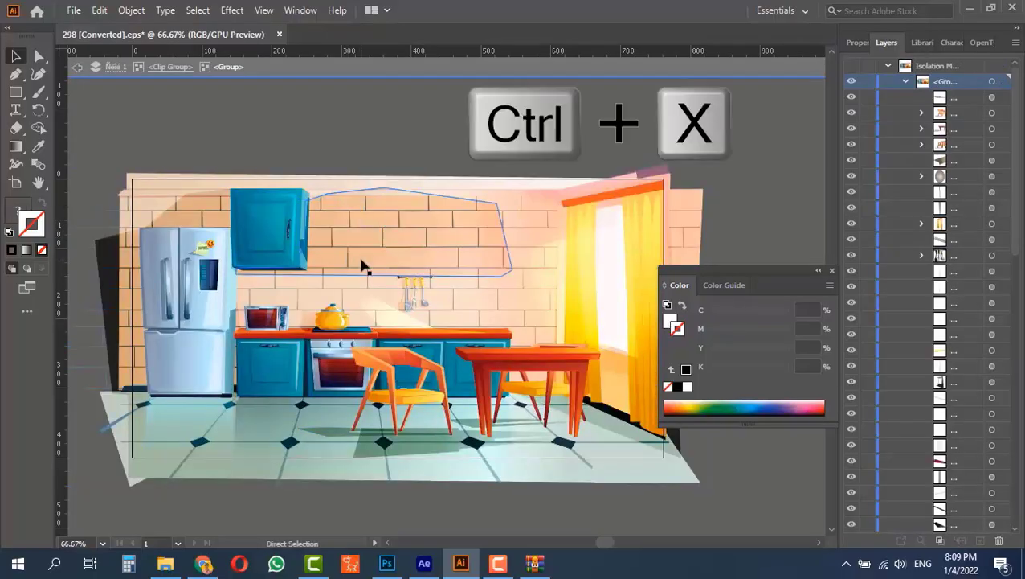
pyautogui.click(78, 71)
pyautogui.click(78, 71)
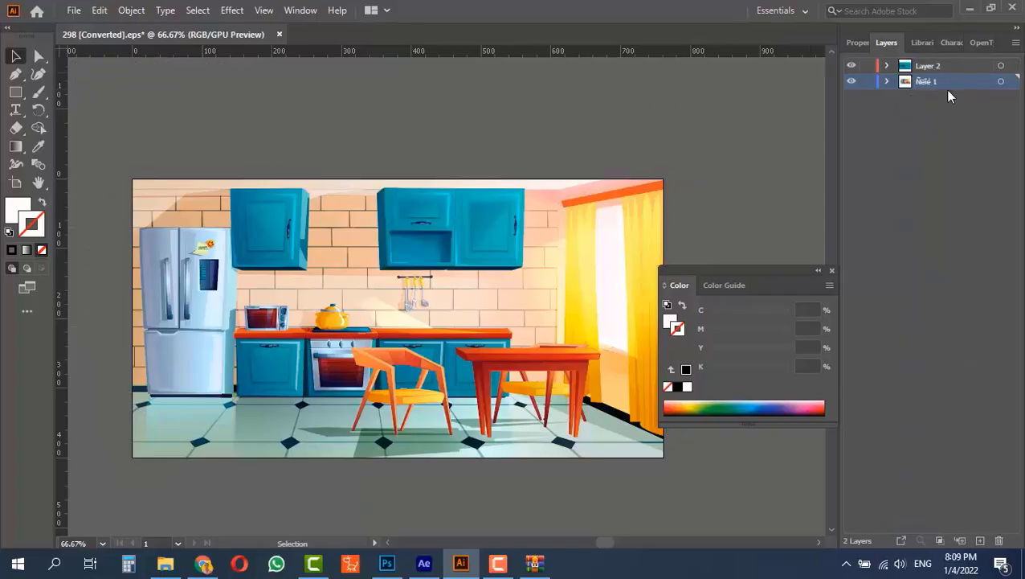
pyautogui.click(981, 541)
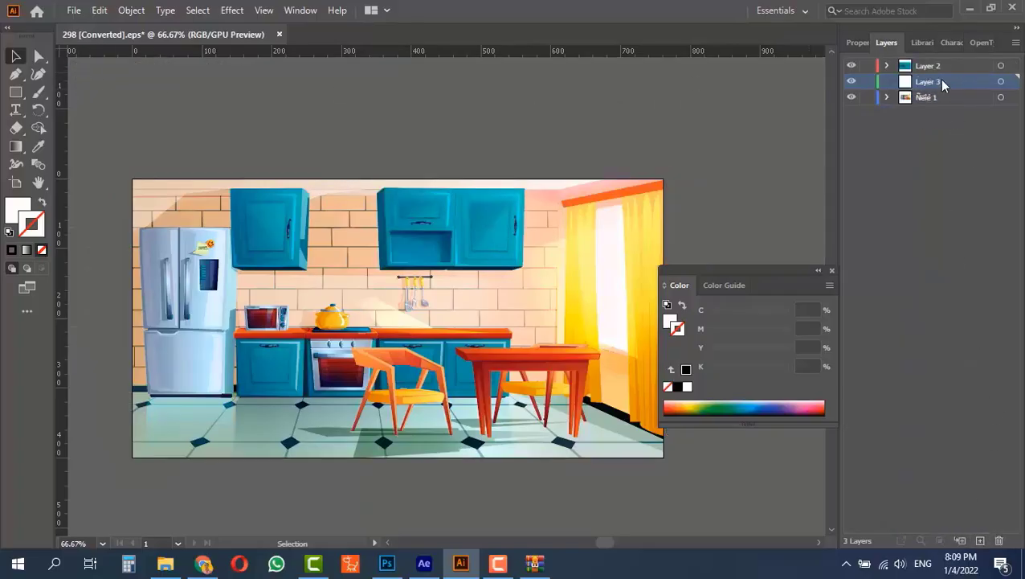
pyautogui.click(99, 10)
pyautogui.click(339, 150)
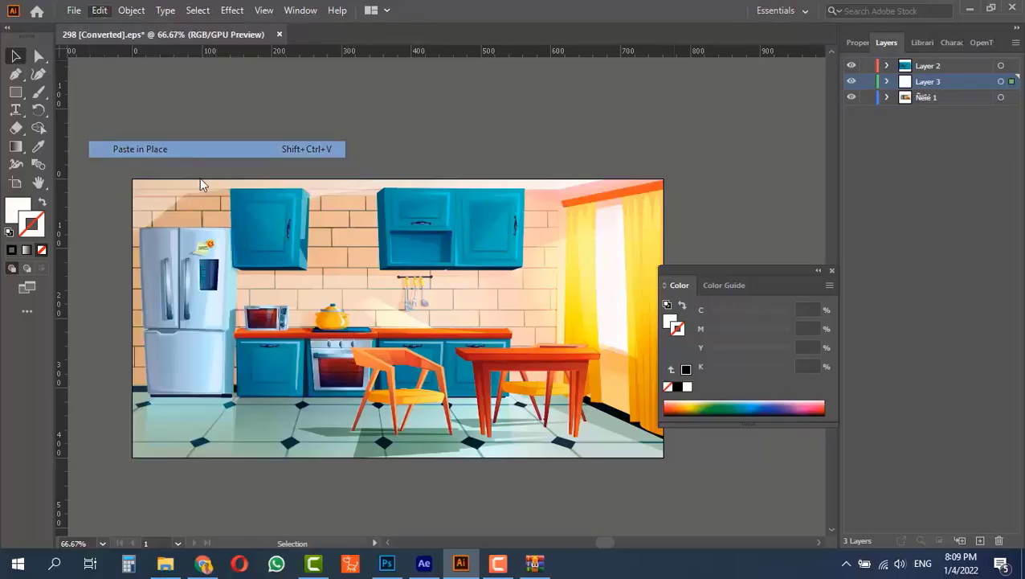
# - Cut the open-shelf cabinet next to the range hood and paste it in place on its own new layer
pyautogui.click(466, 237)
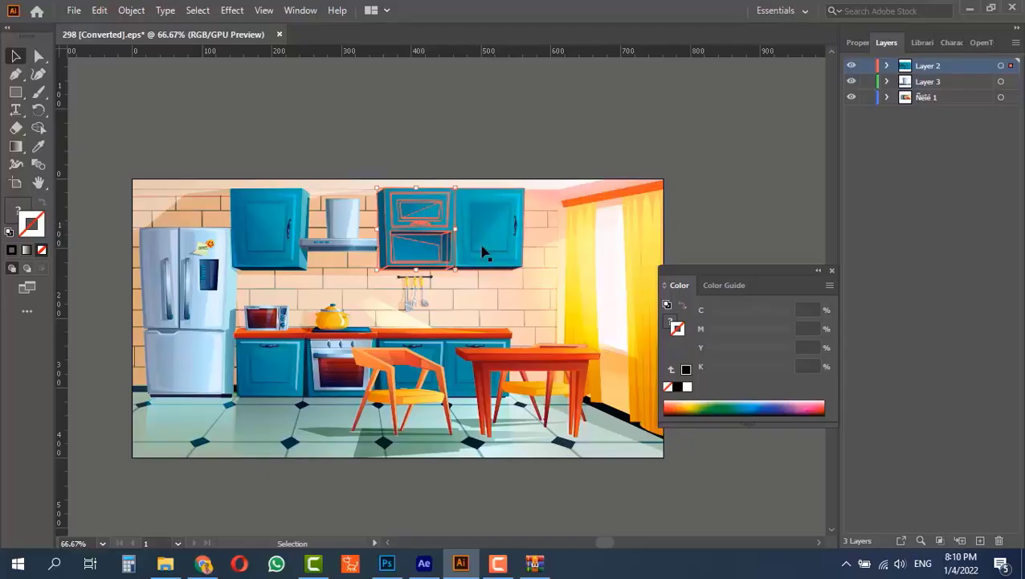
pyautogui.hotkey('ctrl', 'x')
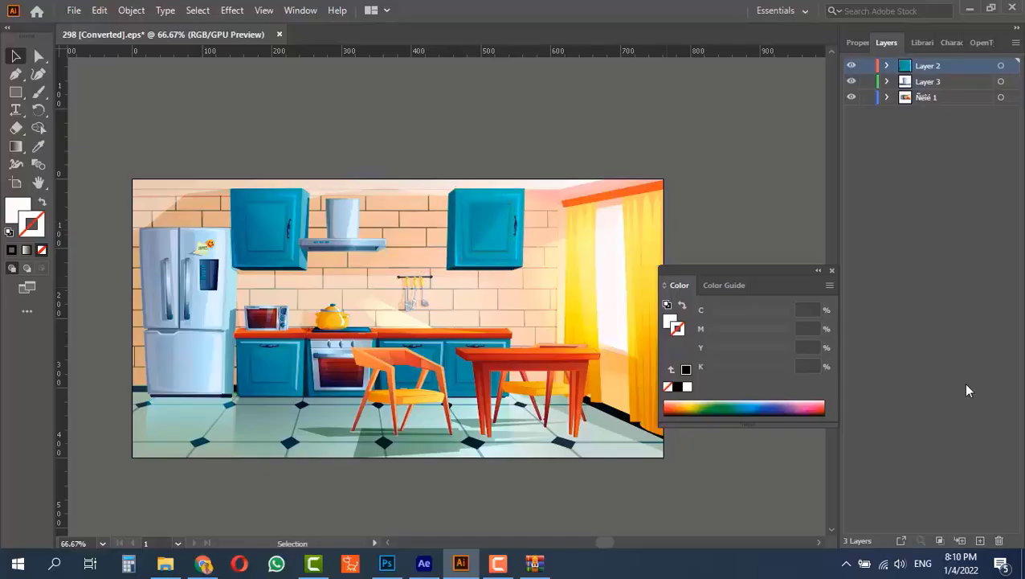
pyautogui.click(981, 541)
pyautogui.click(99, 10)
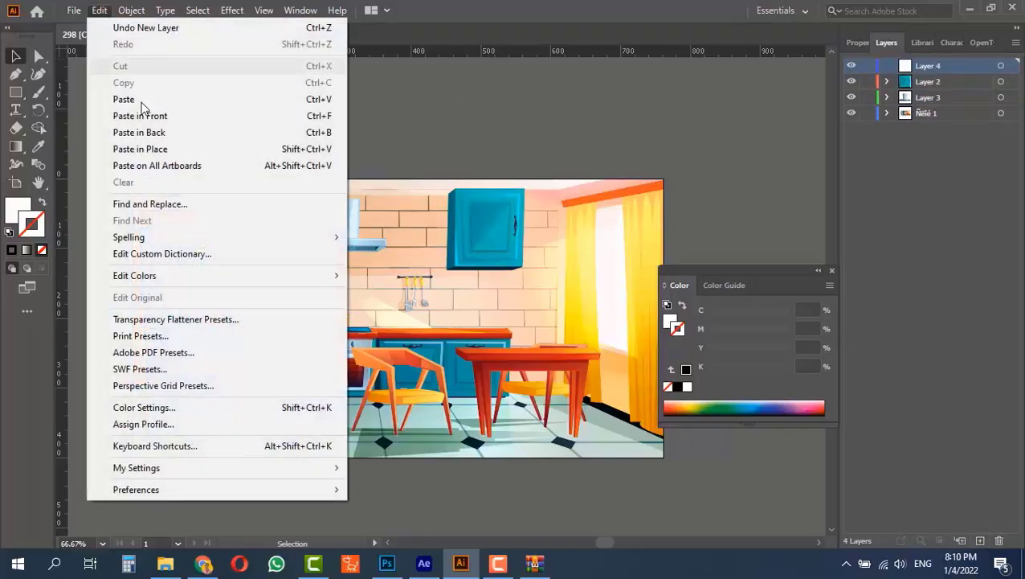
pyautogui.click(175, 150)
pyautogui.click(499, 226)
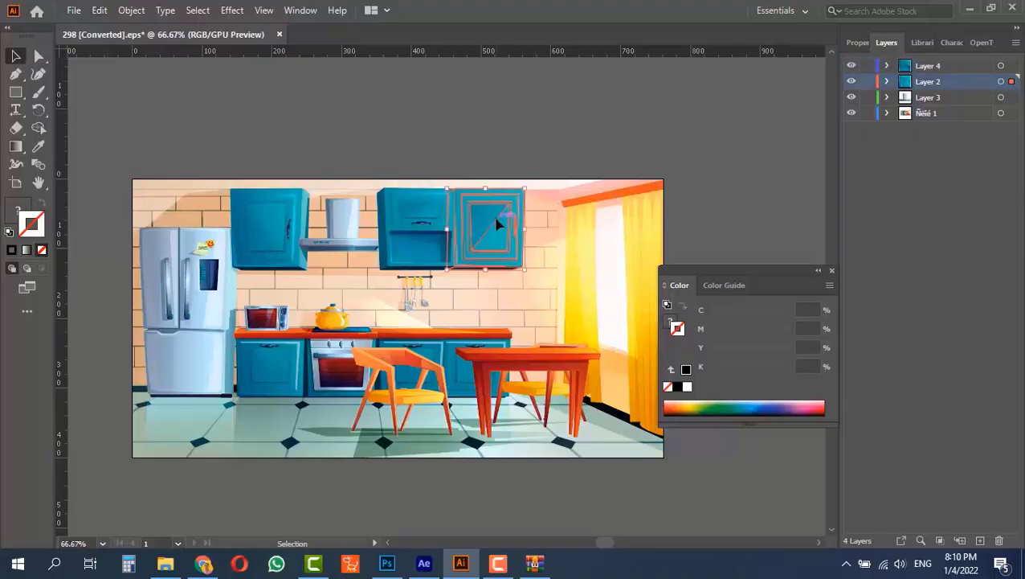
pyautogui.click(422, 226)
pyautogui.click(354, 231)
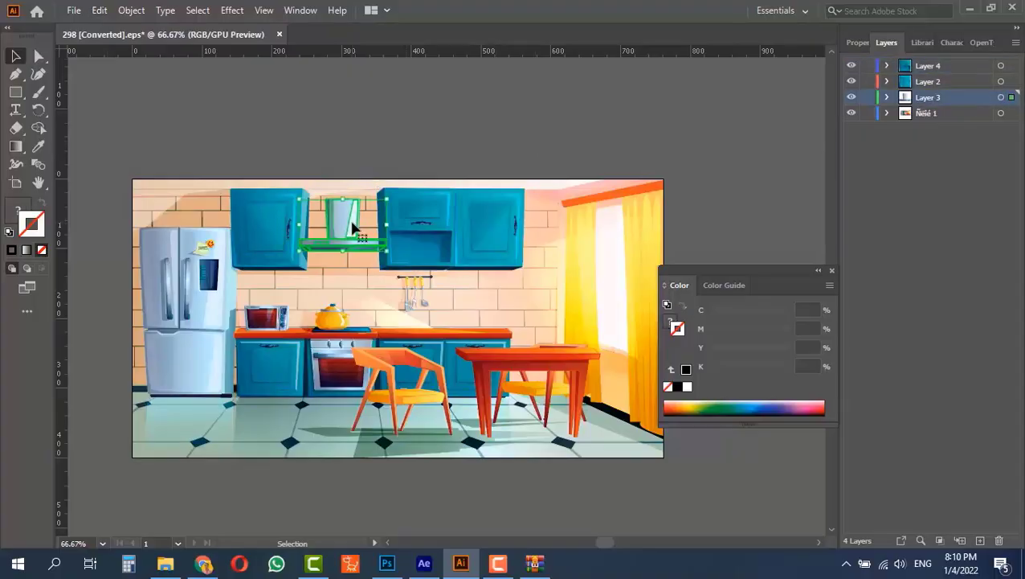
# - Cut the teal wall cabinet beside the fridge from the nested group and paste it in place on a new layer
pyautogui.click(254, 231)
pyautogui.doubleClick(283, 225)
pyautogui.doubleClick(282, 226)
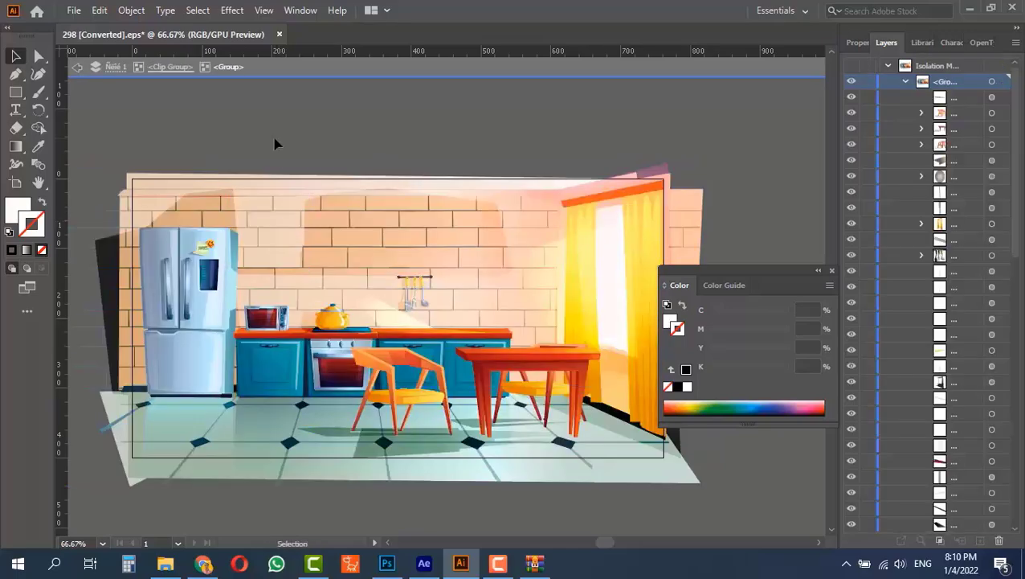
pyautogui.doubleClick(275, 143)
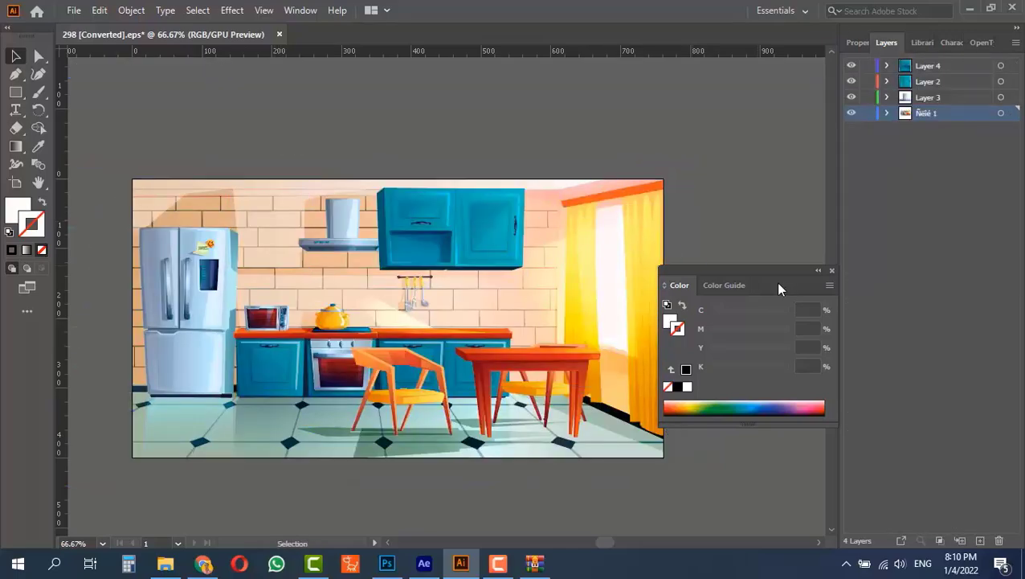
pyautogui.click(979, 540)
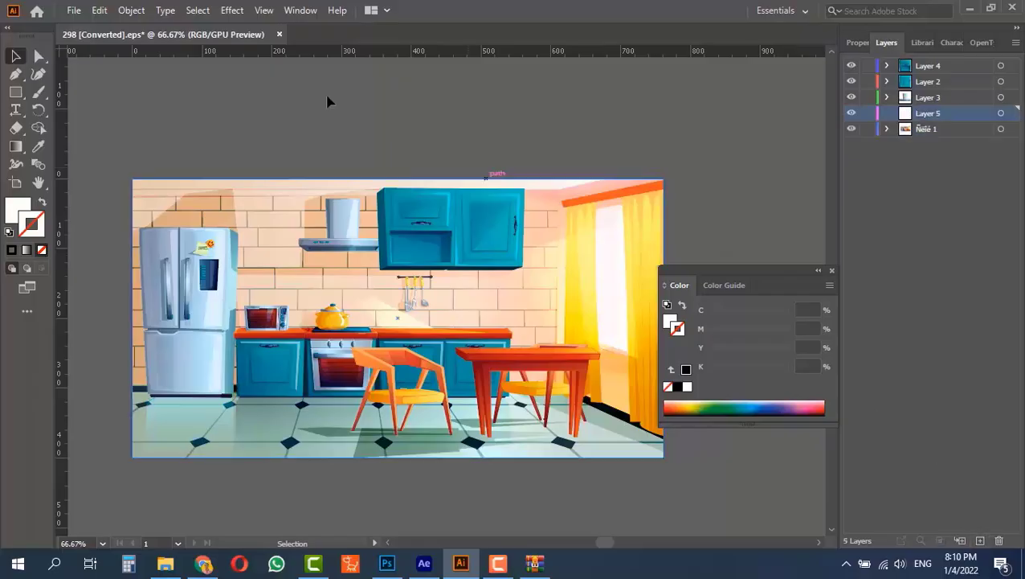
pyautogui.click(99, 10)
pyautogui.click(153, 149)
pyautogui.click(157, 160)
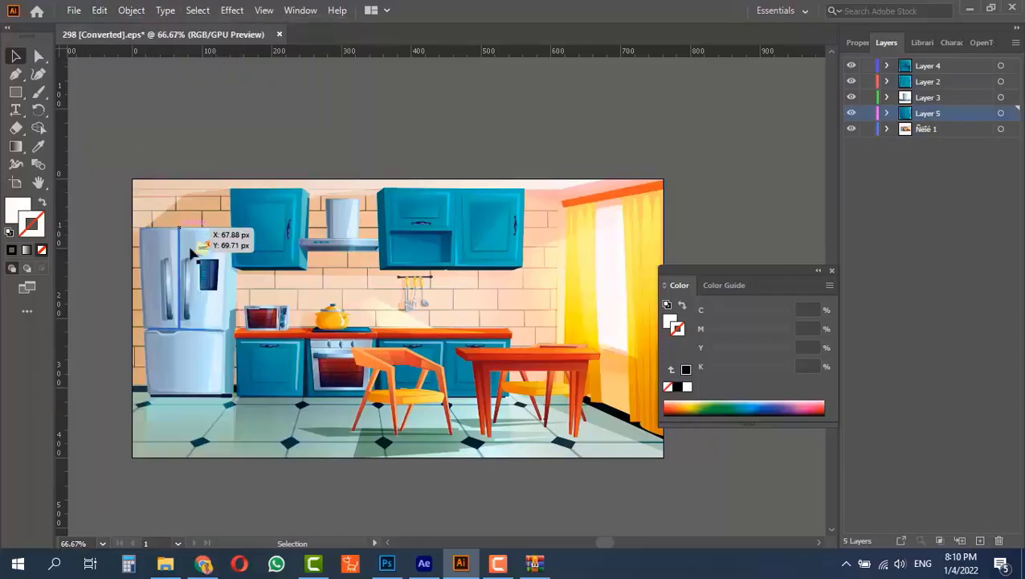
# - Cut the refrigerator from the nested group, exit isolation mode, and paste it in place on a new layer
pyautogui.doubleClick(181, 258)
pyautogui.doubleClick(182, 260)
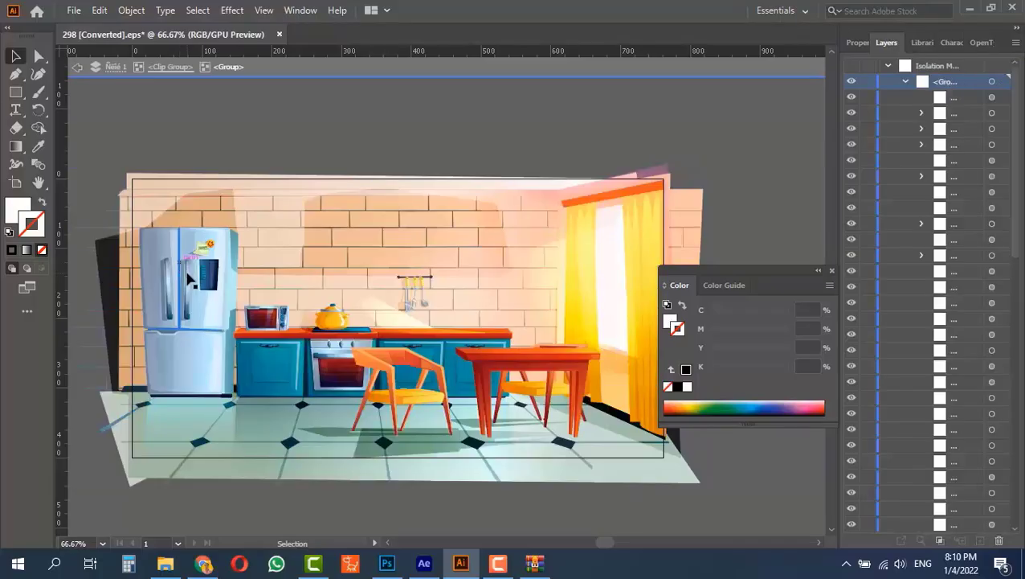
pyautogui.click(169, 133)
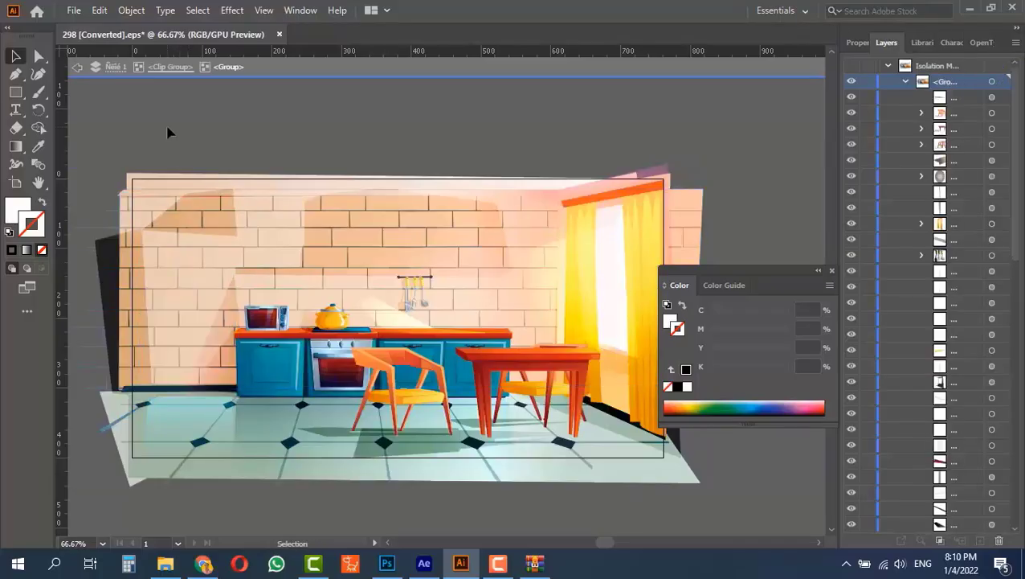
pyautogui.doubleClick(169, 132)
pyautogui.click(980, 540)
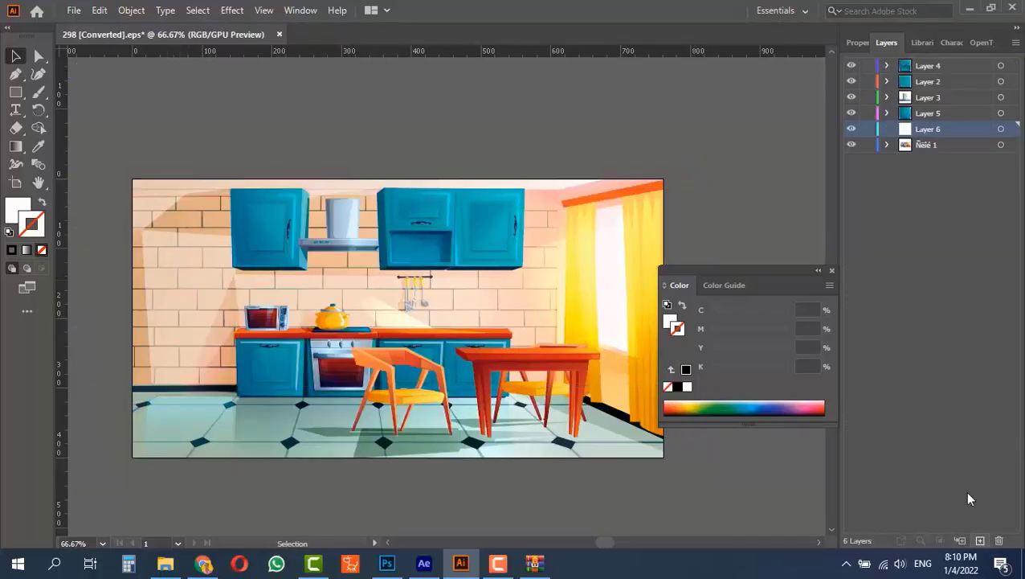
pyautogui.click(99, 10)
pyautogui.click(185, 148)
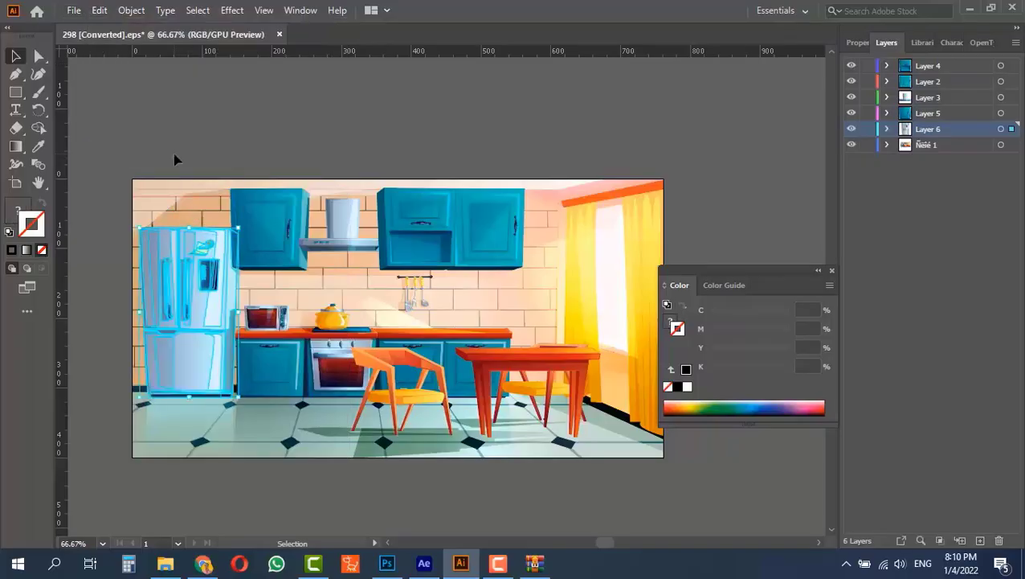
pyautogui.click(164, 175)
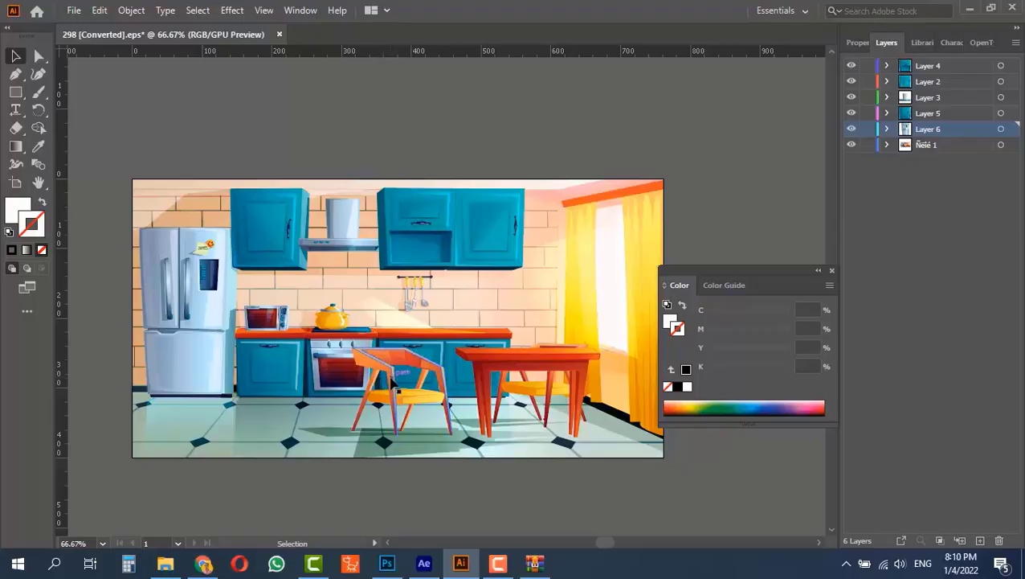
# - Cut the front chair near the oven from the nested group and paste it in place on a new layer
pyautogui.click(392, 380)
pyautogui.doubleClick(392, 381)
pyautogui.doubleClick(389, 380)
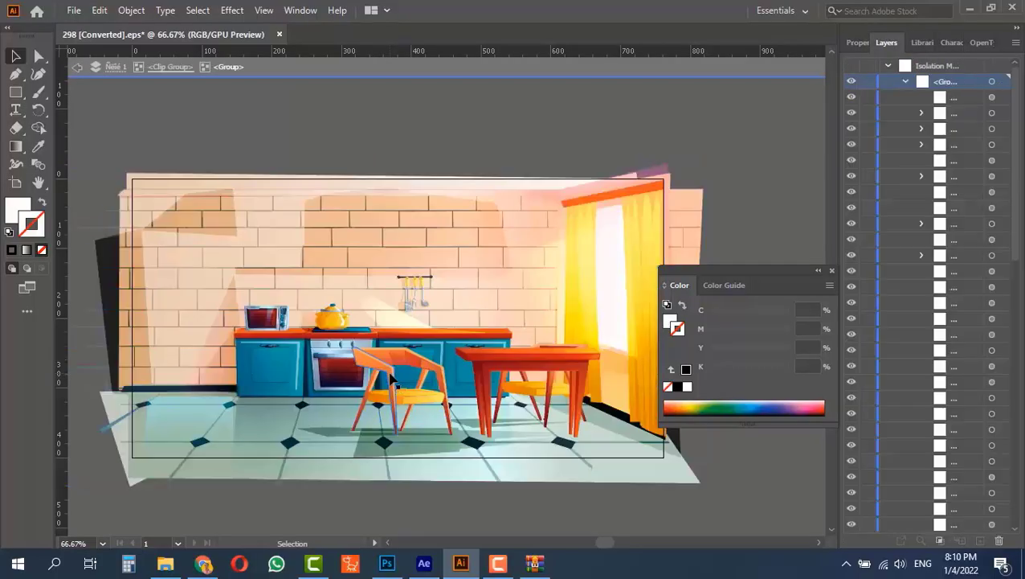
pyautogui.click(387, 377)
pyautogui.hotkey('ctrl', 'x')
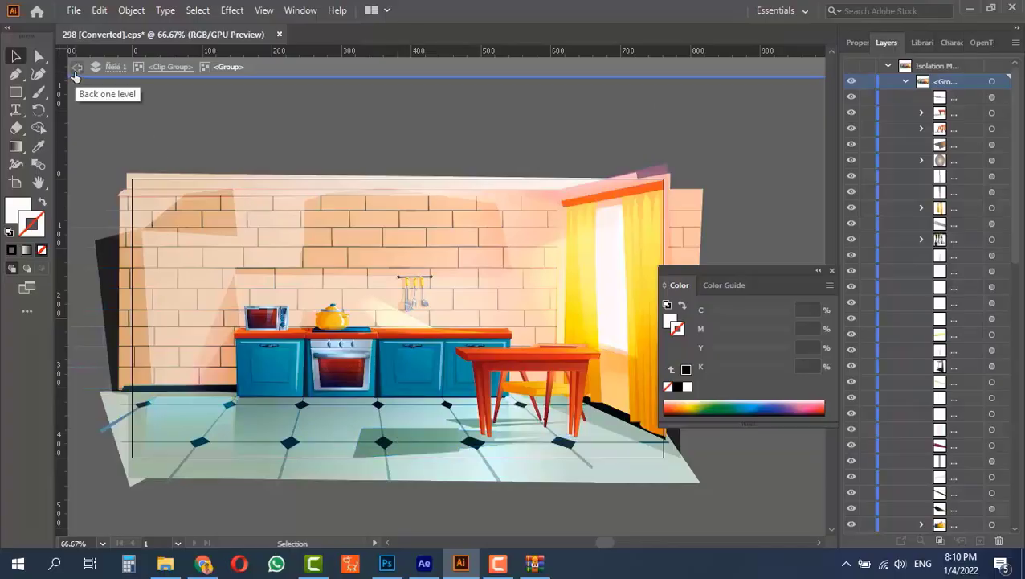
pyautogui.doubleClick(291, 131)
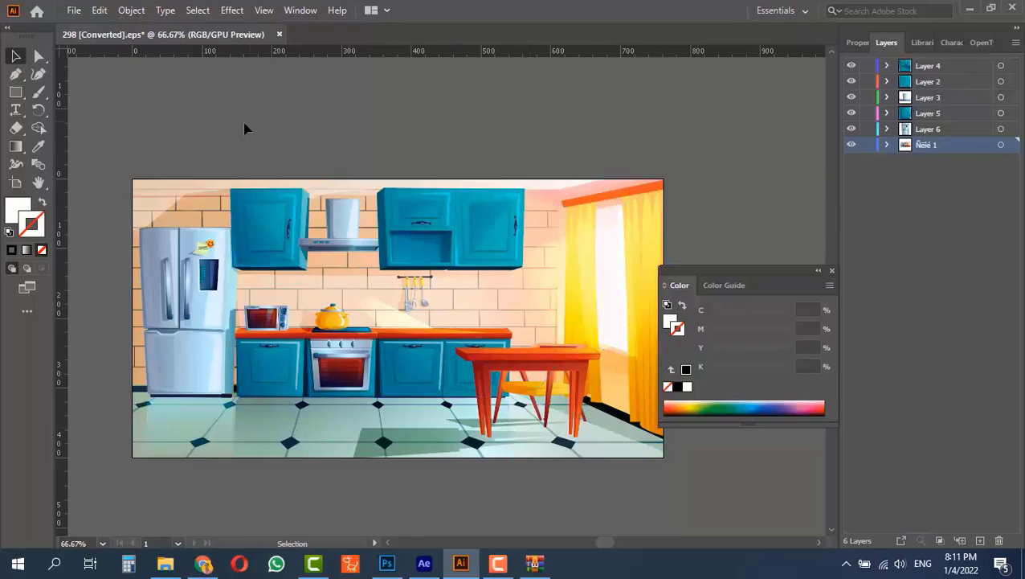
pyautogui.click(980, 546)
pyautogui.click(99, 10)
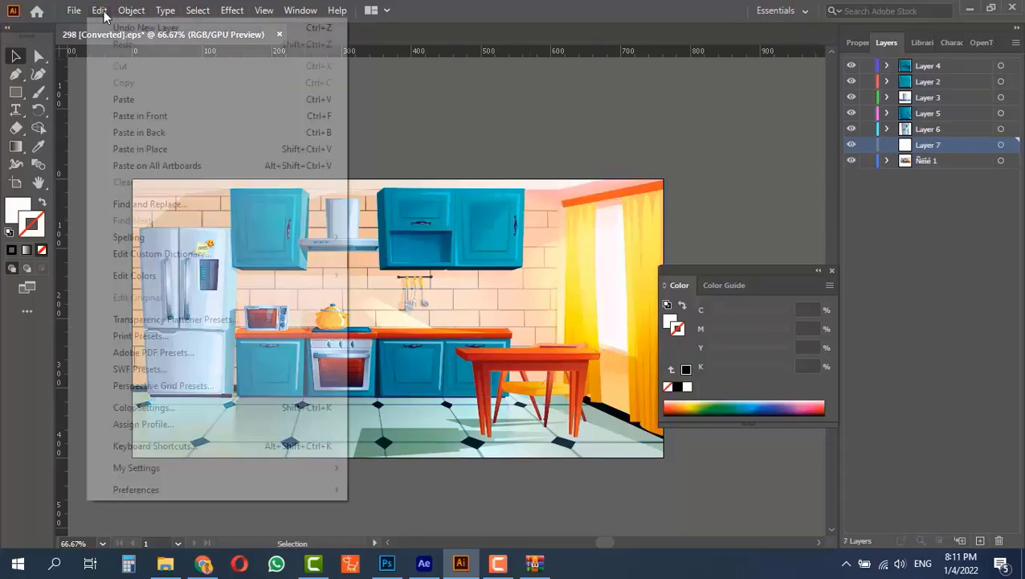
pyautogui.click(206, 150)
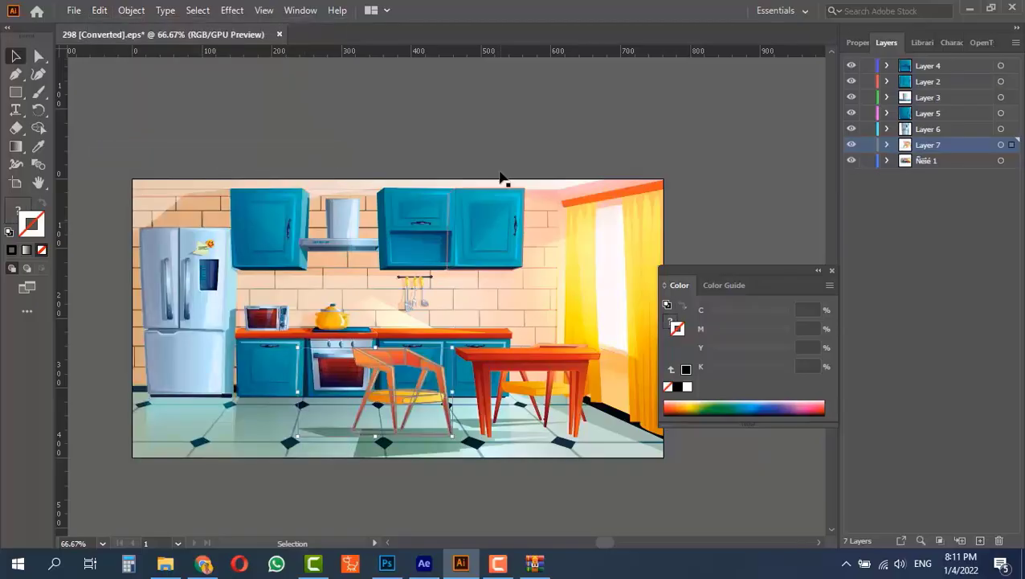
# - Cut the dining table with its shadow from the nested group and paste it in place on a new layer
pyautogui.doubleClick(521, 362)
pyautogui.doubleClick(523, 362)
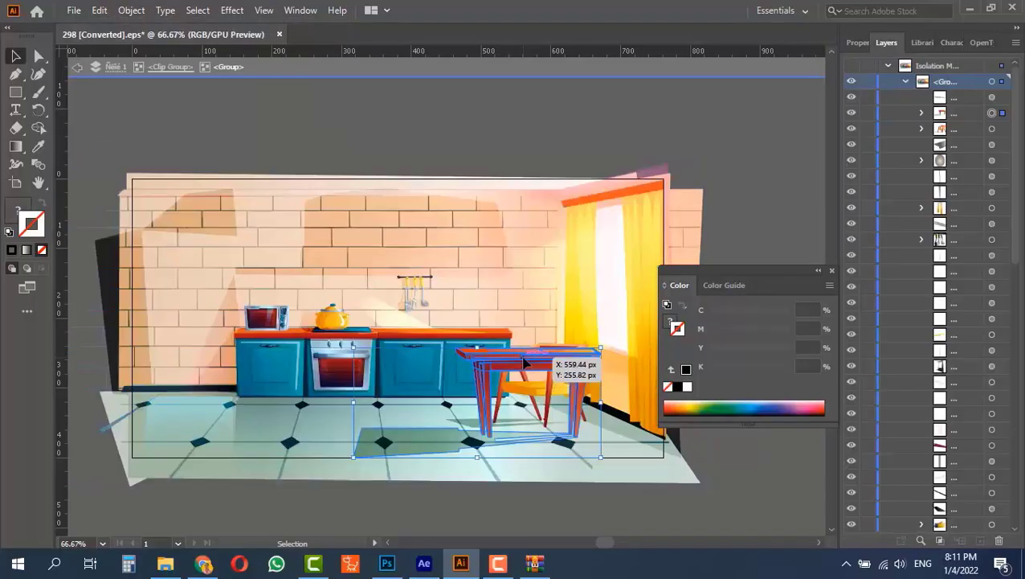
pyautogui.hotkey('ctrl', 'x')
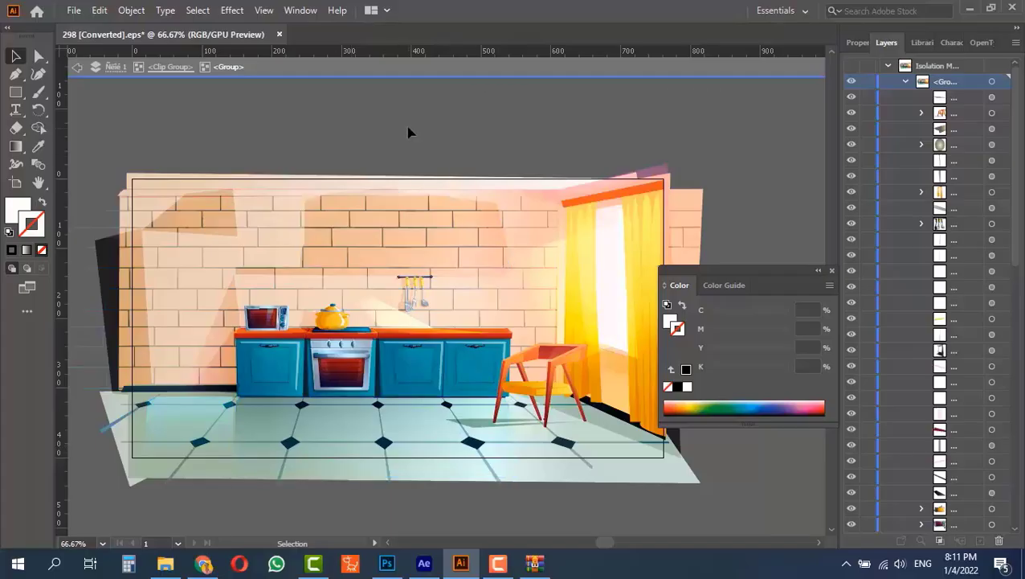
pyautogui.doubleClick(409, 132)
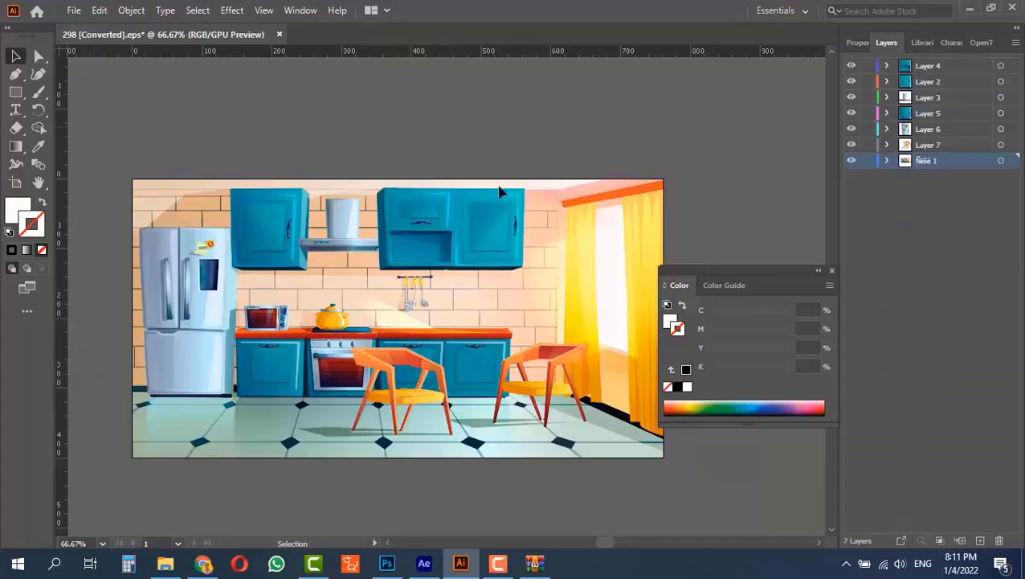
pyautogui.click(979, 540)
pyautogui.click(99, 10)
pyautogui.click(141, 148)
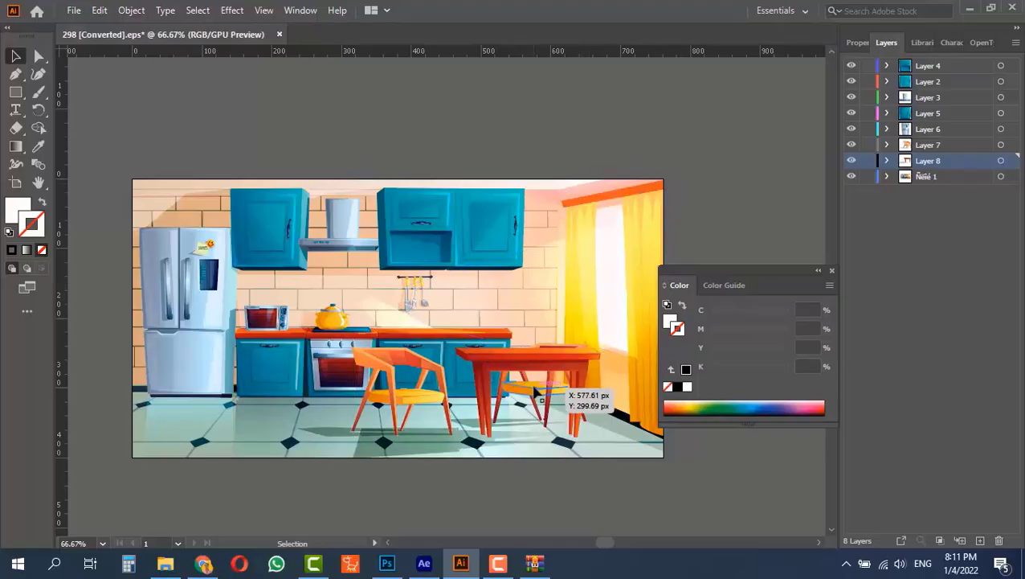
# - Cut the chair behind the table from the nested group and paste it in place on a new layer
pyautogui.doubleClick(534, 387)
pyautogui.click(526, 389)
pyautogui.doubleClick(526, 390)
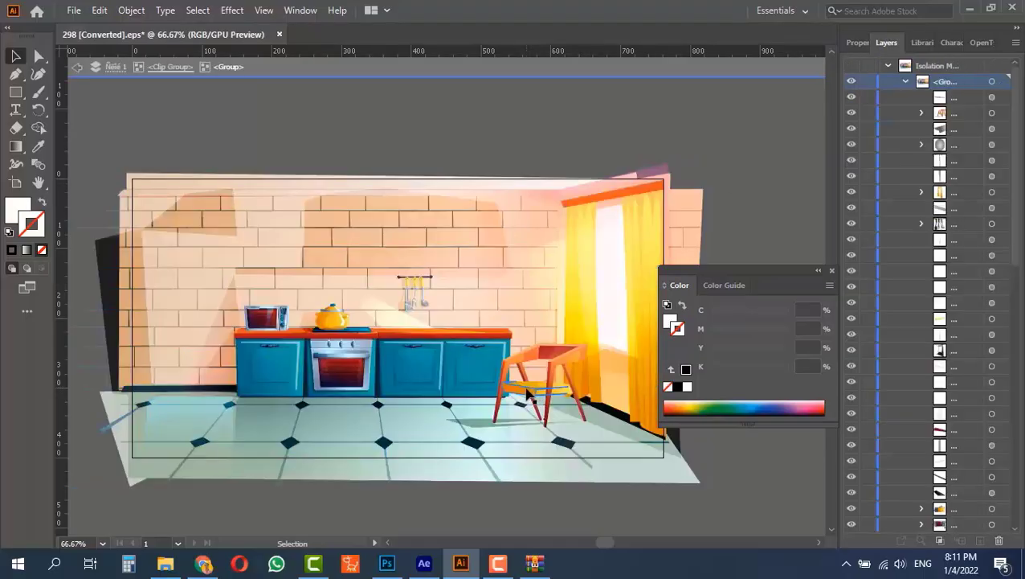
pyautogui.click(529, 391)
pyautogui.hotkey('ctrl', 'x')
pyautogui.doubleClick(698, 167)
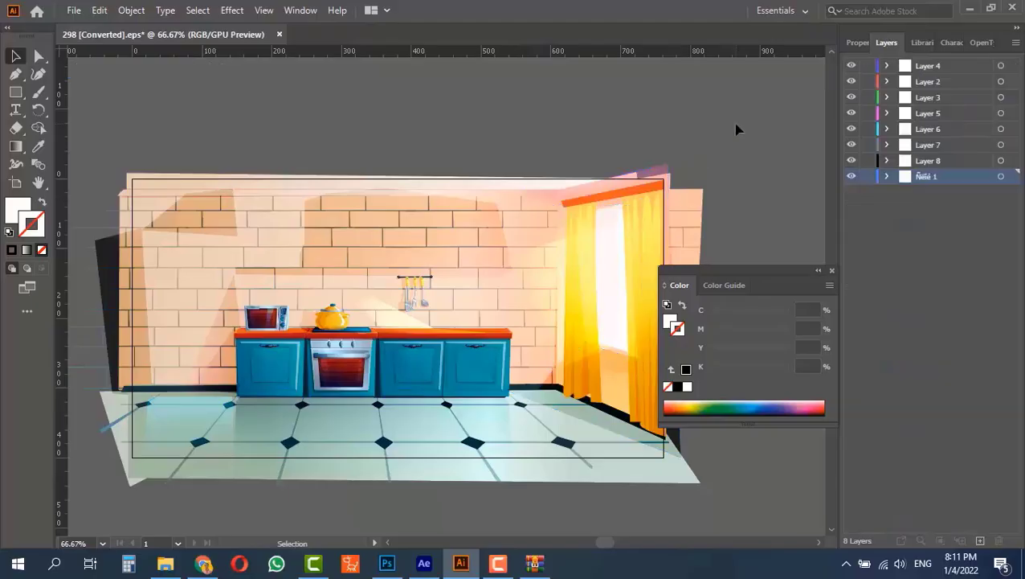
pyautogui.click(981, 541)
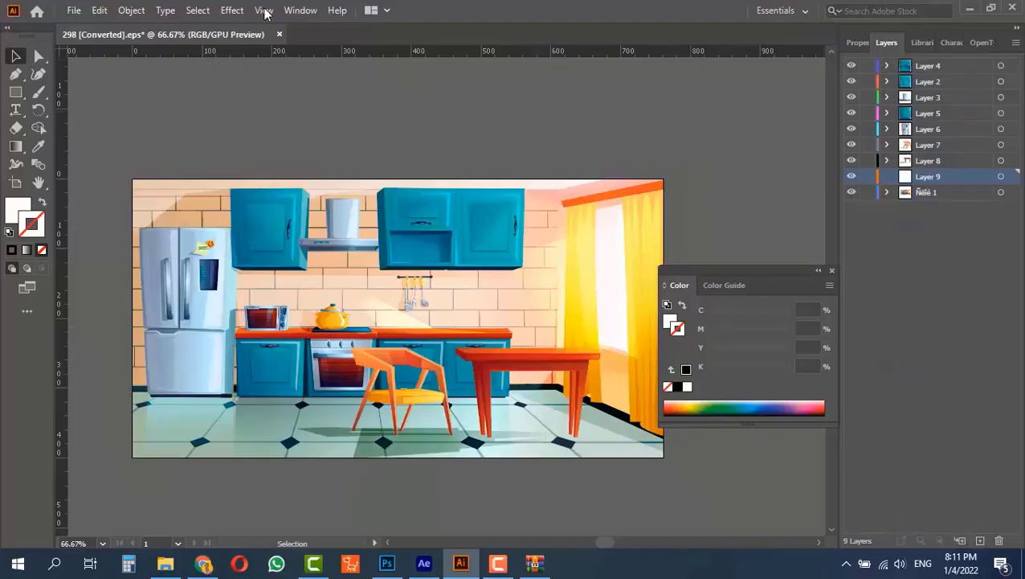
pyautogui.click(99, 10)
pyautogui.click(137, 149)
pyautogui.click(745, 186)
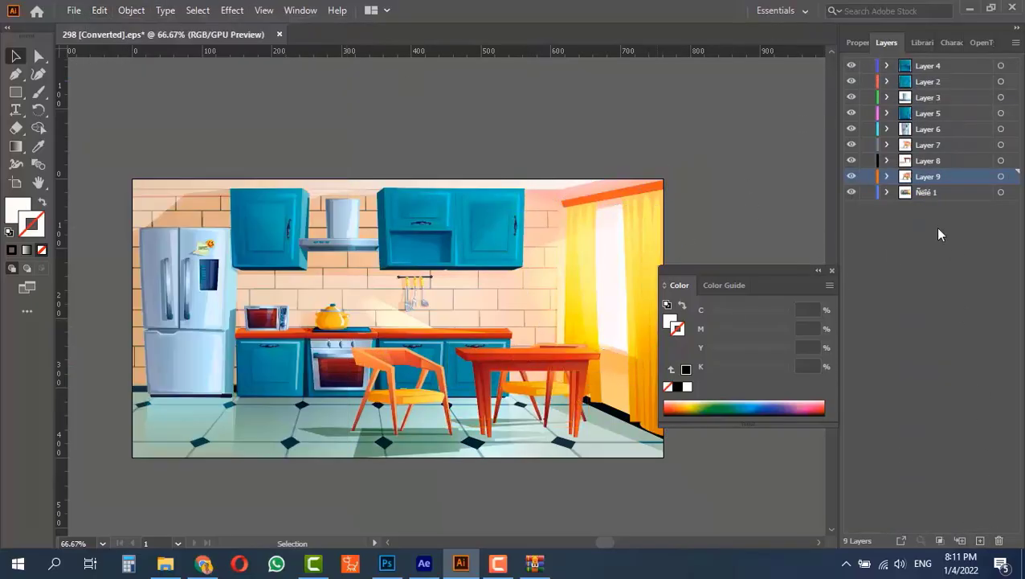
# - Move Layer 9 above Layer 8 and nest it inside Layer 8
pyautogui.moveTo(923, 183); pyautogui.dragTo(918, 157)
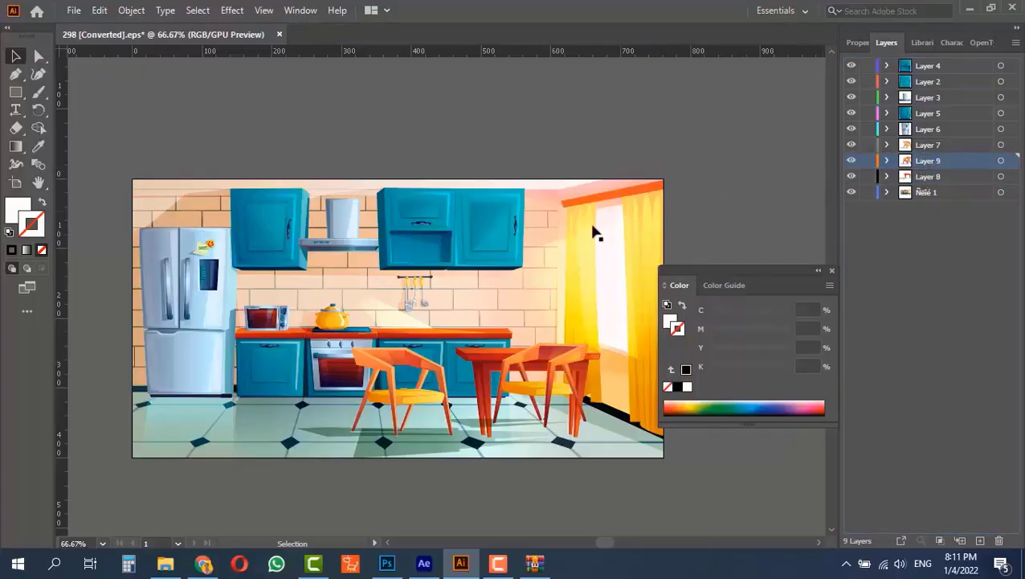
pyautogui.click(936, 177)
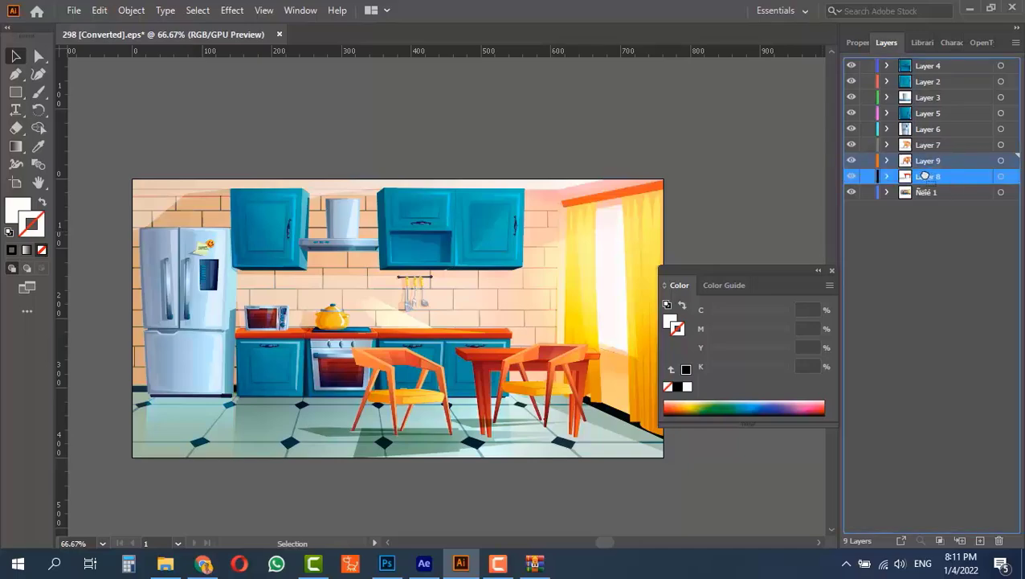
pyautogui.moveTo(924, 175); pyautogui.dragTo(926, 176)
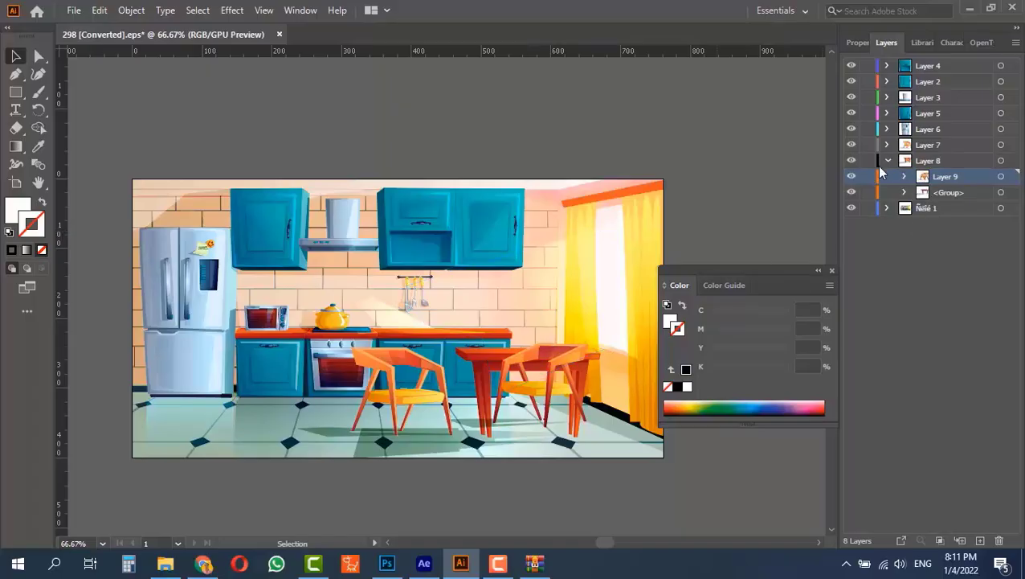
# - Toggle Layer 8's visibility off and on, and undo the nesting of Layer 9 inside it
pyautogui.click(852, 161)
pyautogui.click(852, 161)
pyautogui.click(852, 161)
pyautogui.click(852, 160)
pyautogui.hotkey('ctrl', 'z')
pyautogui.hotkey('ctrl', 'z')
pyautogui.hotkey('ctrl', 'z')
pyautogui.hotkey('ctrl', 'z')
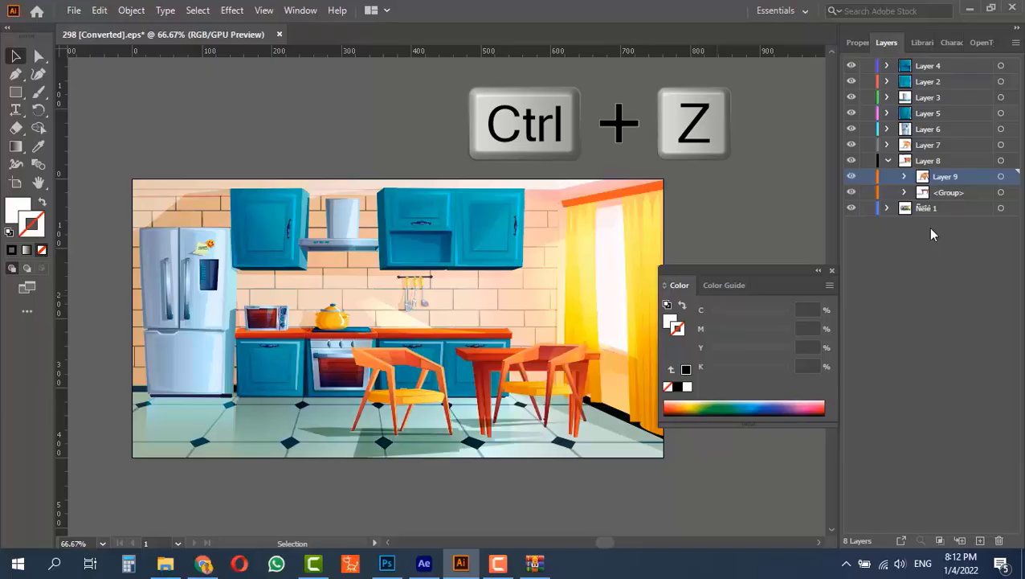
pyautogui.hotkey('ctrl', 'z')
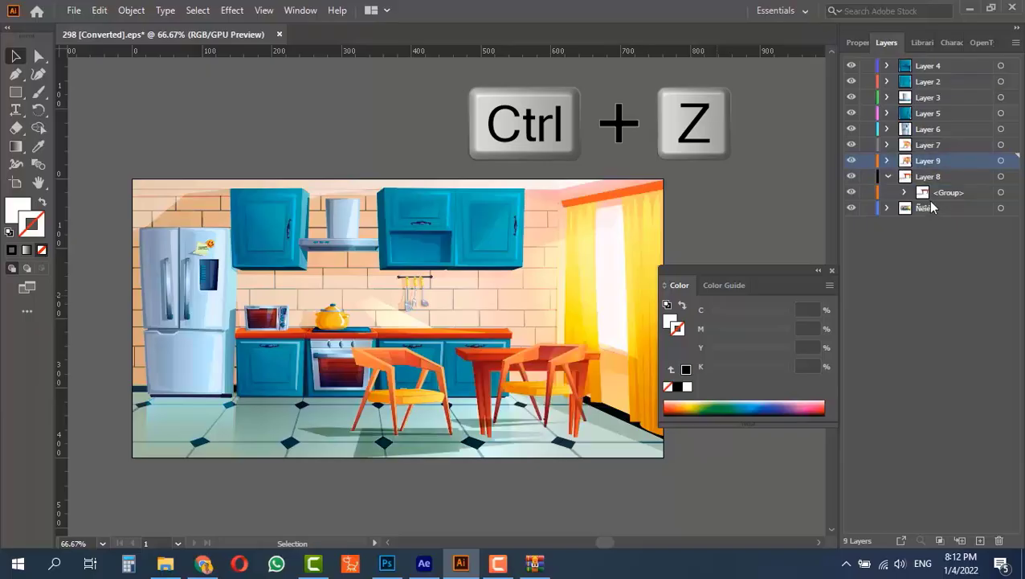
# - Collapse Layer 8 and move Layer 9 directly below it so the rear chair sits behind the table
pyautogui.click(888, 176)
pyautogui.moveTo(931, 164); pyautogui.dragTo(952, 177)
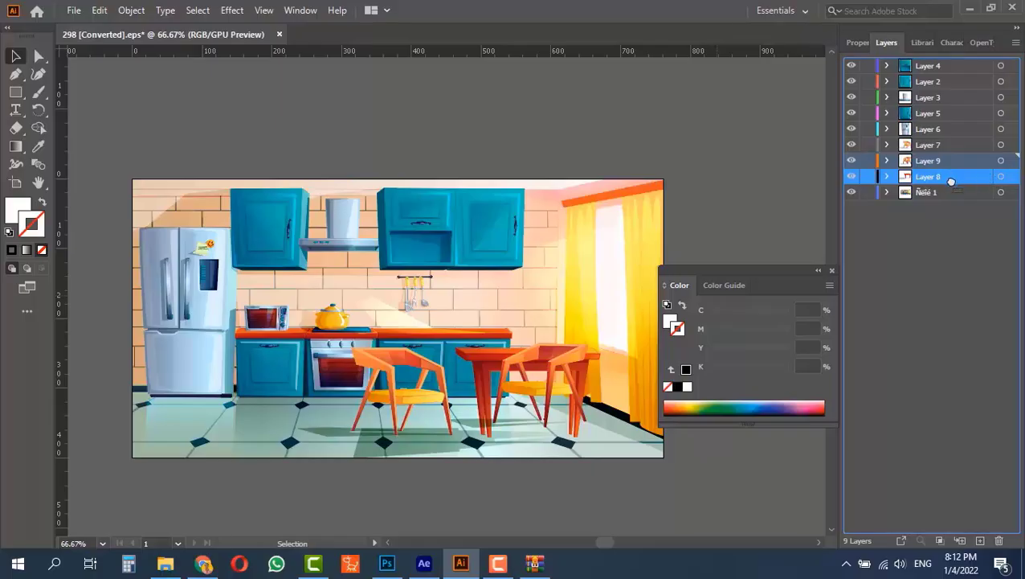
pyautogui.moveTo(951, 182); pyautogui.dragTo(952, 186)
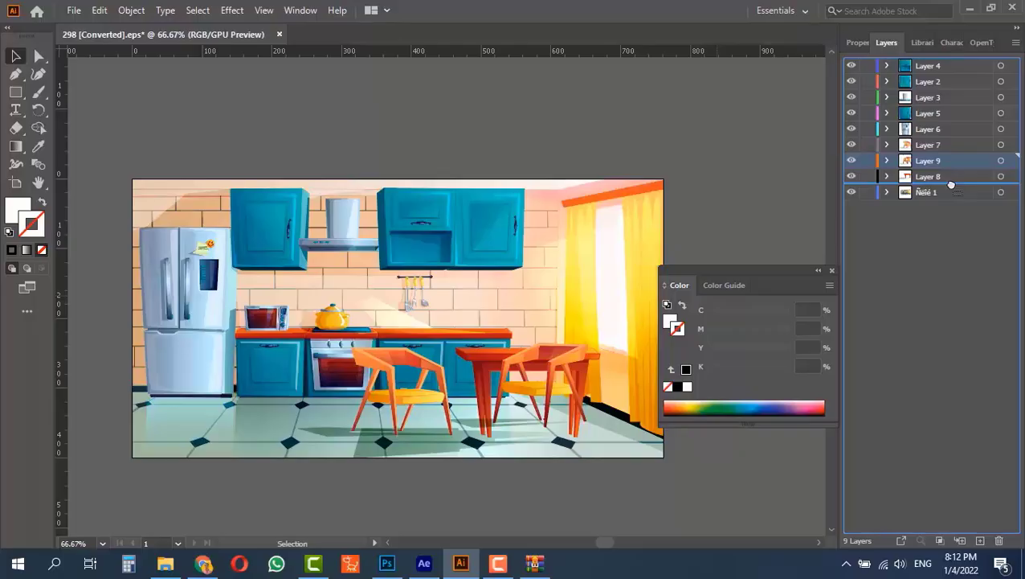
pyautogui.moveTo(951, 186); pyautogui.dragTo(952, 185)
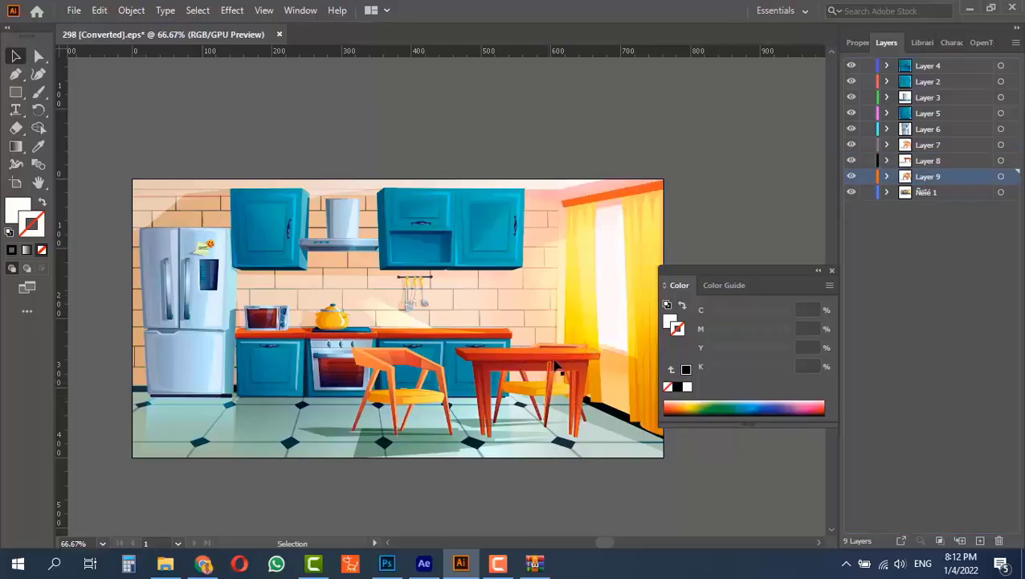
# - Isolate the nested kitchen group and select the lower cabinets one after another to check how they are grouped
pyautogui.doubleClick(269, 367)
pyautogui.doubleClick(275, 367)
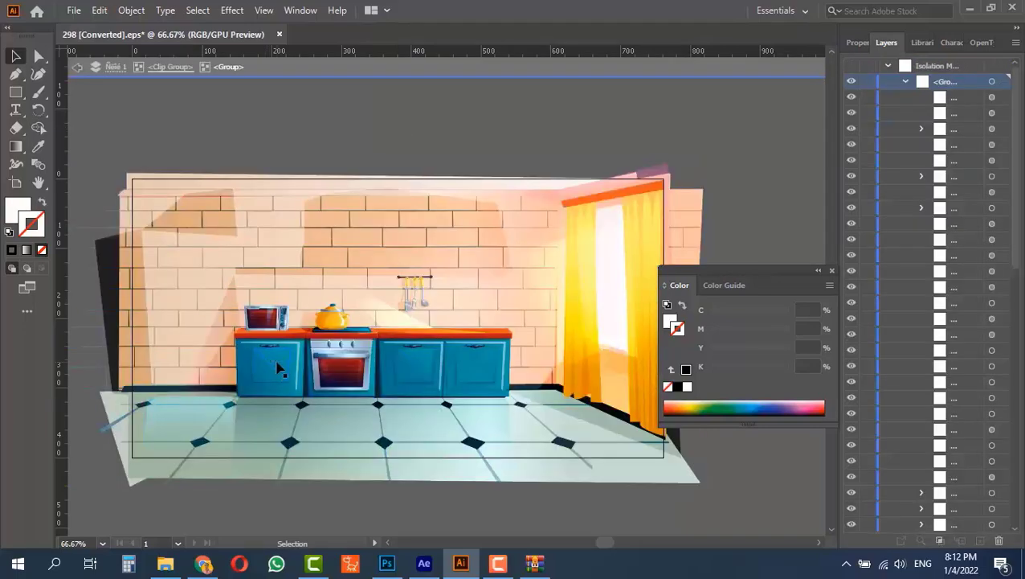
pyautogui.click(278, 367)
pyautogui.click(415, 364)
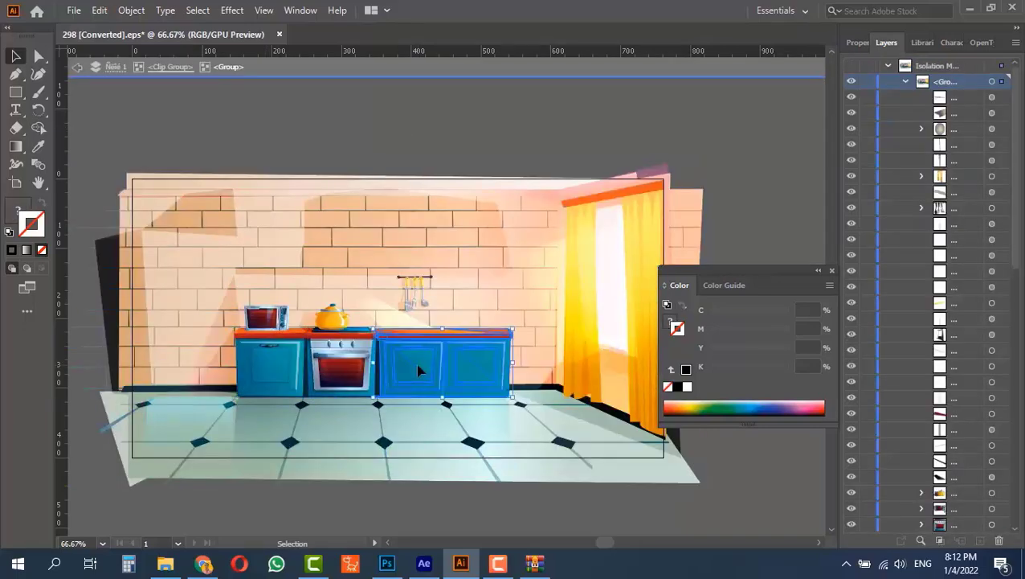
pyautogui.click(423, 294)
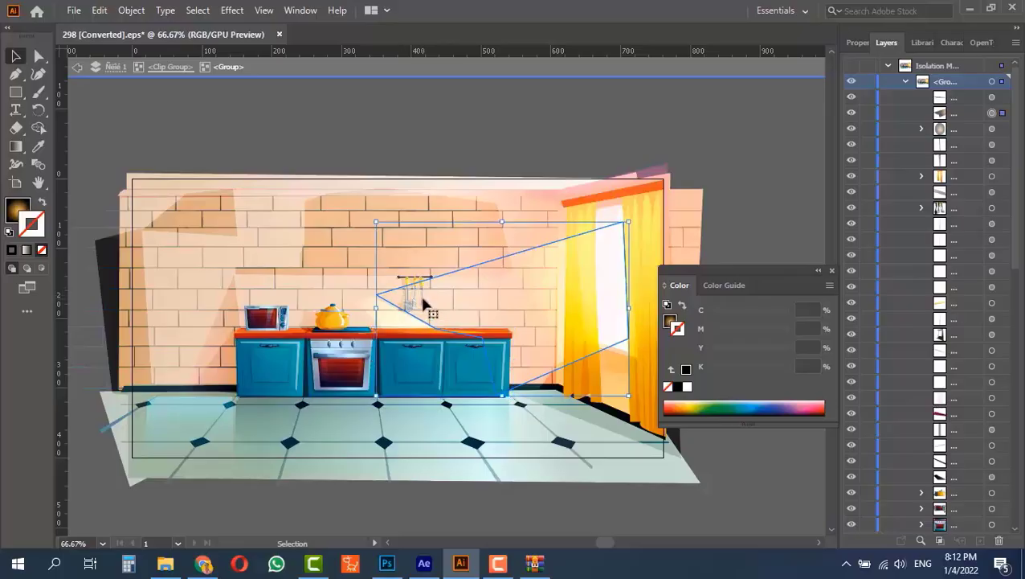
pyautogui.doubleClick(423, 302)
pyautogui.click(405, 279)
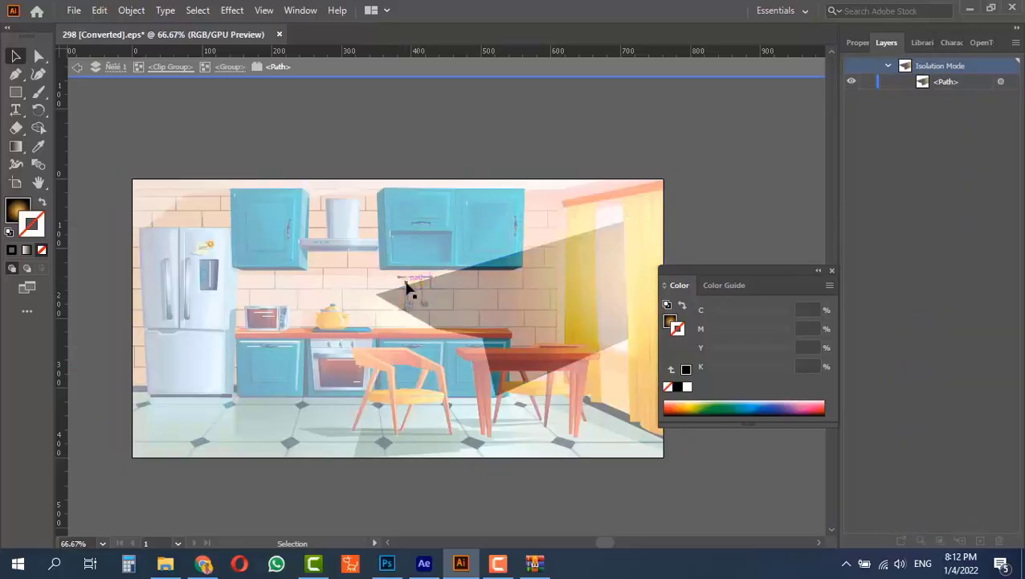
pyautogui.doubleClick(408, 287)
pyautogui.doubleClick(408, 287)
pyautogui.click(408, 287)
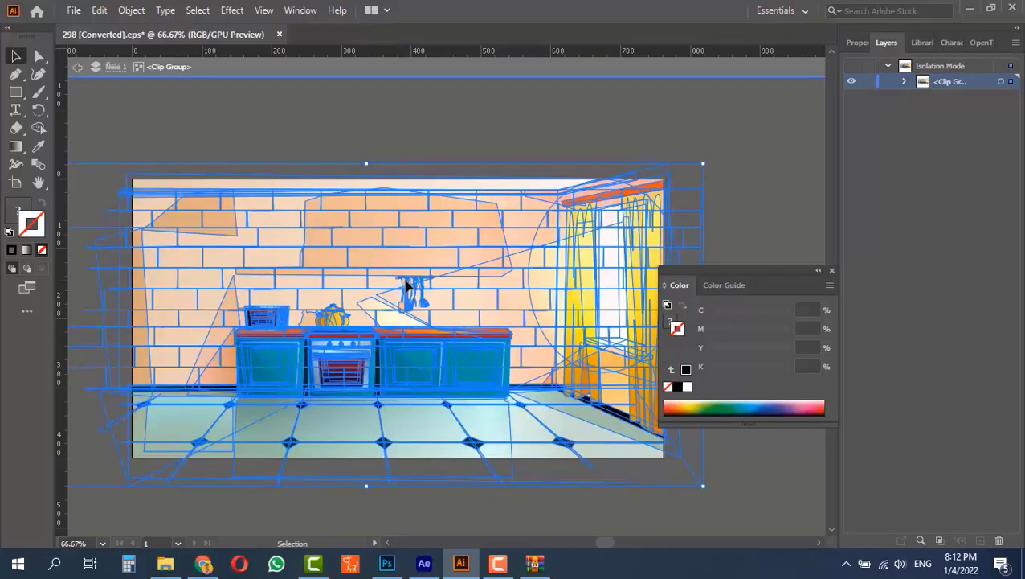
# - Isolate the nested group again and select the hanging utensils, the microwave and the yellow pot in turn
pyautogui.doubleClick(409, 287)
pyautogui.click(408, 287)
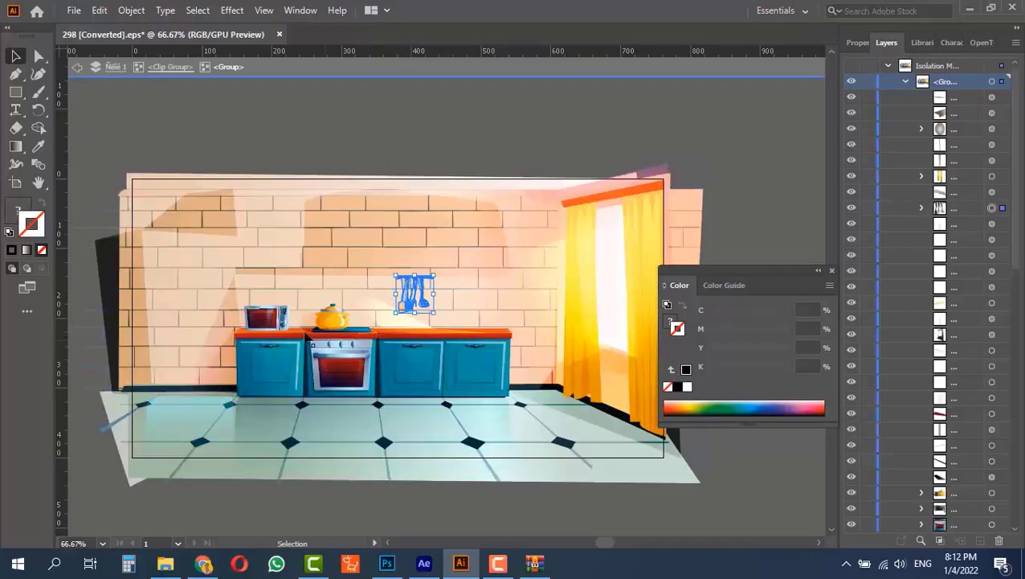
pyautogui.click(277, 319)
pyautogui.click(334, 321)
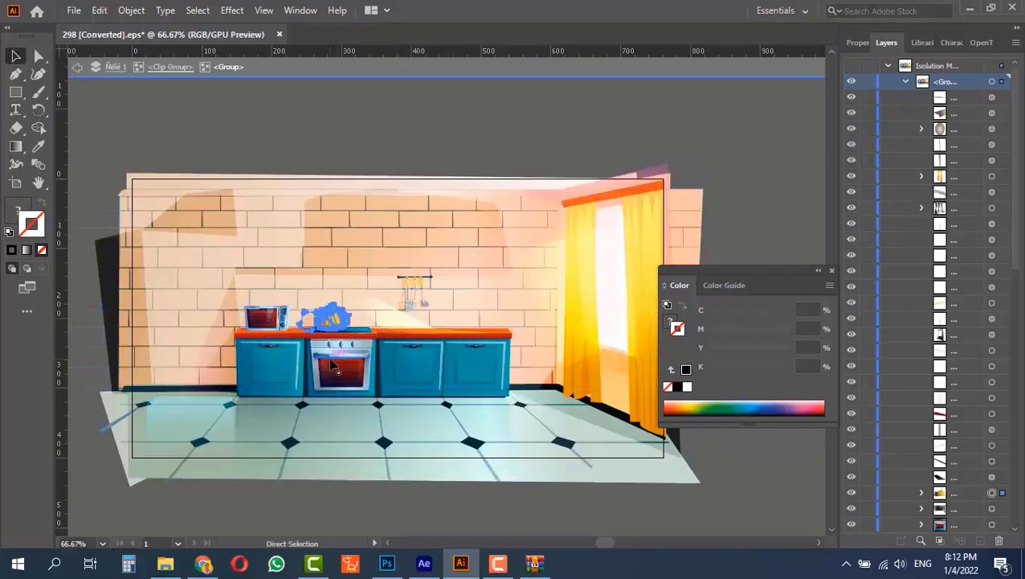
# - Examine the pot, cooktop, microwave and oven close up to check which parts belong to each group
pyautogui.hotkey('ctrl', '=')
pyautogui.hotkey('ctrl', '=')
pyautogui.hotkey('ctrl', '=')
pyautogui.hotkey('ctrl', '=')
pyautogui.press('v')
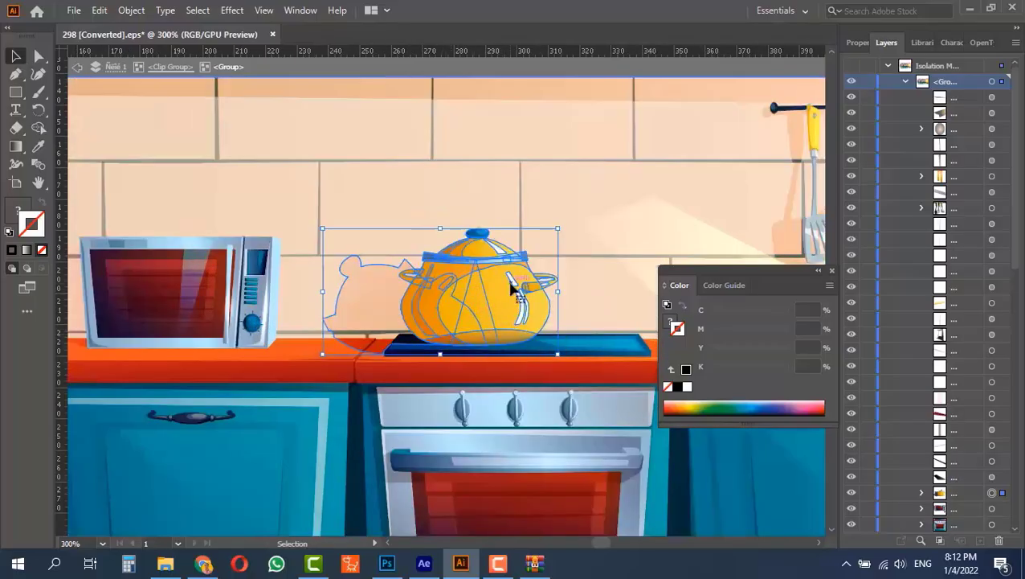
pyautogui.click(603, 352)
pyautogui.click(531, 300)
pyautogui.scroll(-2, 441, 368)
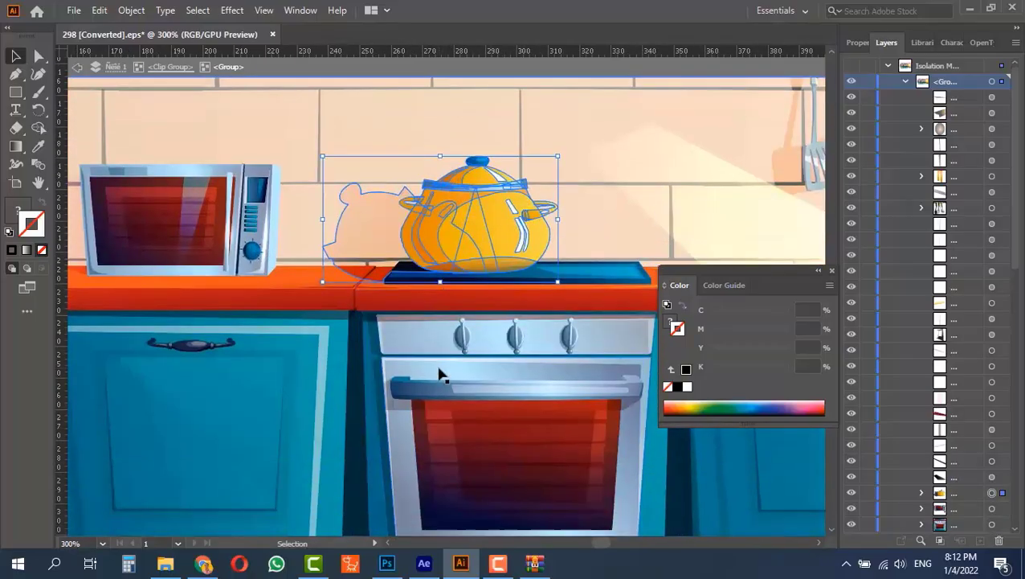
pyautogui.click(210, 148)
pyautogui.scroll(-1, 352, 495)
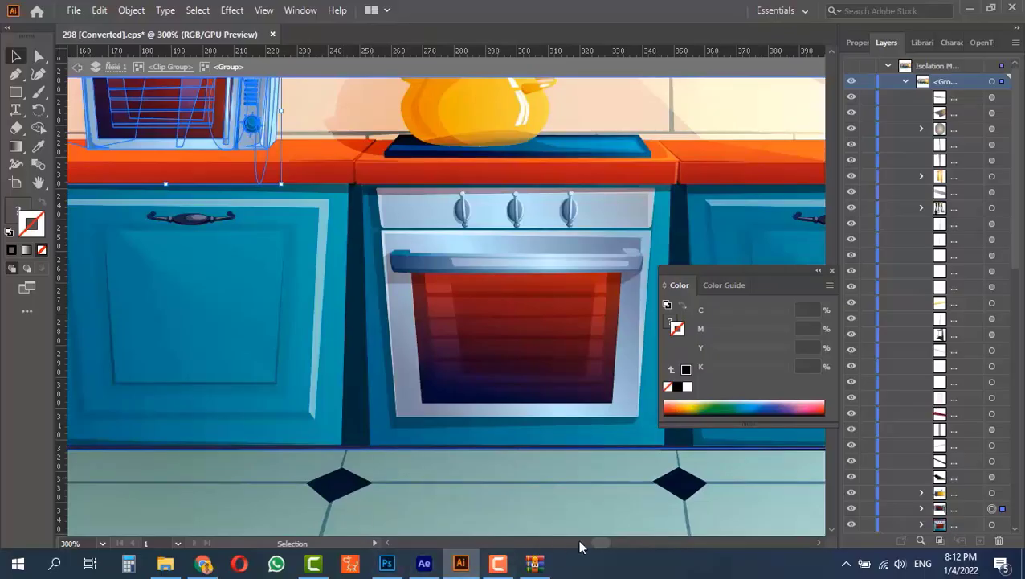
pyautogui.moveTo(600, 542); pyautogui.dragTo(593, 536)
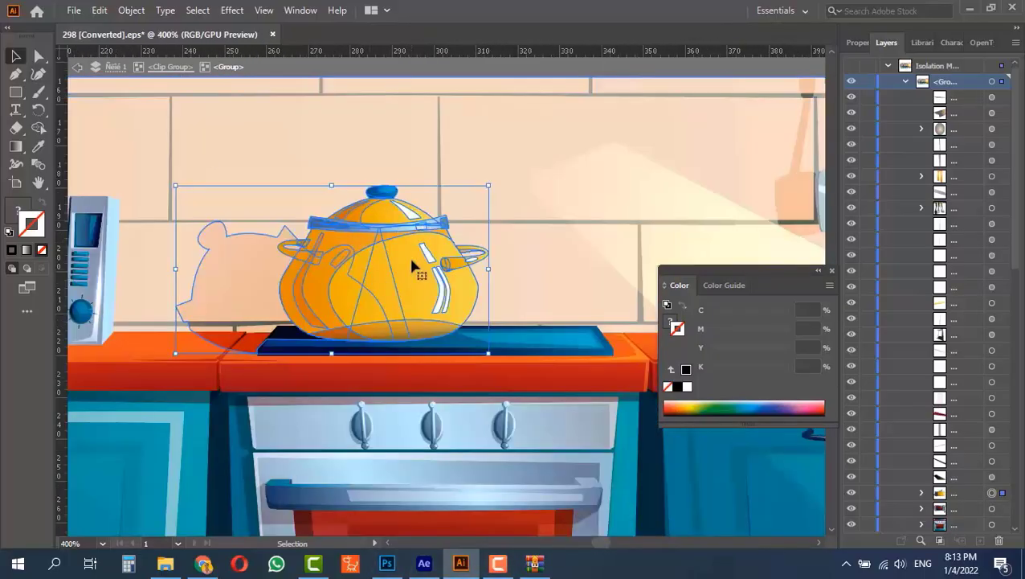
# - Cut the yellow pot with its shadow from the nested group and paste it in place on a new layer
pyautogui.hotkey('ctrl', 'x')
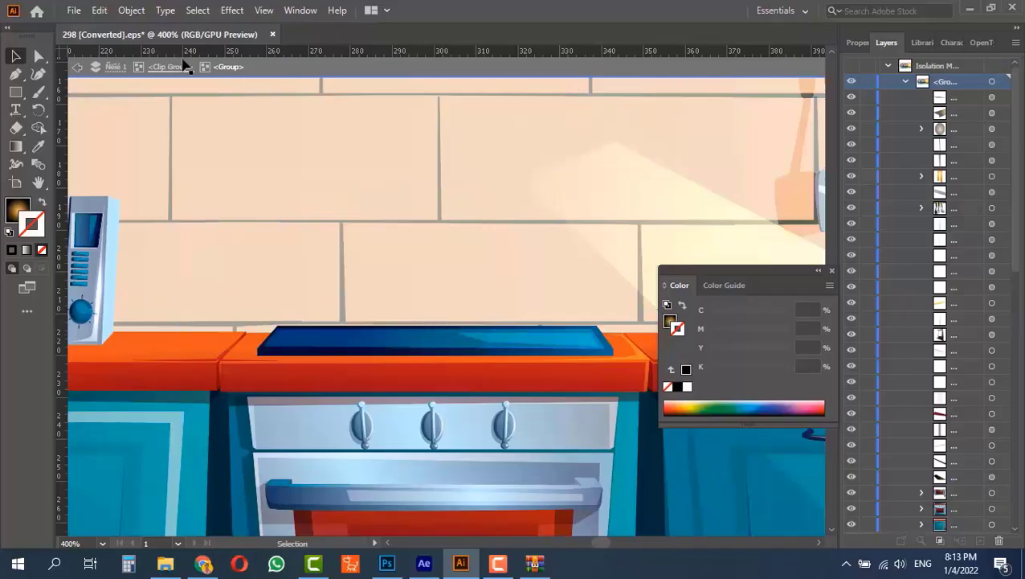
pyautogui.hotkey('ctrl', '-')
pyautogui.hotkey('ctrl', '-')
pyautogui.hotkey('ctrl', '-')
pyautogui.hotkey('ctrl', '-')
pyautogui.hotkey('ctrl', '-')
pyautogui.hotkey('ctrl', '-')
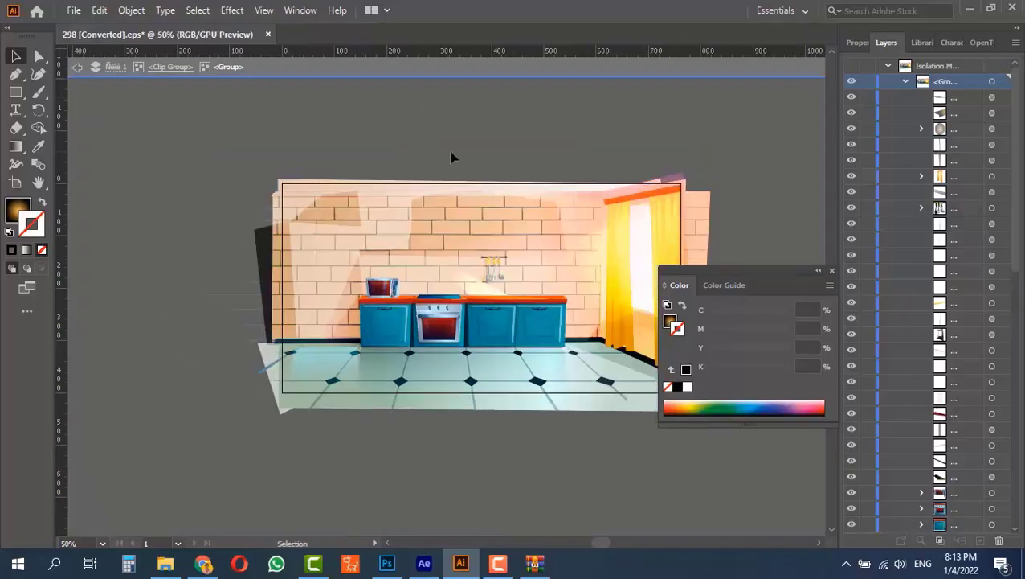
pyautogui.doubleClick(452, 157)
pyautogui.click(980, 540)
pyautogui.click(99, 10)
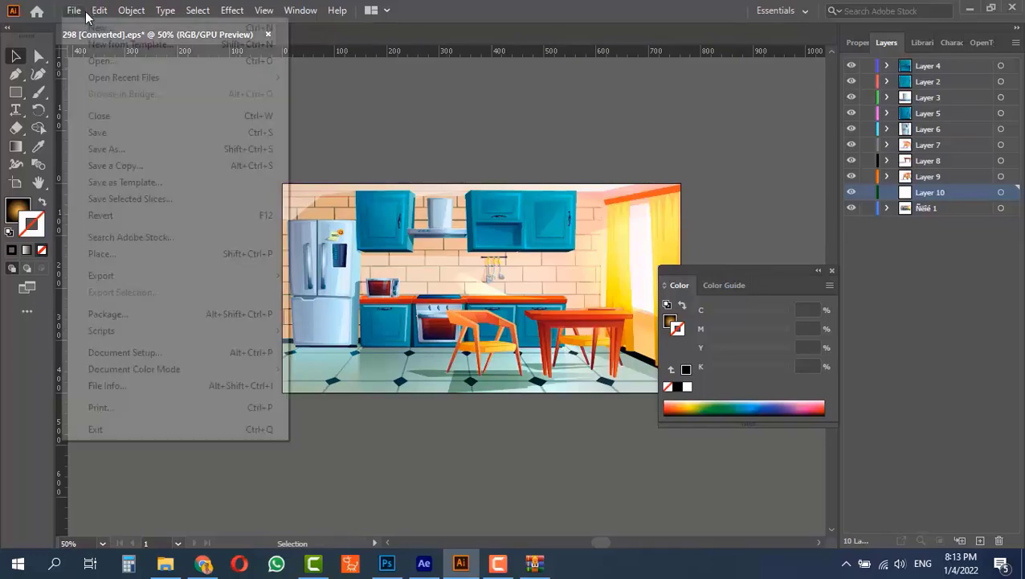
pyautogui.click(169, 153)
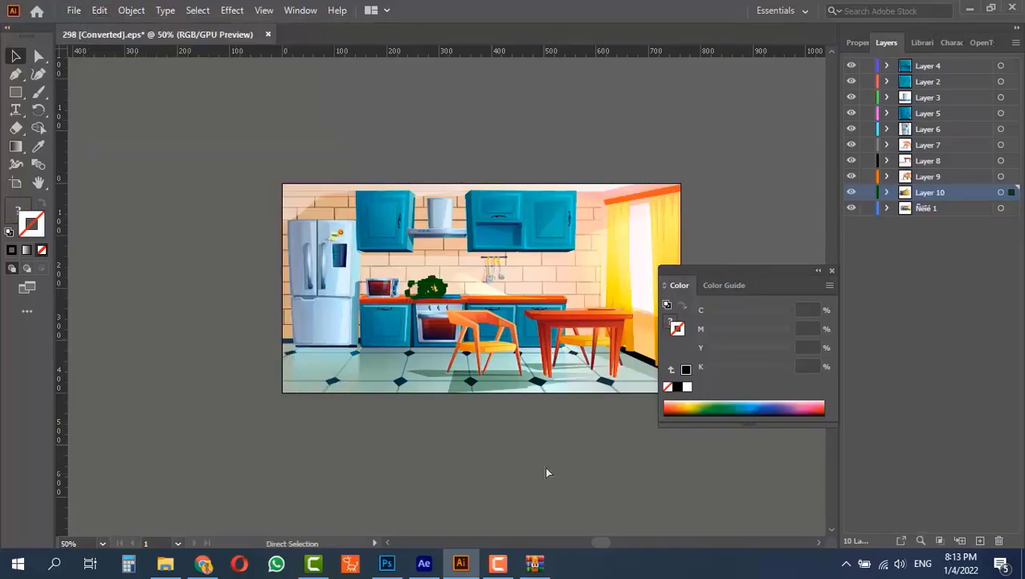
# - Directly select the right-hand body shape of the pasted pot and set its gradient colour to cc3333
pyautogui.hotkey('ctrl', '+')
pyautogui.hotkey('ctrl', '+')
pyautogui.hotkey('ctrl', '+')
pyautogui.hotkey('ctrl', '+')
pyautogui.hotkey('ctrl', '+')
pyautogui.hotkey('ctrl', '+')
pyautogui.press('h')
pyautogui.moveTo(519, 300); pyautogui.dragTo(400, 309)
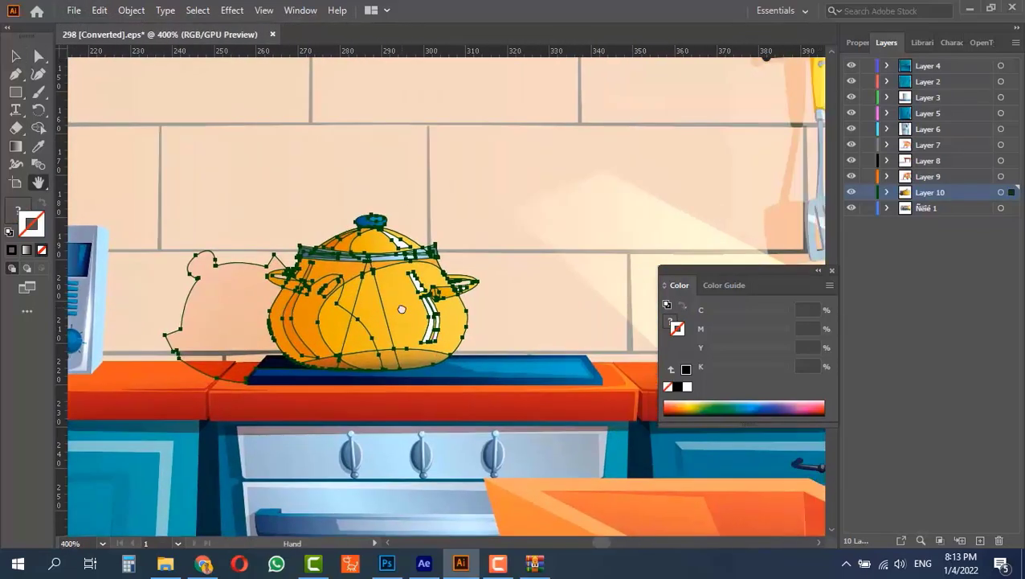
pyautogui.hotkey('ctrl', '+')
pyautogui.moveTo(474, 313); pyautogui.dragTo(322, 285)
pyautogui.moveTo(396, 318); pyautogui.dragTo(398, 315)
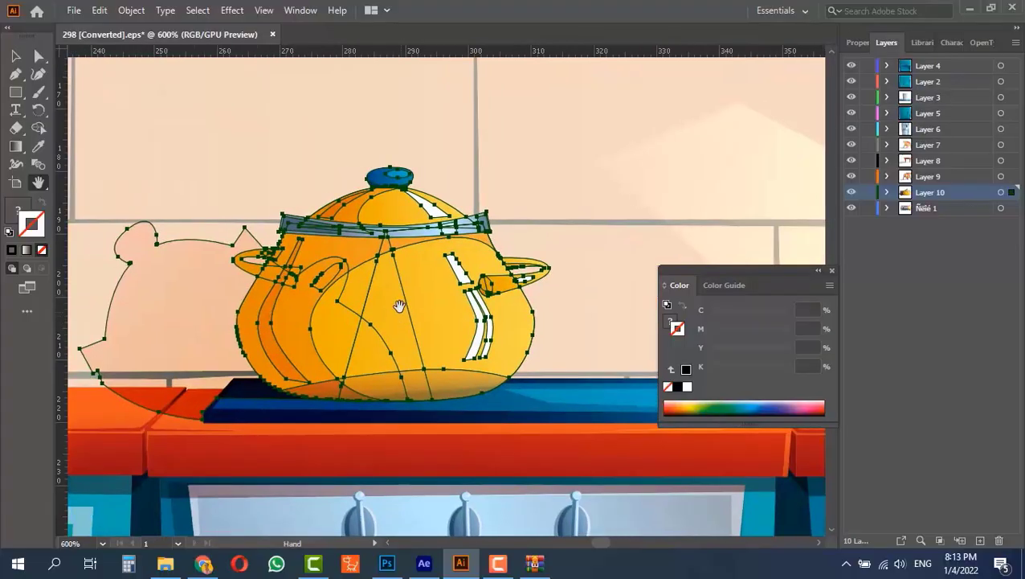
pyautogui.click(16, 60)
pyautogui.moveTo(381, 266)
pyautogui.mouseDown()
pyautogui.moveTo(421, 310)
pyautogui.moveTo(400, 270)
pyautogui.mouseUp()
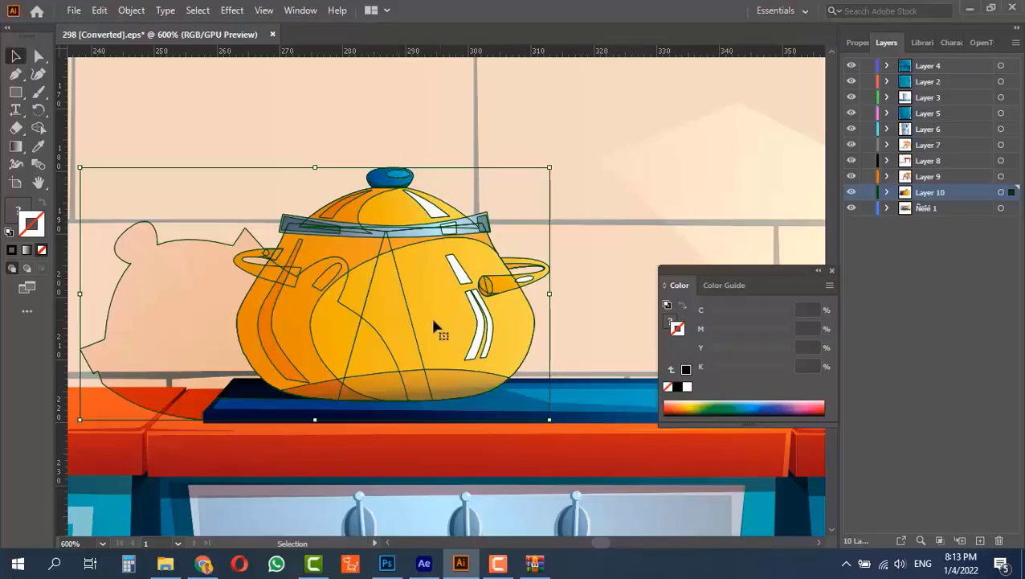
pyautogui.click(38, 56)
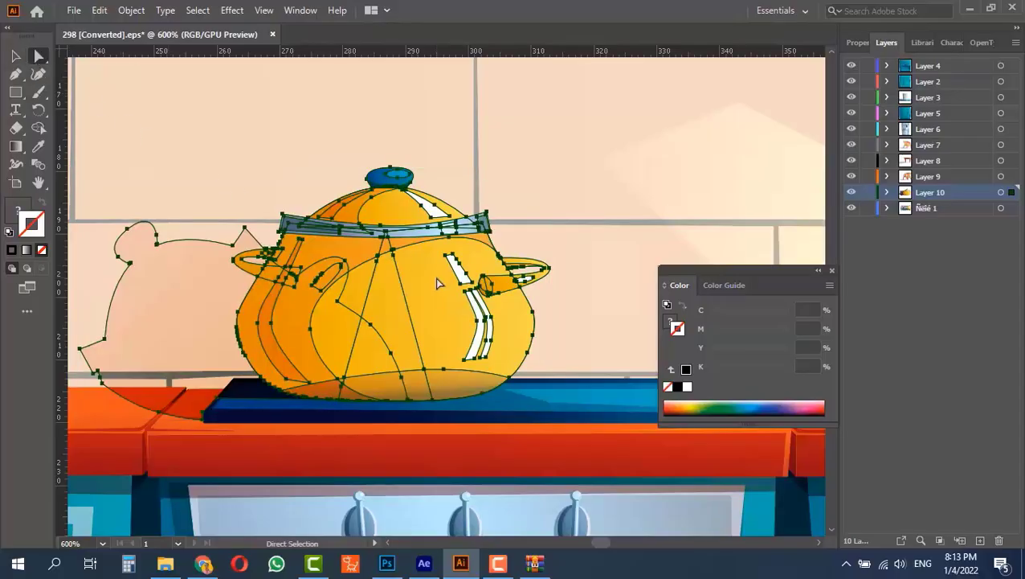
pyautogui.click(415, 318)
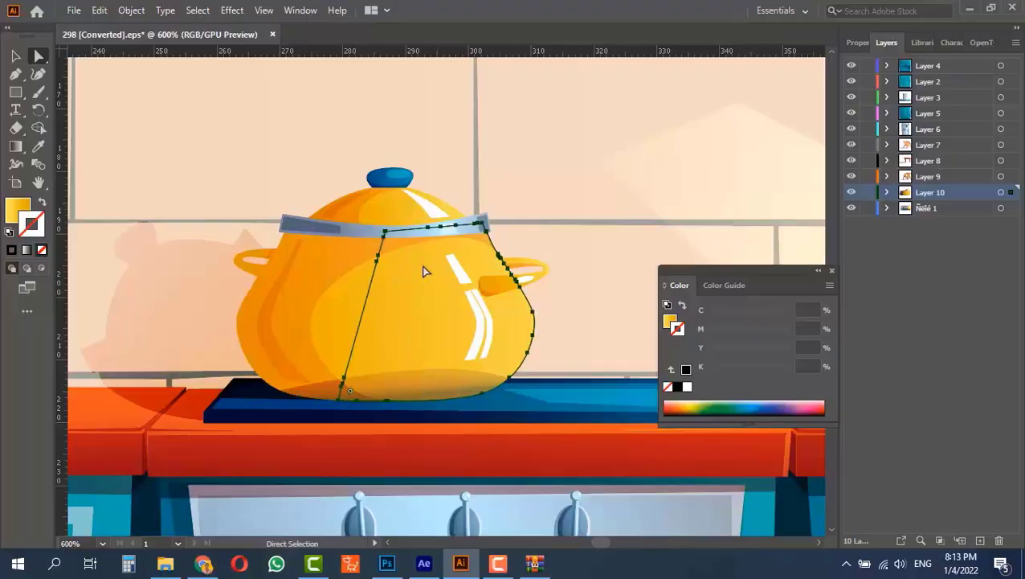
pyautogui.doubleClick(14, 211)
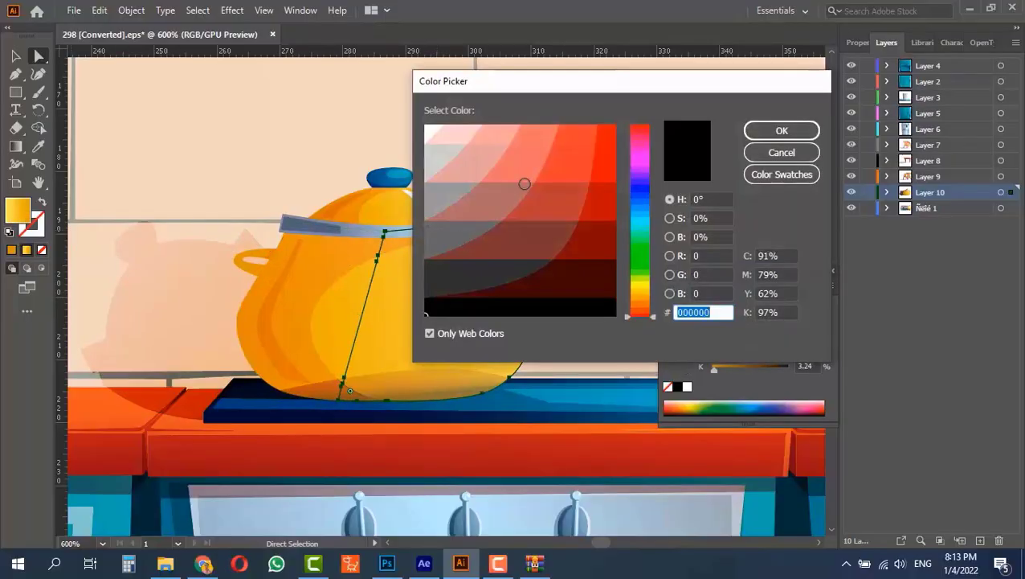
pyautogui.click(566, 165)
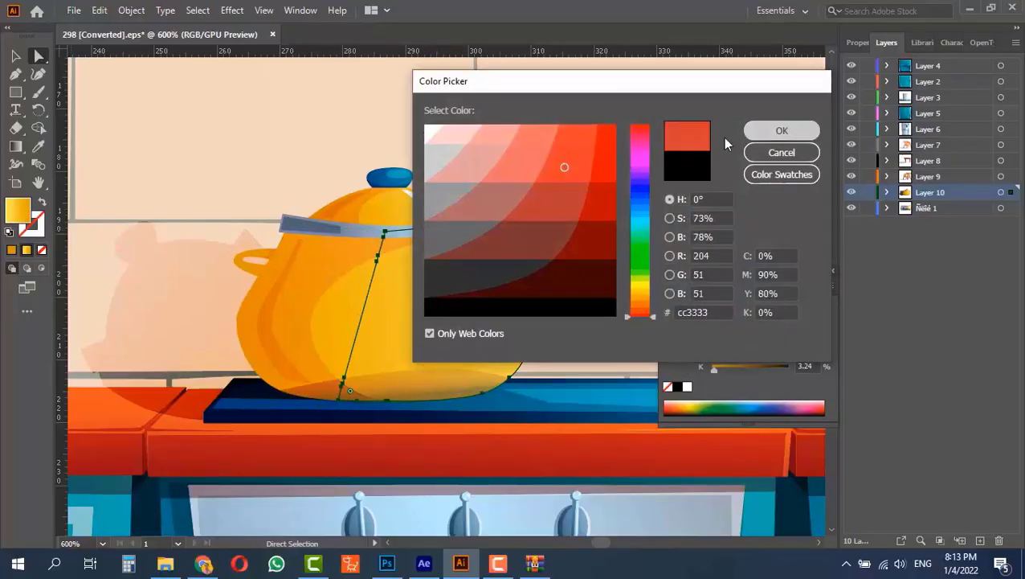
pyautogui.press('Return')
# - Recolour the left-hand body shape of the pot with red (255, 0, 0) and apply it as a gradient fill
pyautogui.click(303, 270)
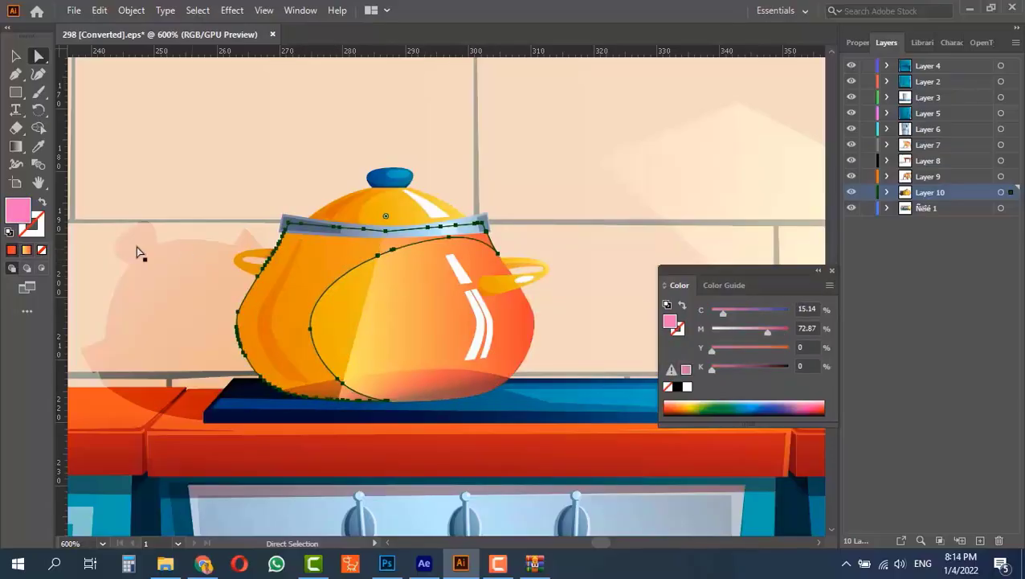
pyautogui.click(317, 288)
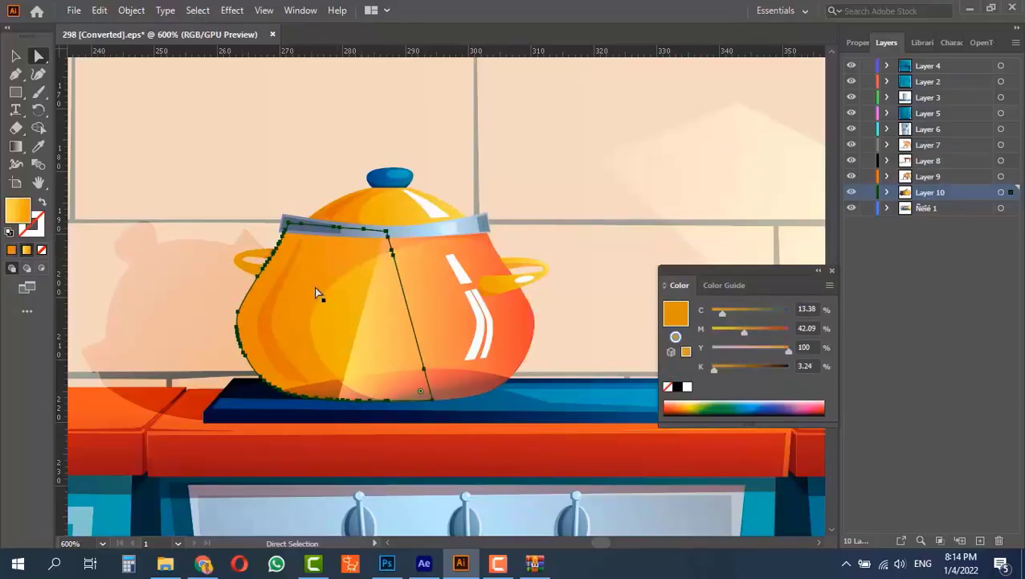
pyautogui.doubleClick(17, 210)
pyautogui.click(613, 138)
pyautogui.click(786, 135)
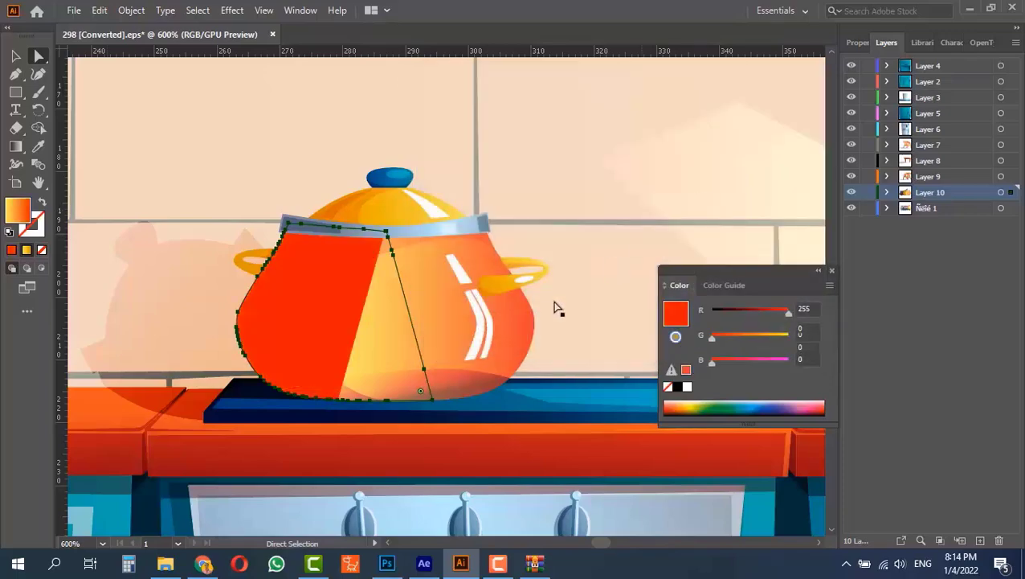
pyautogui.press('.')
# - Directly select the curved shading shape on the pot's body and recolour it bright red (C 0, M 92.08, Y 65.31, K 0)
pyautogui.click(374, 322)
pyautogui.click(374, 216)
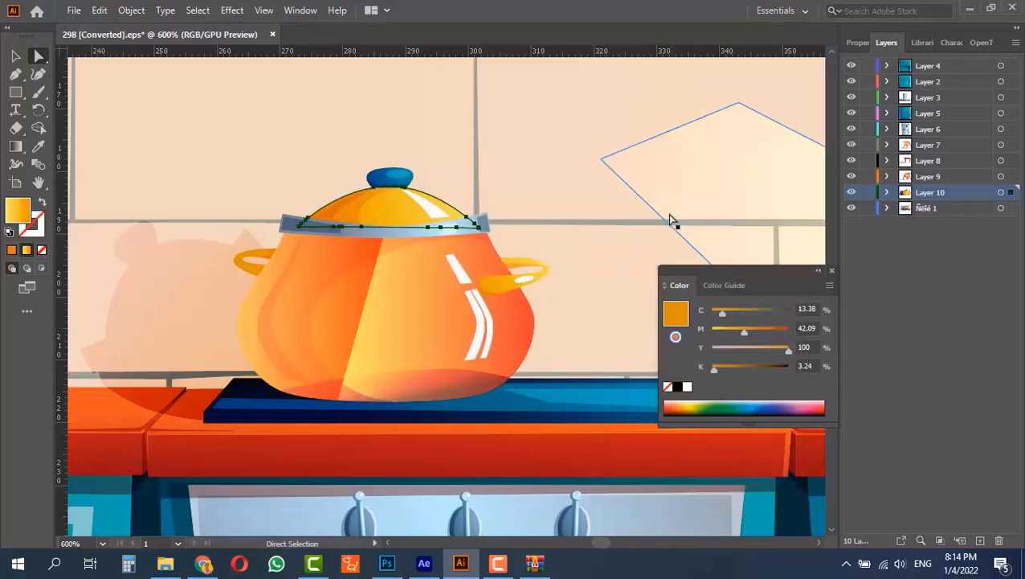
pyautogui.click(364, 368)
pyautogui.click(343, 281)
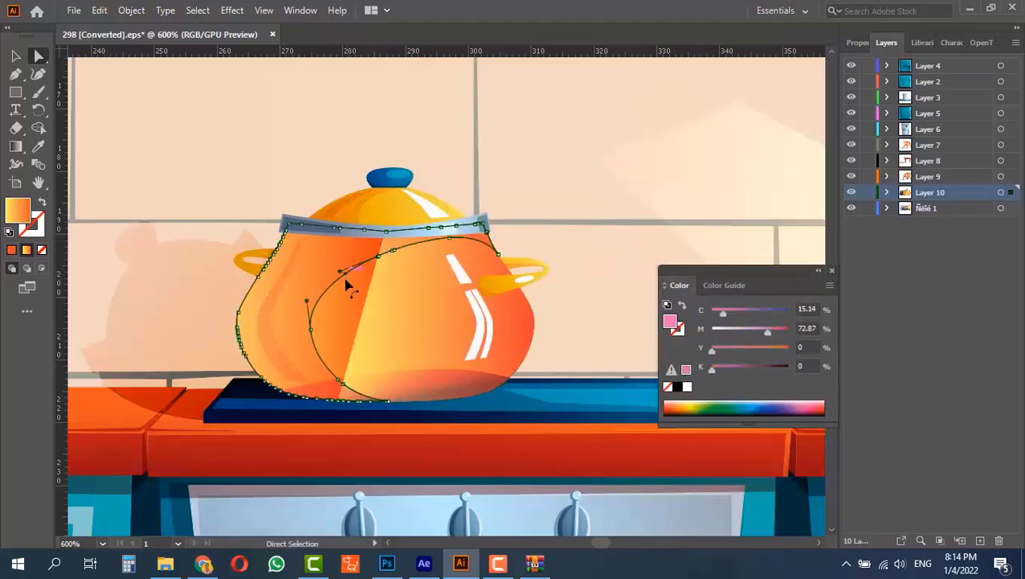
pyautogui.doubleClick(17, 210)
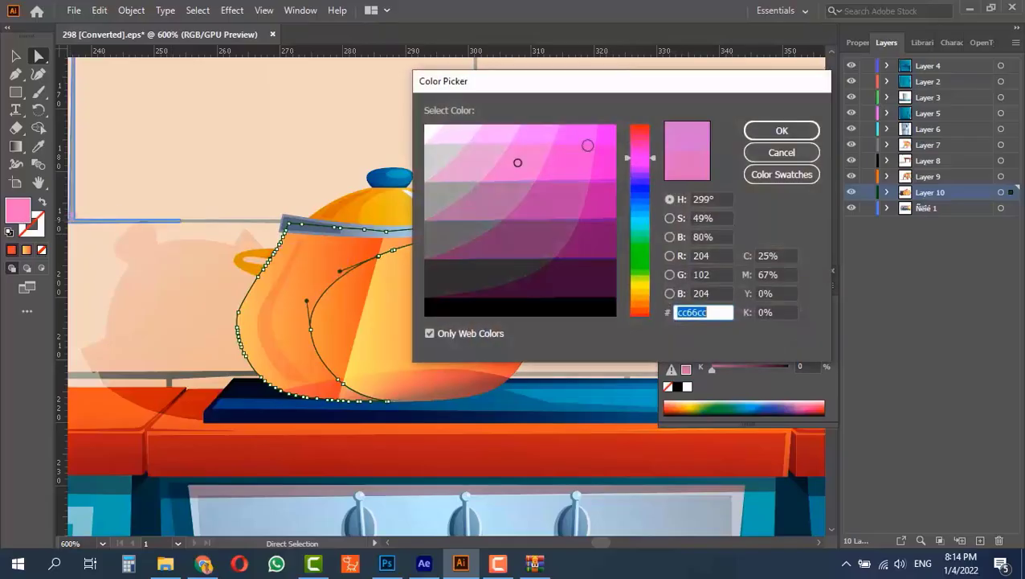
pyautogui.click(640, 140)
pyautogui.click(613, 138)
pyautogui.click(782, 130)
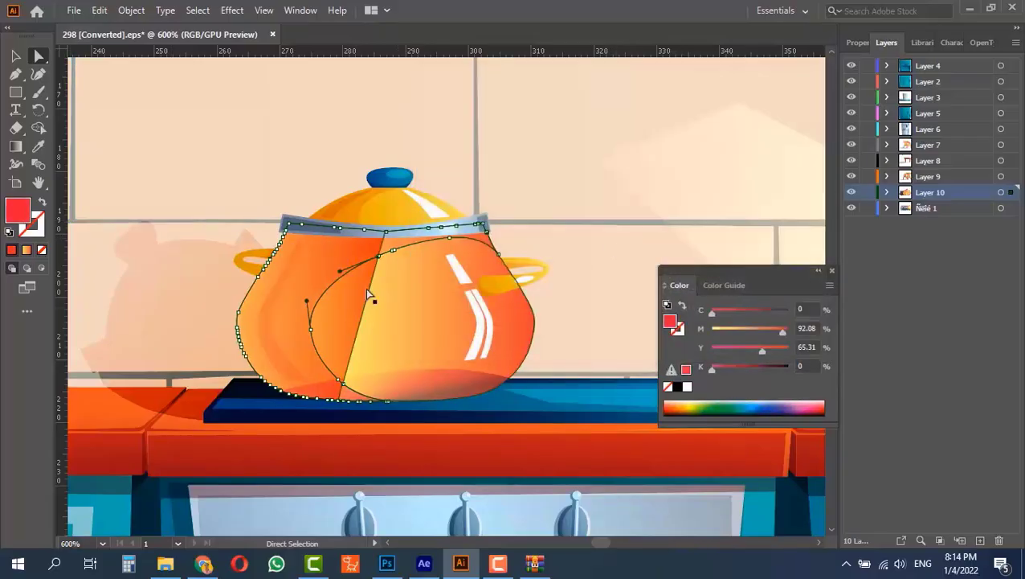
# - Directly select the pot's left-hand handle and set its gradient's starting stop to blue (C 85.1, M 0, Y 34.51, K 0)
pyautogui.click(291, 304)
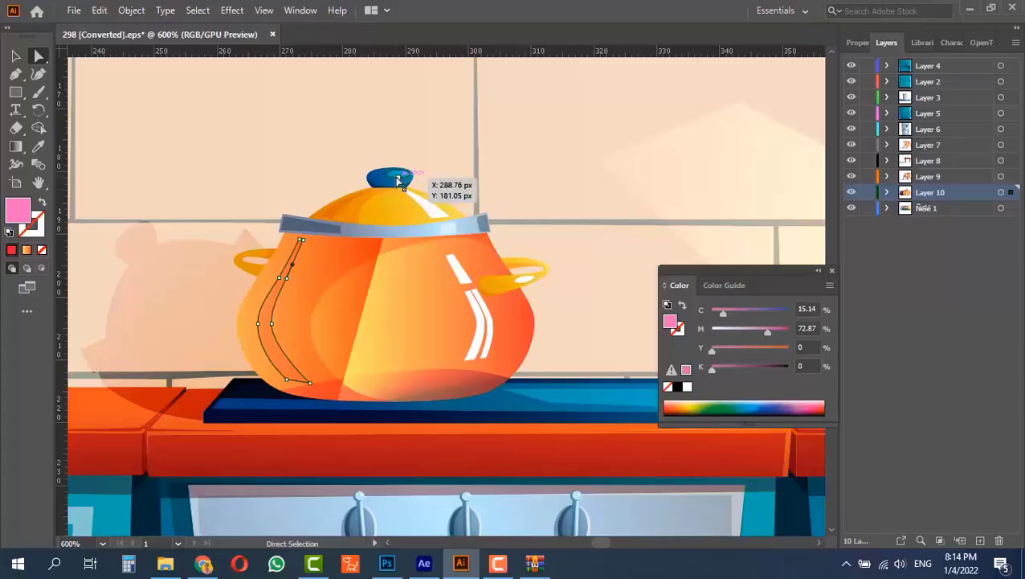
pyautogui.click(398, 180)
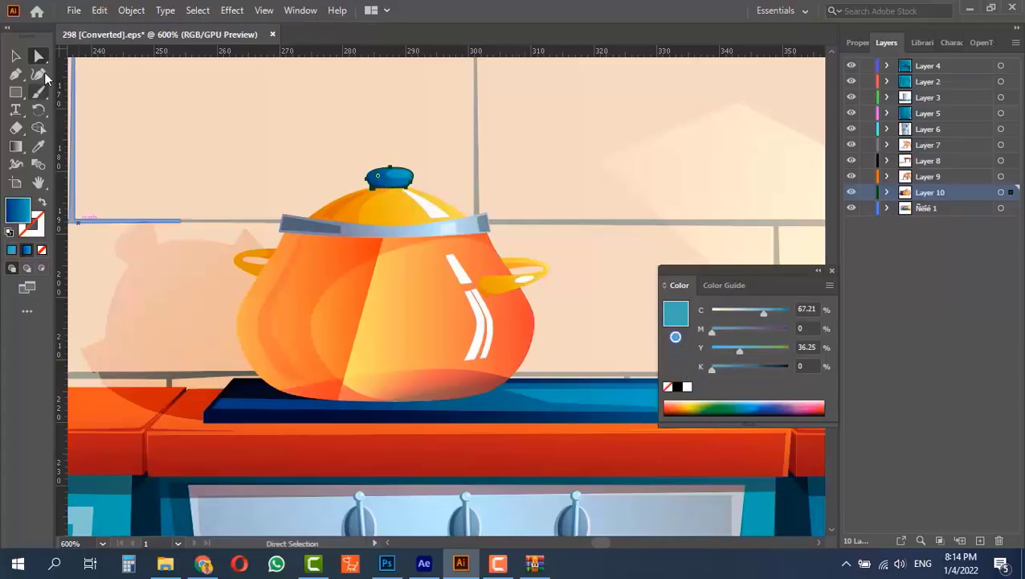
pyautogui.click(256, 260)
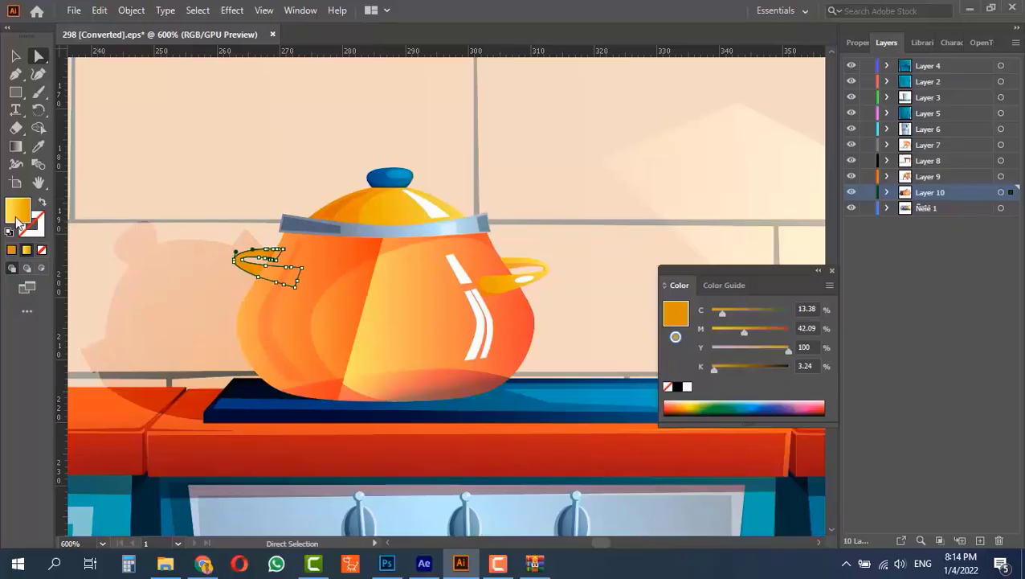
pyautogui.click(16, 146)
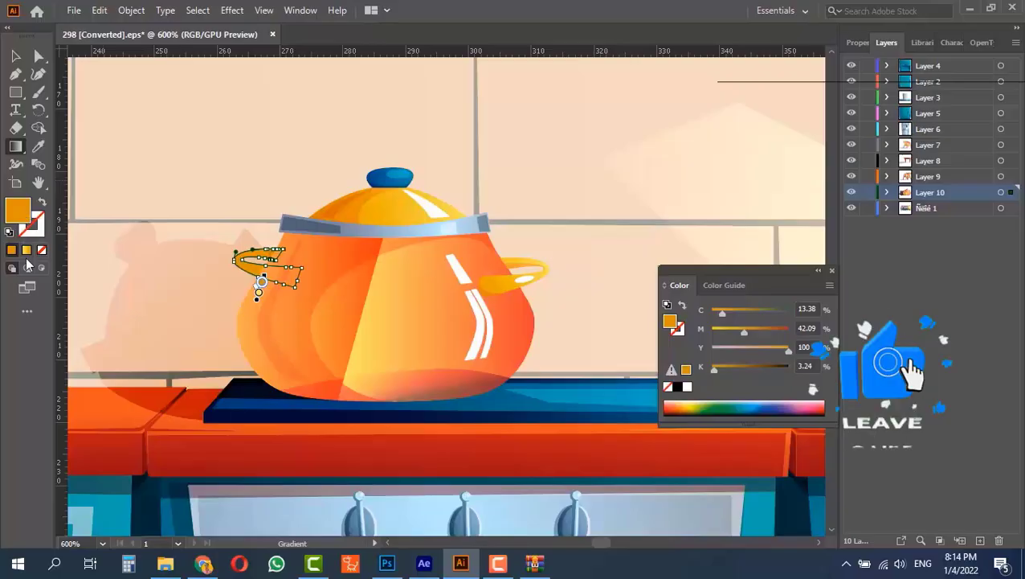
pyautogui.doubleClick(18, 210)
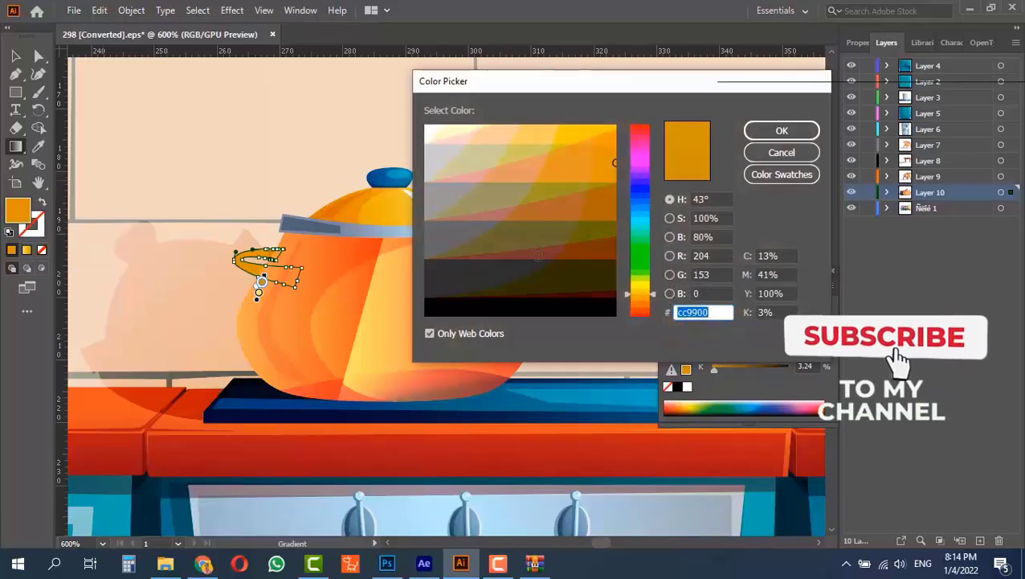
pyautogui.click(781, 130)
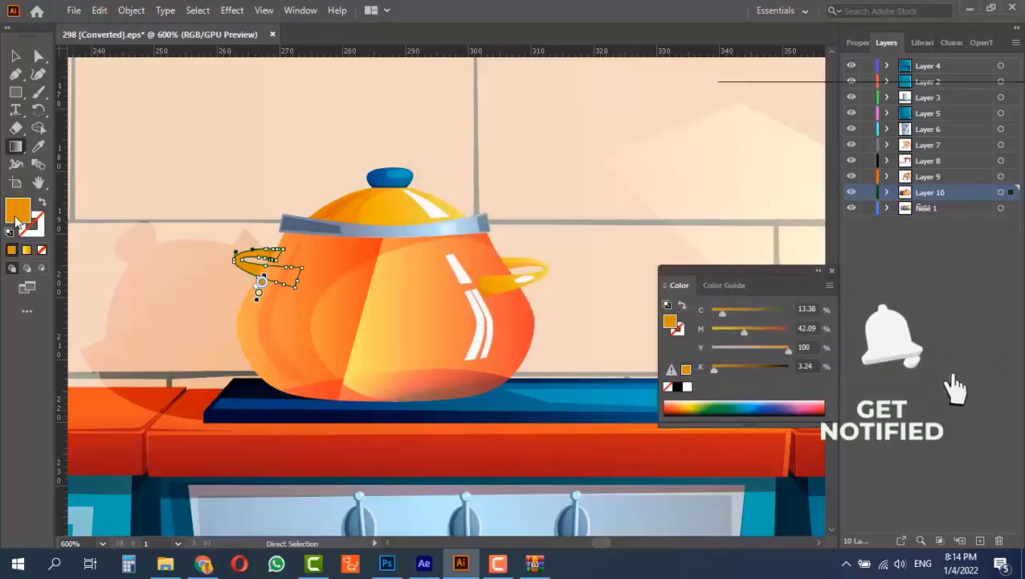
pyautogui.click(27, 249)
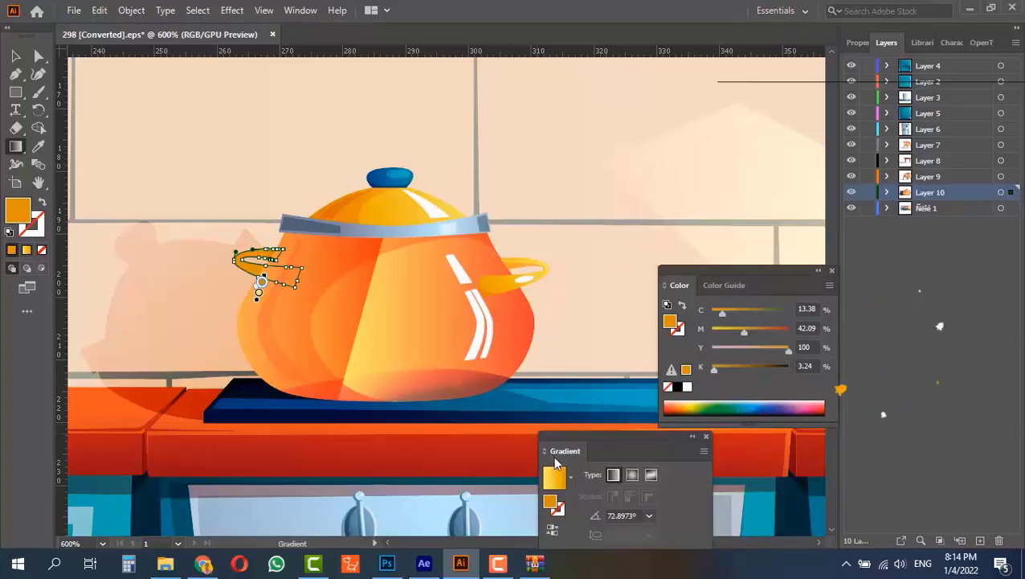
pyautogui.moveTo(603, 437); pyautogui.dragTo(527, 204)
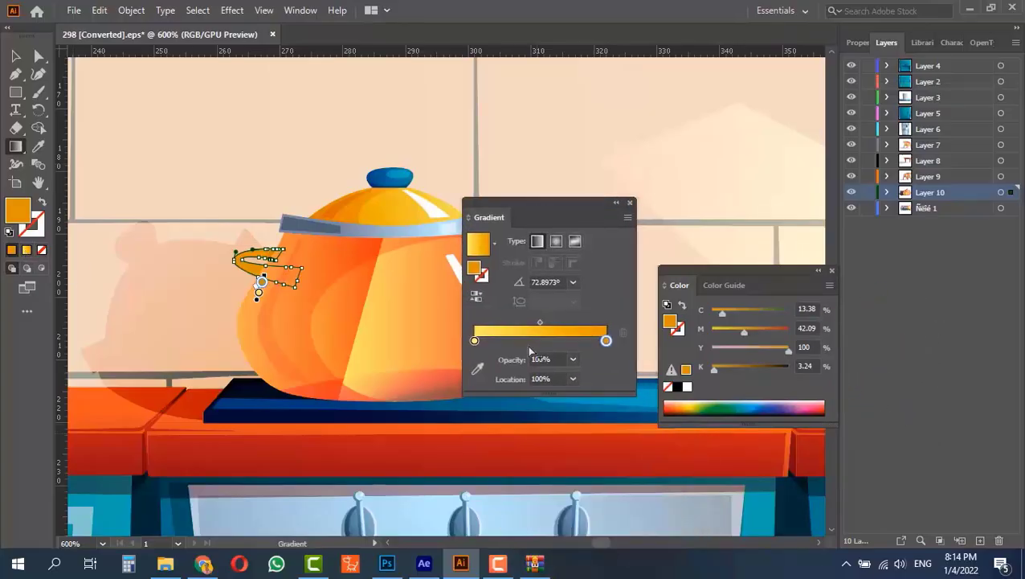
pyautogui.click(474, 341)
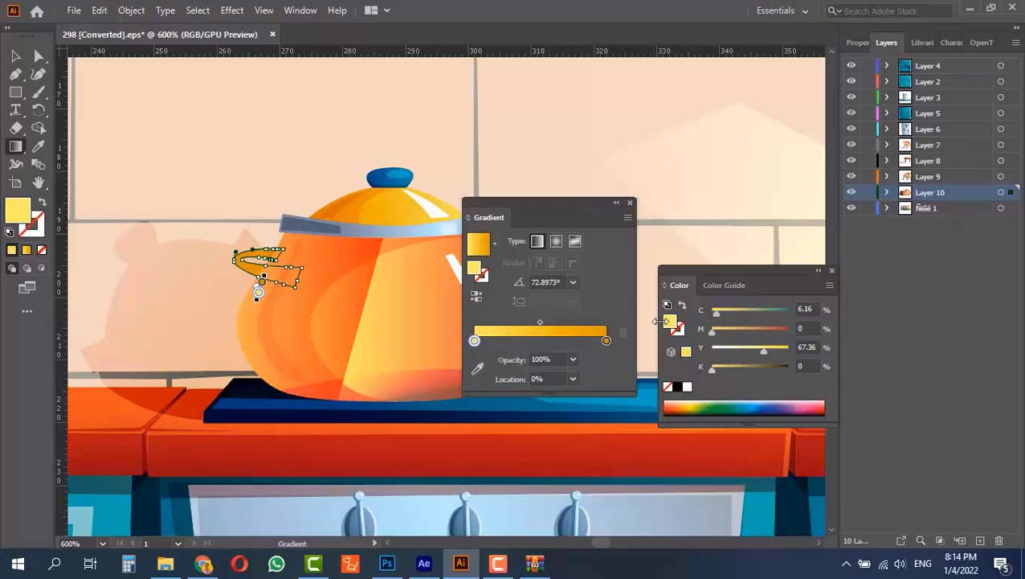
pyautogui.click(749, 406)
pyautogui.click(771, 402)
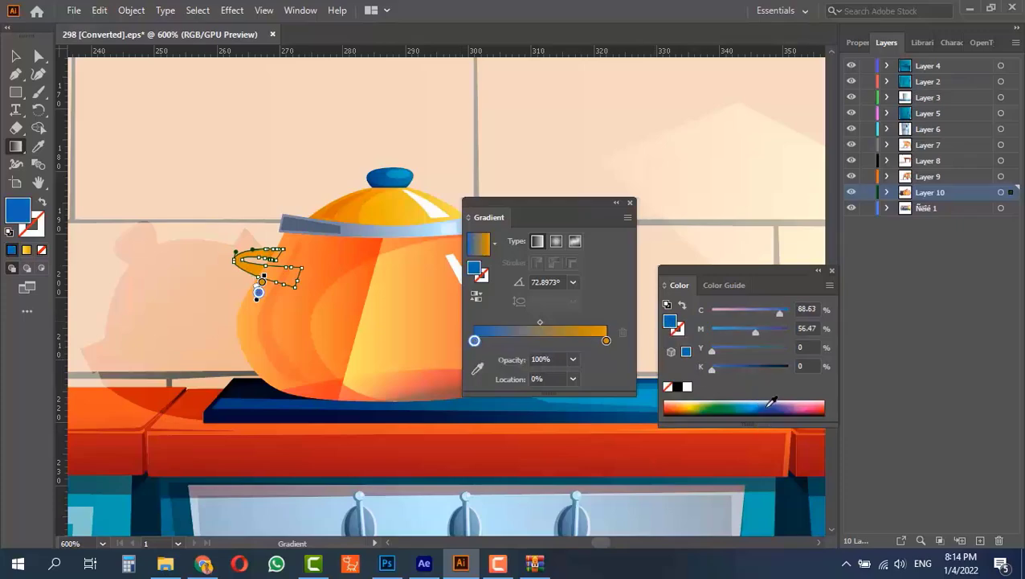
pyautogui.click(744, 406)
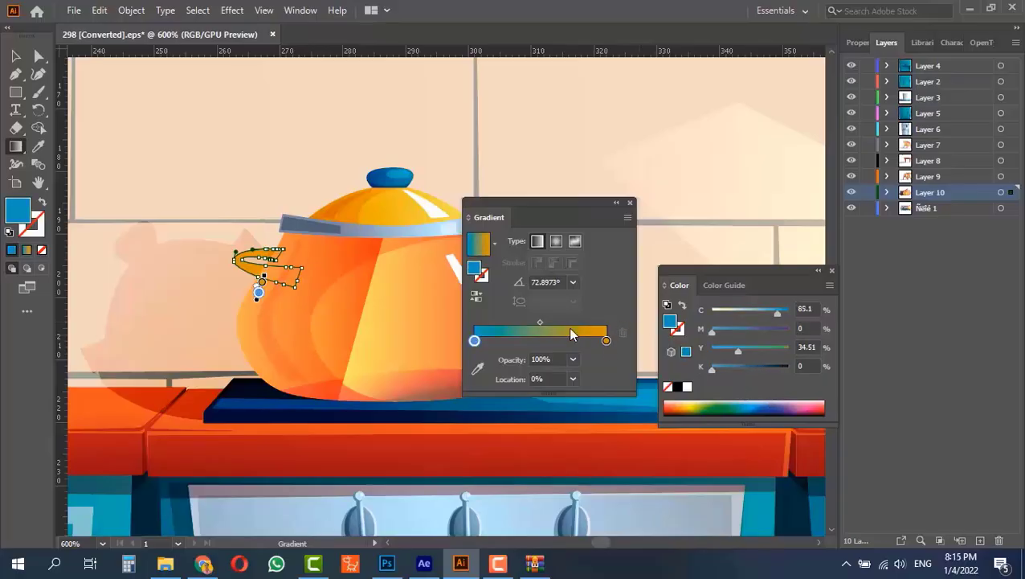
# - Set the end stop of the handle's gradient to red (C 16.47, M 100, Y 100, K 8.24)
pyautogui.click(606, 340)
pyautogui.click(774, 404)
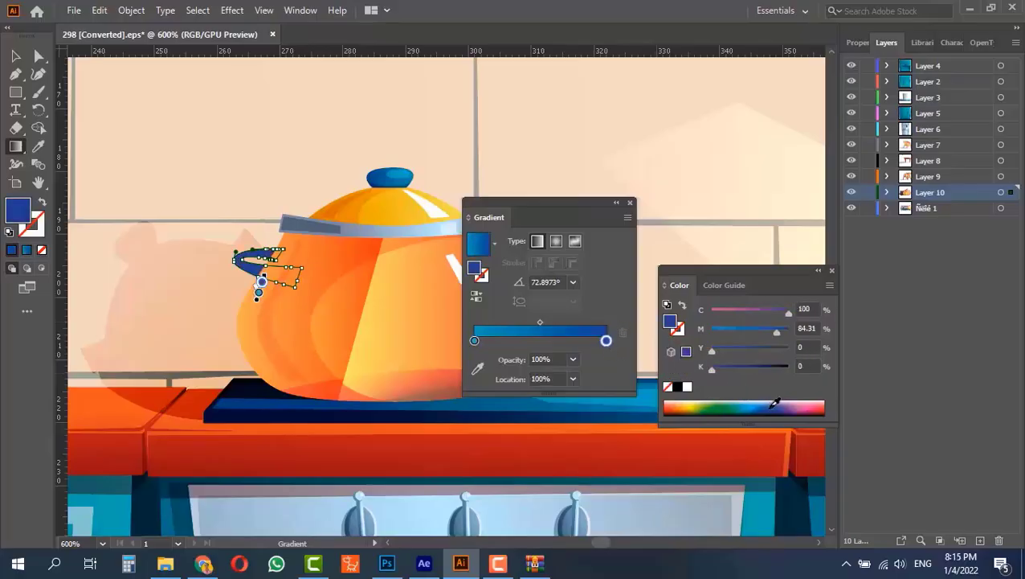
pyautogui.click(673, 407)
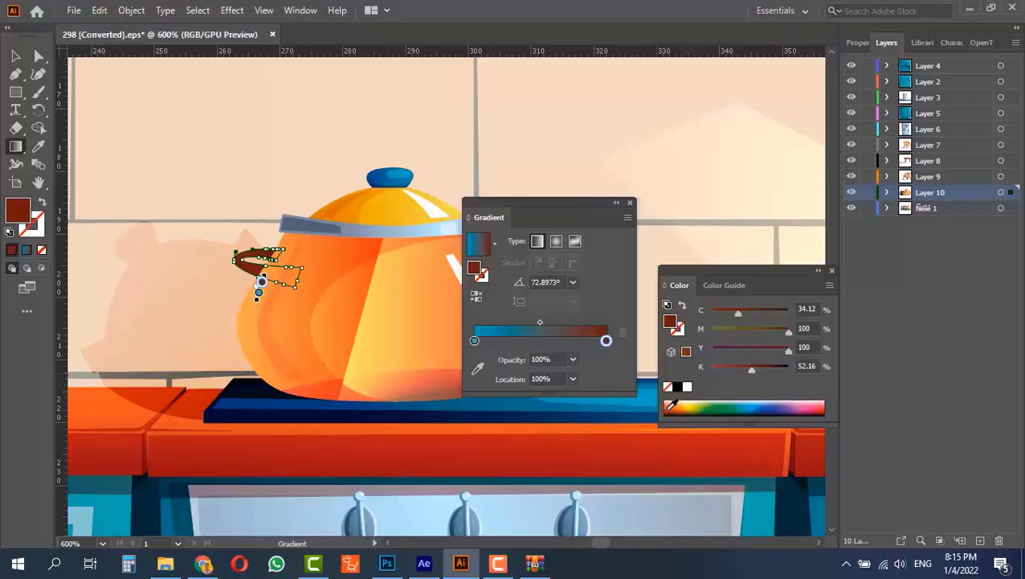
pyautogui.click(672, 404)
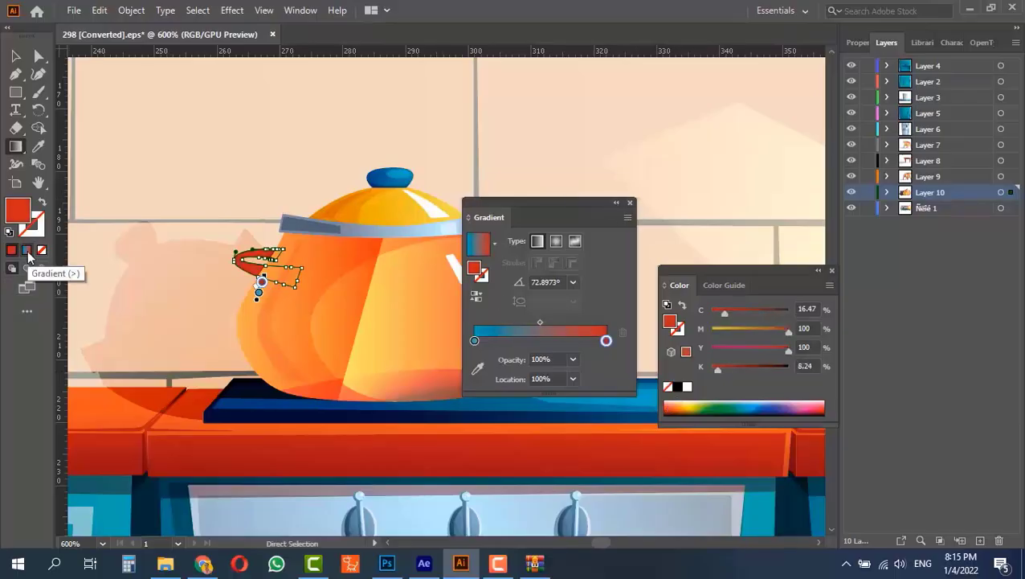
pyautogui.click(631, 204)
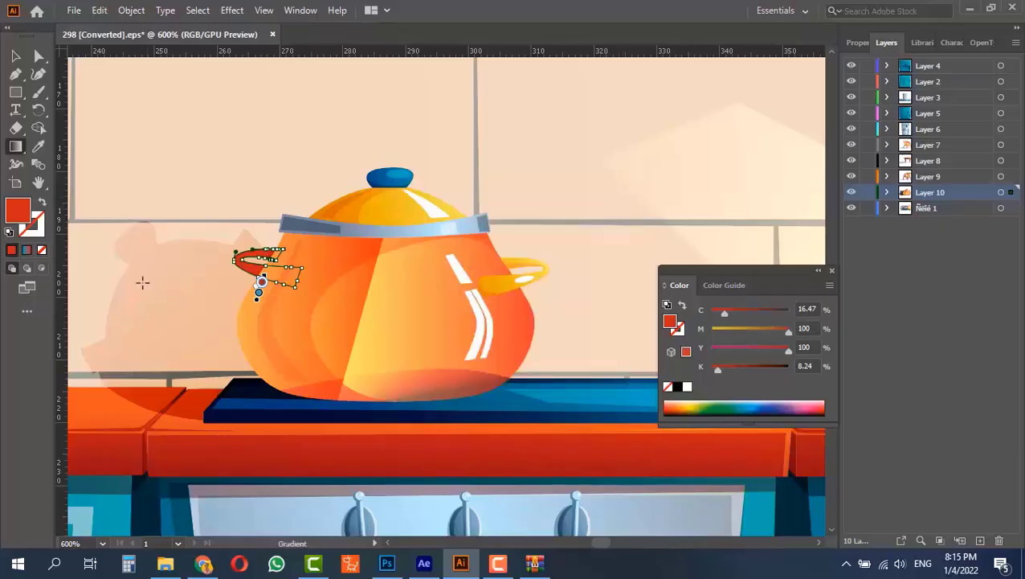
pyautogui.click(29, 251)
pyautogui.click(631, 203)
# - Directly select the pot's lid and set its gradient's starting stop to orange (C 0, M 58.04, Y 91.76, K 0)
pyautogui.press('a')
pyautogui.click(394, 216)
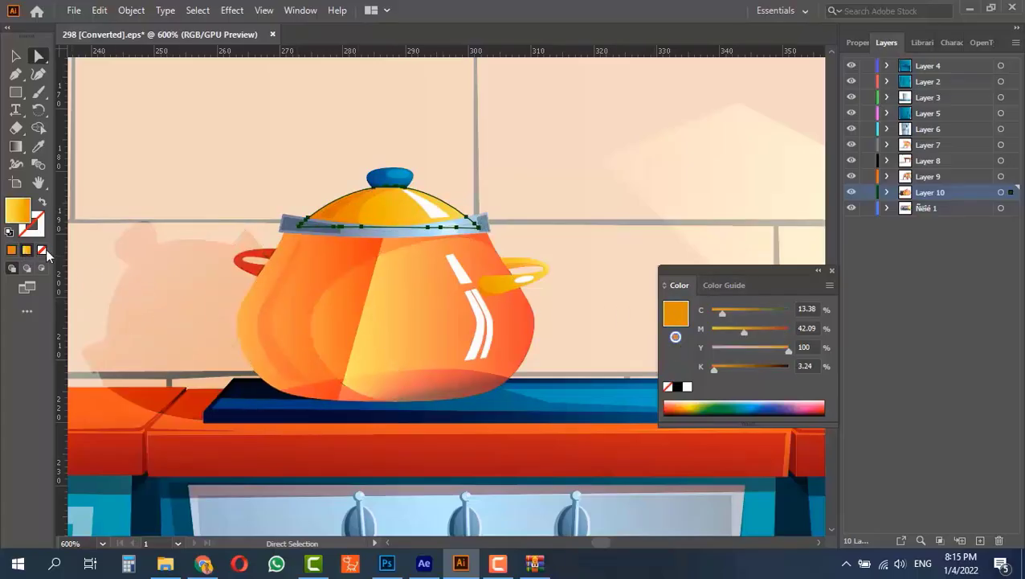
pyautogui.click(10, 251)
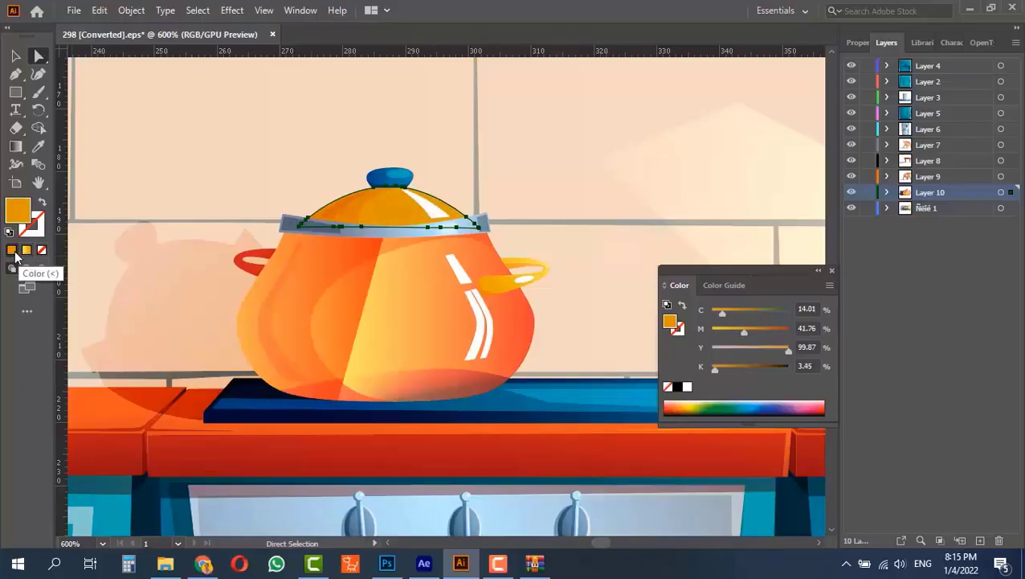
pyautogui.click(26, 251)
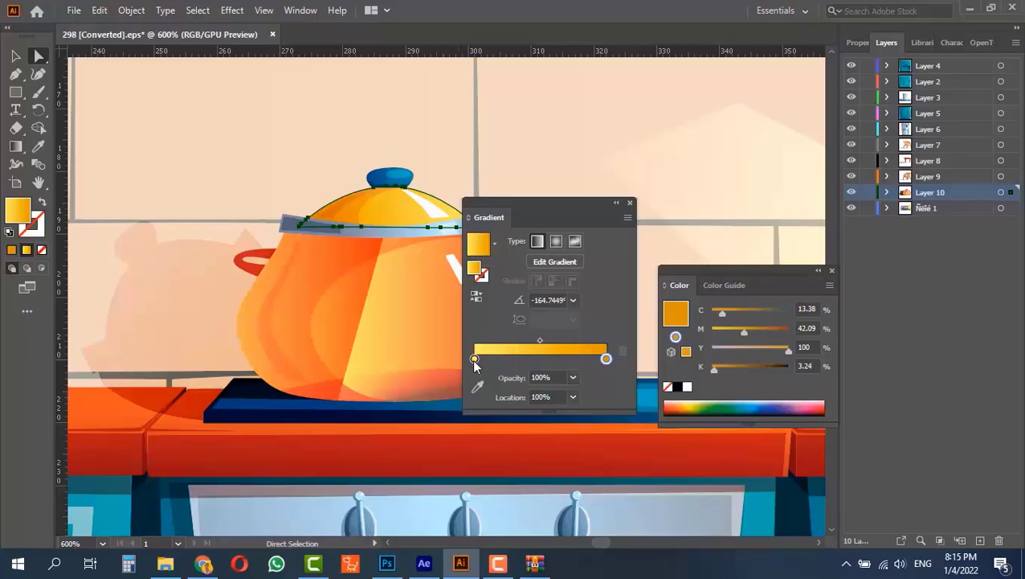
pyautogui.click(474, 358)
pyautogui.doubleClick(474, 359)
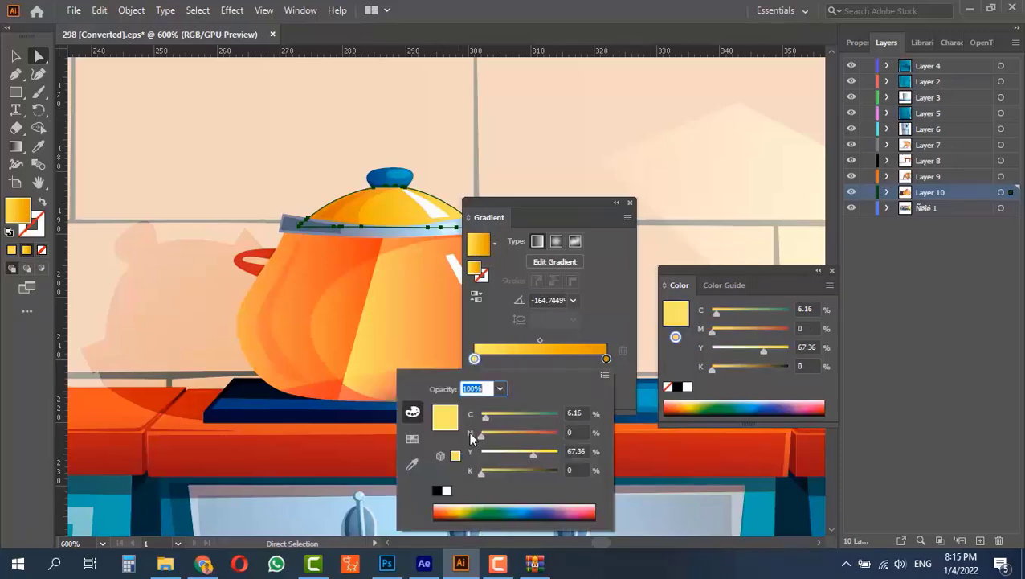
pyautogui.click(450, 508)
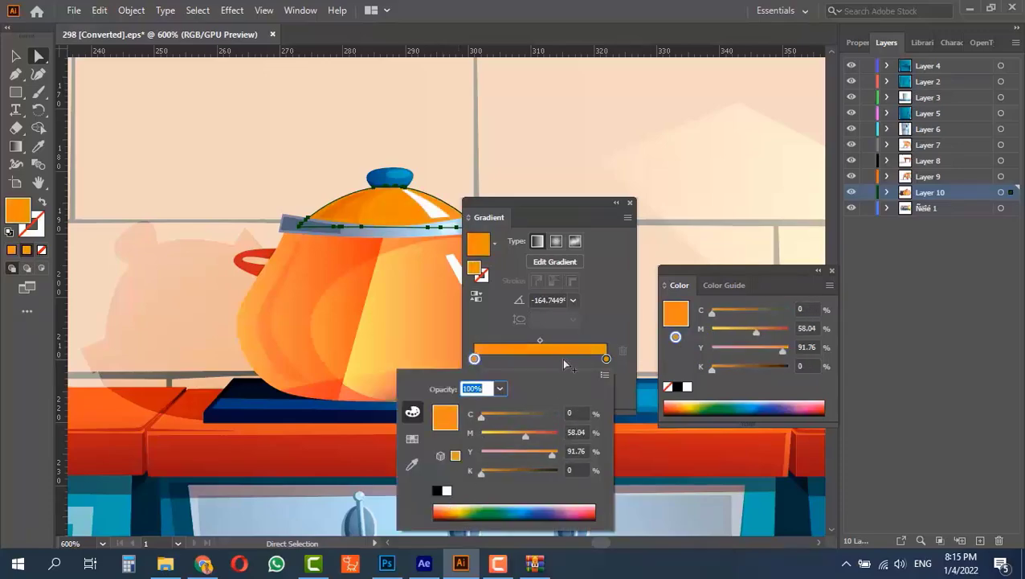
# - Set the end stop of the lid's gradient to blue (C 85.49, M 0, Y 29.41, K 0) and close the gradient settings
pyautogui.click(605, 357)
pyautogui.doubleClick(605, 357)
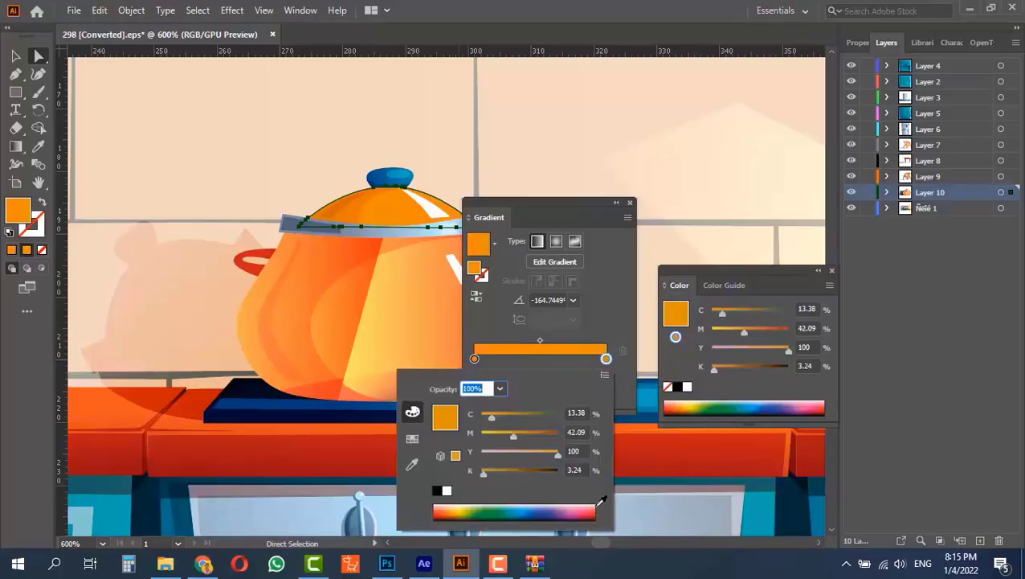
pyautogui.moveTo(498, 507); pyautogui.dragTo(519, 506)
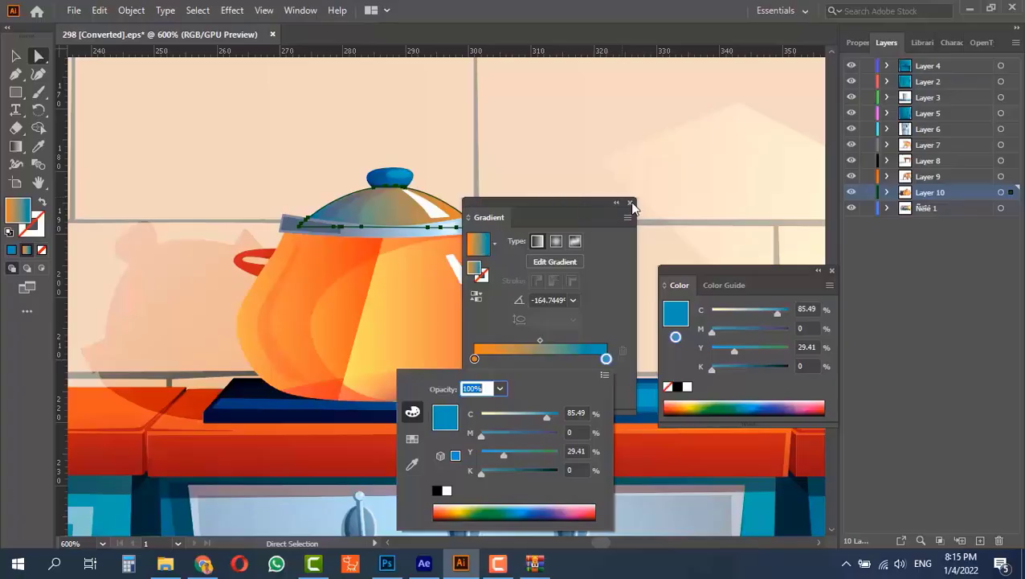
pyautogui.click(630, 202)
pyautogui.click(630, 202)
# - Examine the recoloured pot within the whole kitchen scene, together with the surrounding cooktop, microwave, oven and cabinets
pyautogui.press('v')
pyautogui.hotkey('ctrl', '-')
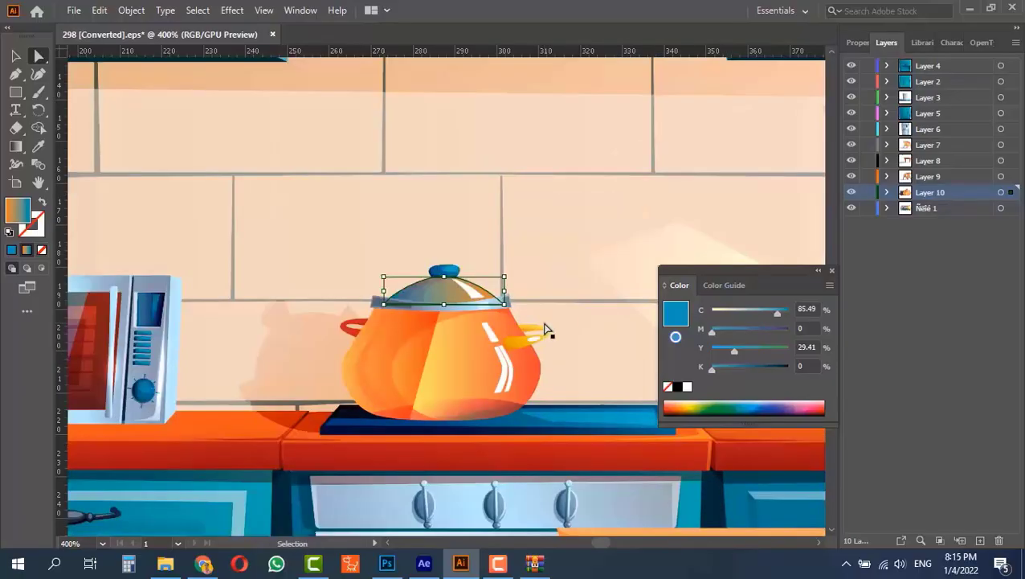
pyautogui.hotkey('ctrl', '-')
pyautogui.hotkey('ctrl', '-')
pyautogui.hotkey('ctrl', '-')
pyautogui.hotkey('ctrl', '-')
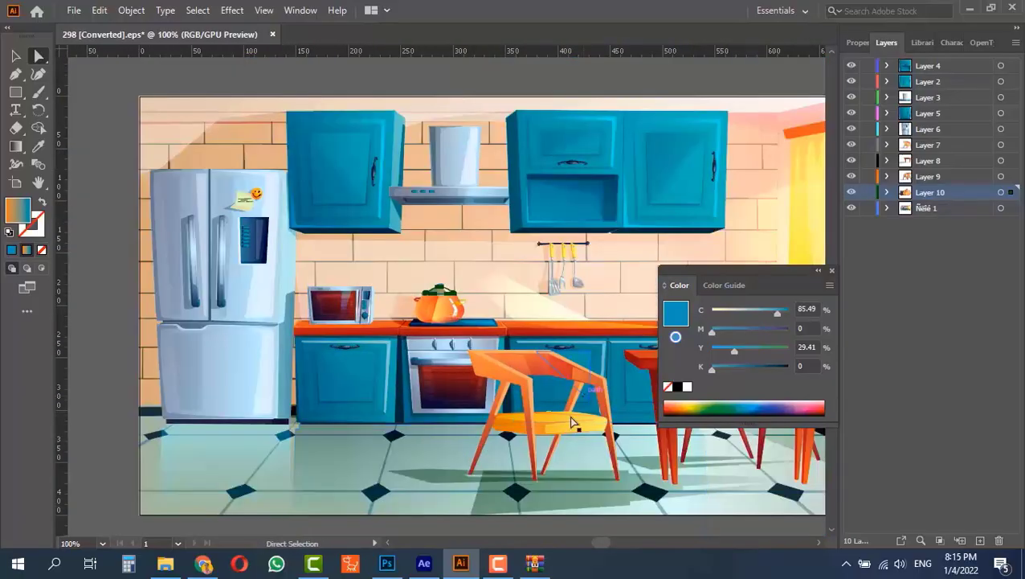
pyautogui.moveTo(680, 348); pyautogui.dragTo(555, 367)
pyautogui.moveTo(445, 139); pyautogui.dragTo(566, 503)
pyautogui.hotkey('ctrl', '+')
pyautogui.hotkey('ctrl', '+')
pyautogui.hotkey('ctrl', '+')
pyautogui.hotkey('ctrl', '-')
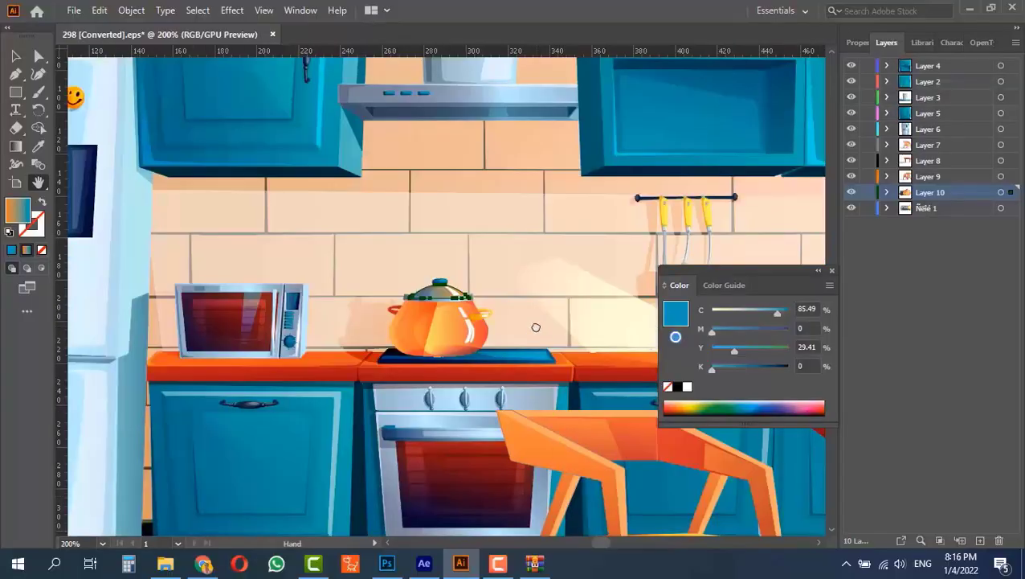
pyautogui.moveTo(536, 327); pyautogui.dragTo(484, 376)
pyautogui.moveTo(439, 494); pyautogui.dragTo(440, 396)
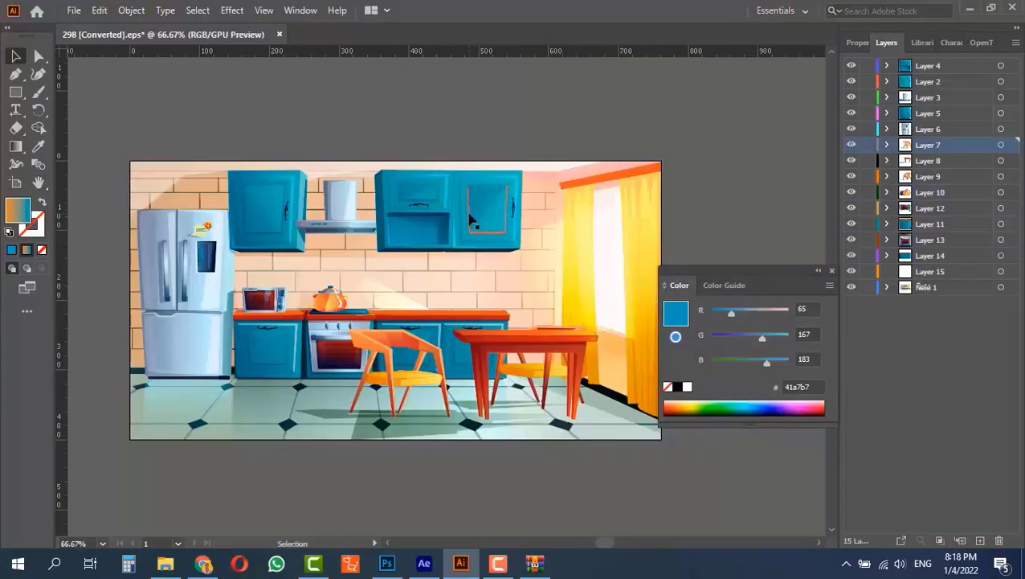
# - Select the cabinets, range hood, fridge, microwave, oven, pot, table and chair in turn to check that each has its own layer
pyautogui.click(470, 217)
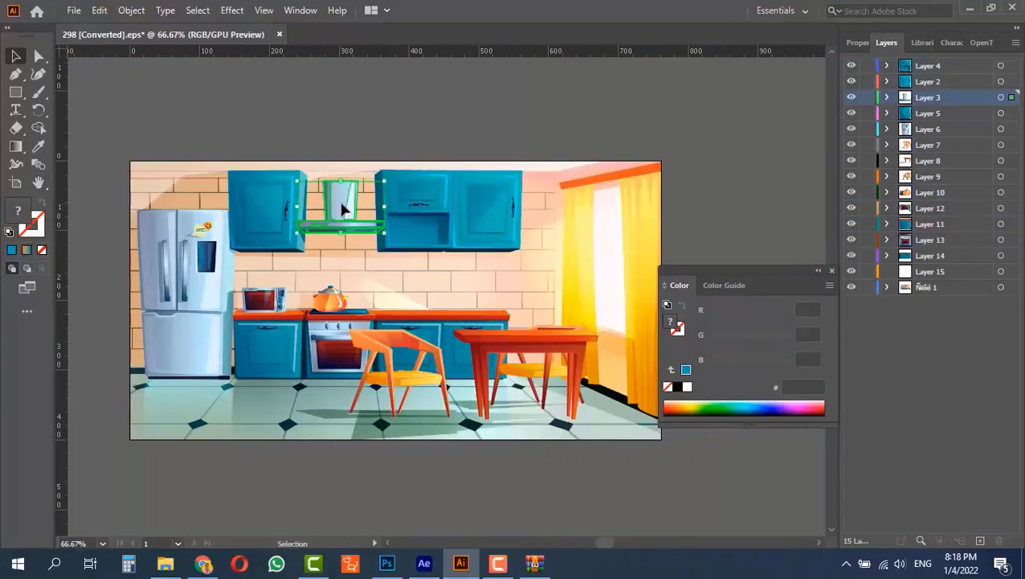
pyautogui.click(241, 218)
pyautogui.click(197, 229)
pyautogui.click(260, 300)
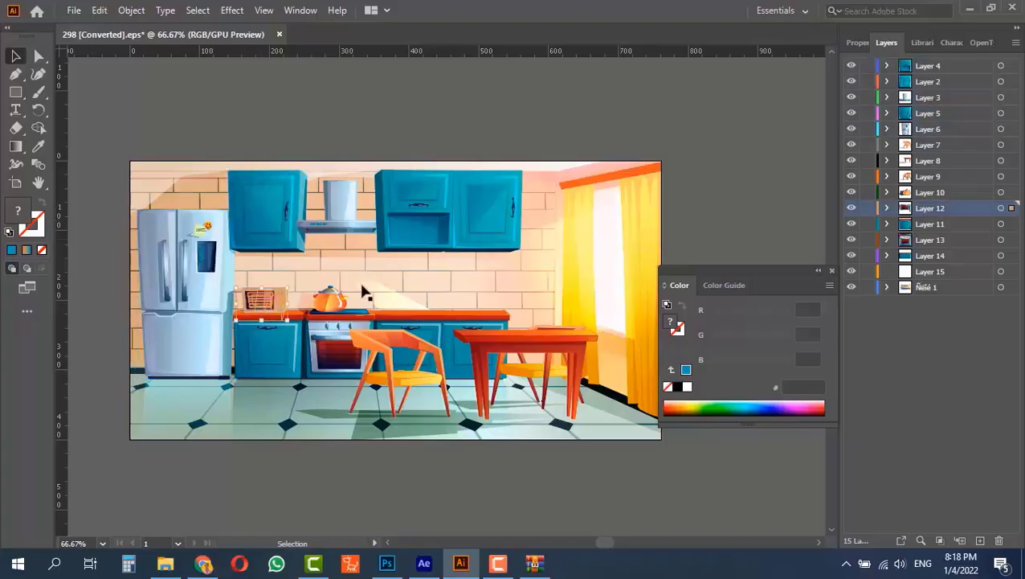
pyautogui.click(268, 359)
pyautogui.click(328, 345)
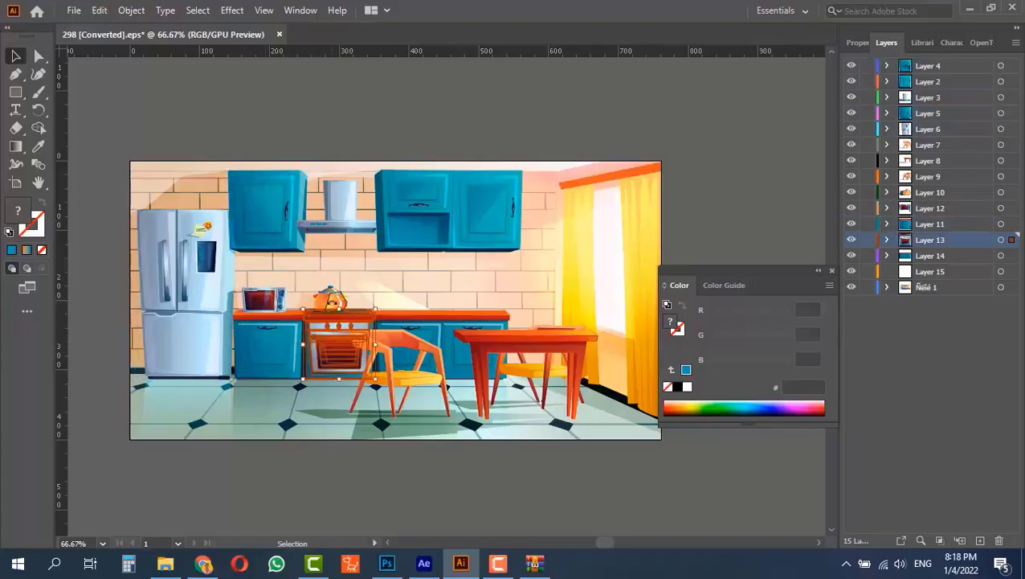
pyautogui.click(331, 301)
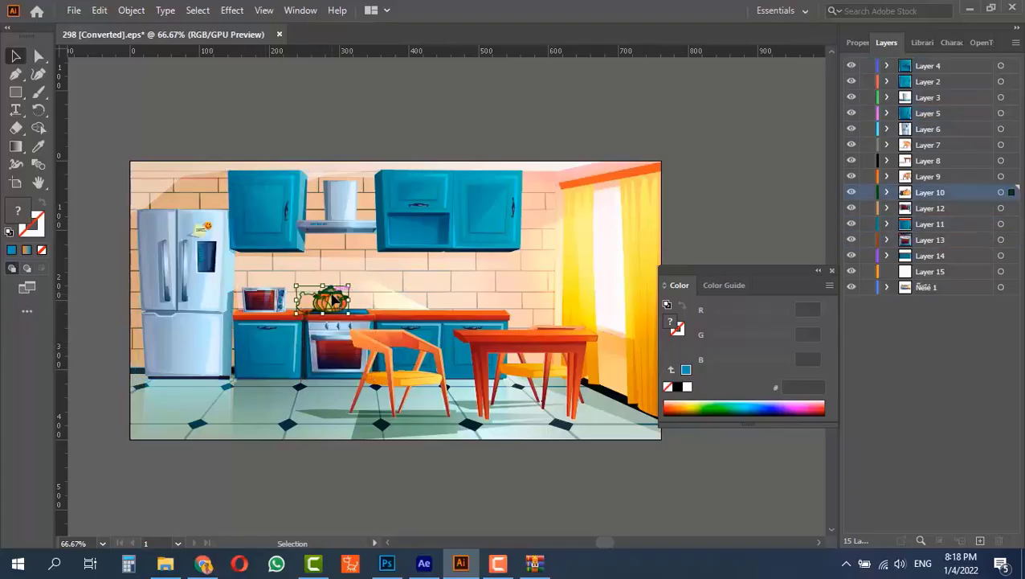
pyautogui.click(391, 324)
pyautogui.click(554, 338)
pyautogui.click(530, 373)
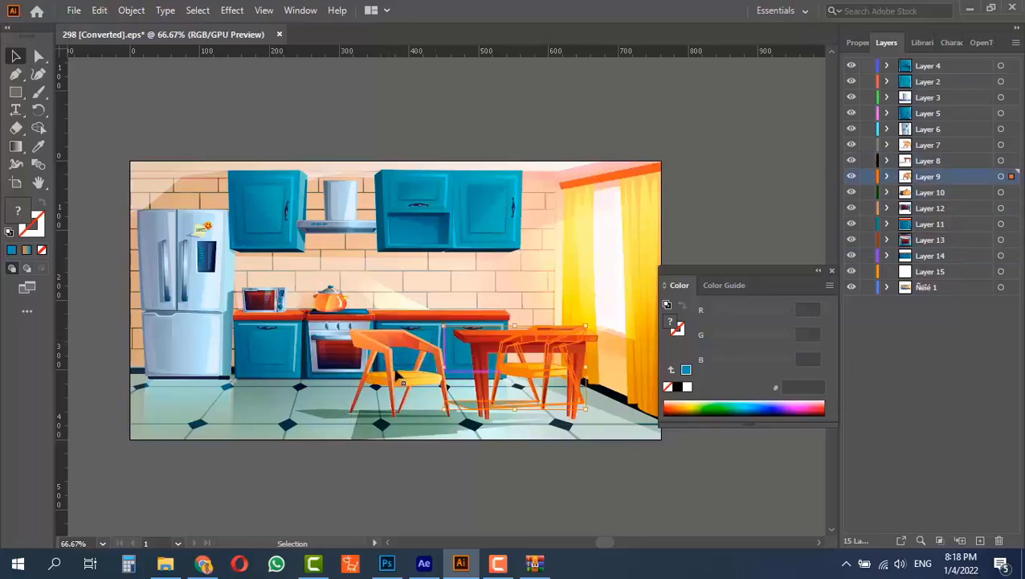
# - Select the front chair and the room background in turn to check their layers, then clear the selection
pyautogui.click(396, 373)
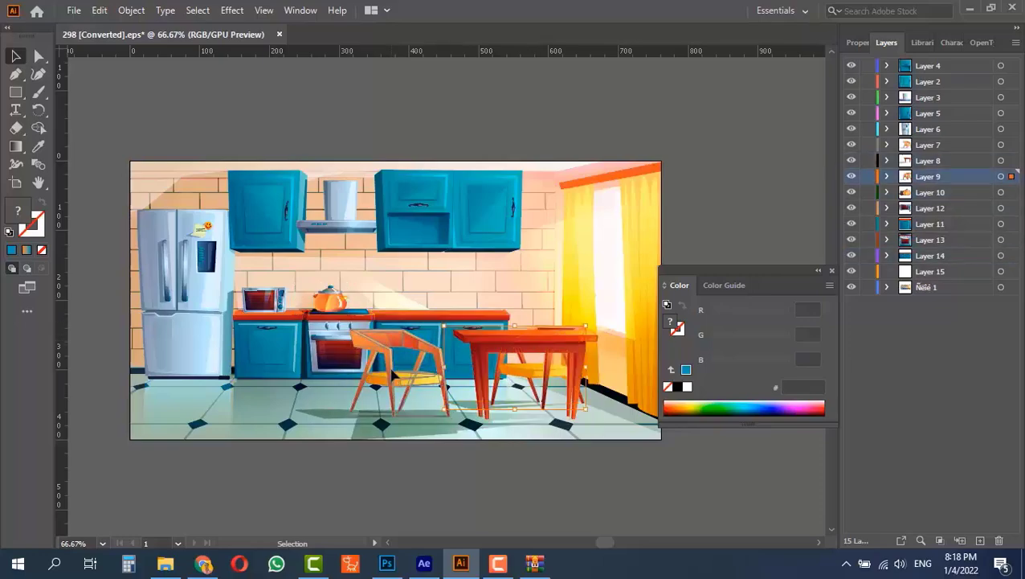
pyautogui.click(544, 196)
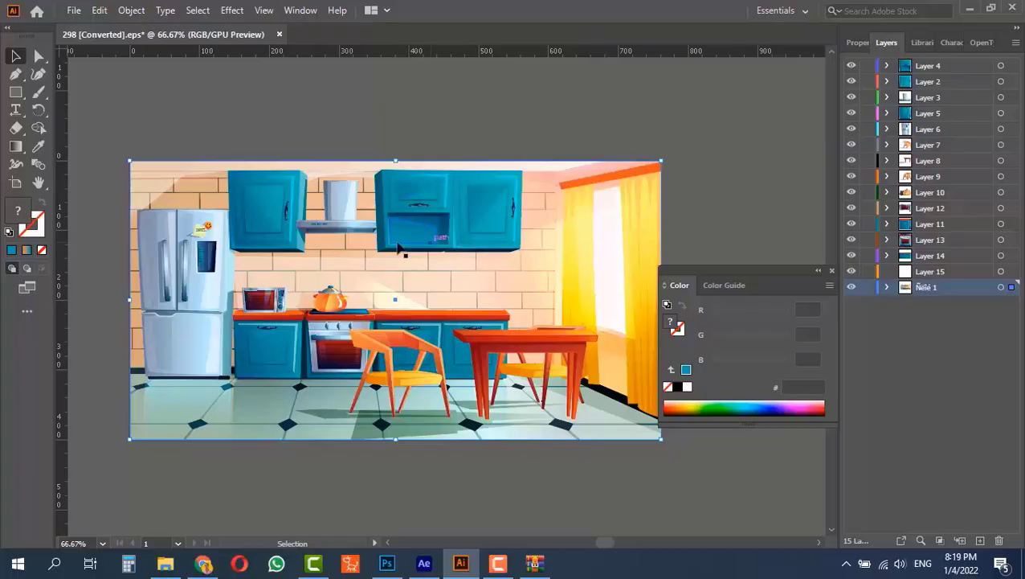
pyautogui.click(310, 127)
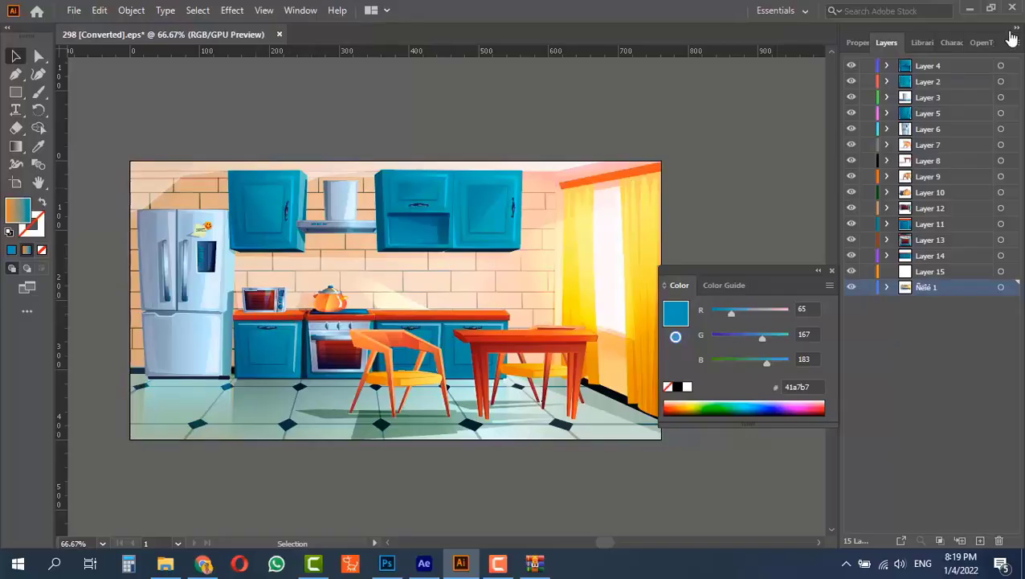
# - Select the fridge to find its layer and rename that layer as refrigrator
pyautogui.click(193, 253)
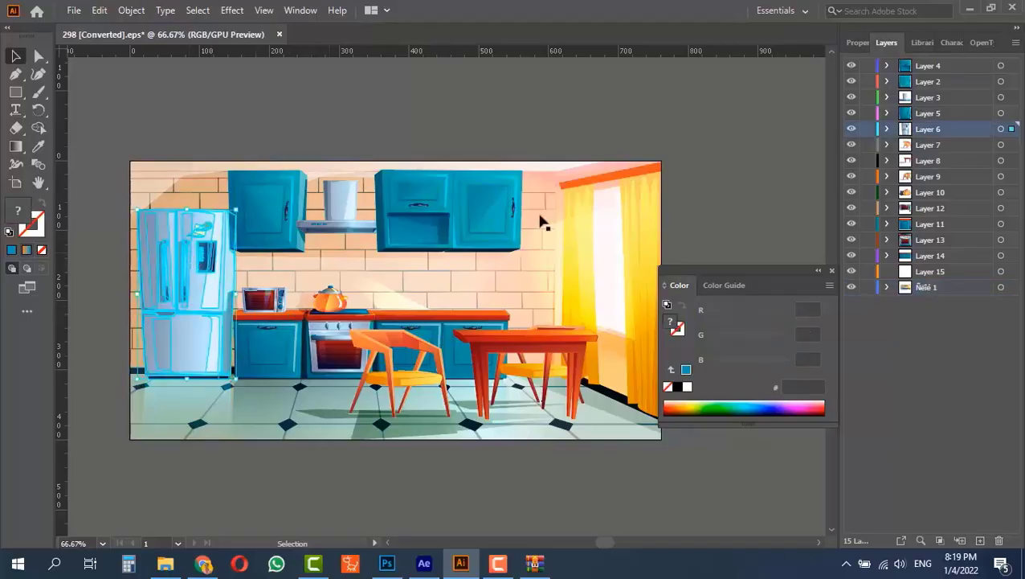
pyautogui.doubleClick(926, 131)
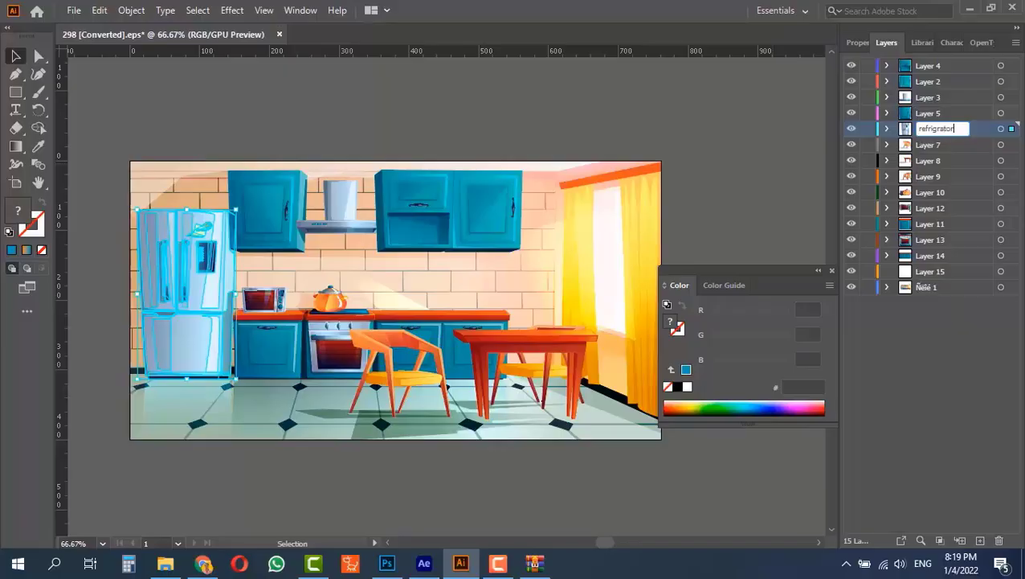
pyautogui.write('refrigrator')
pyautogui.press('Return')
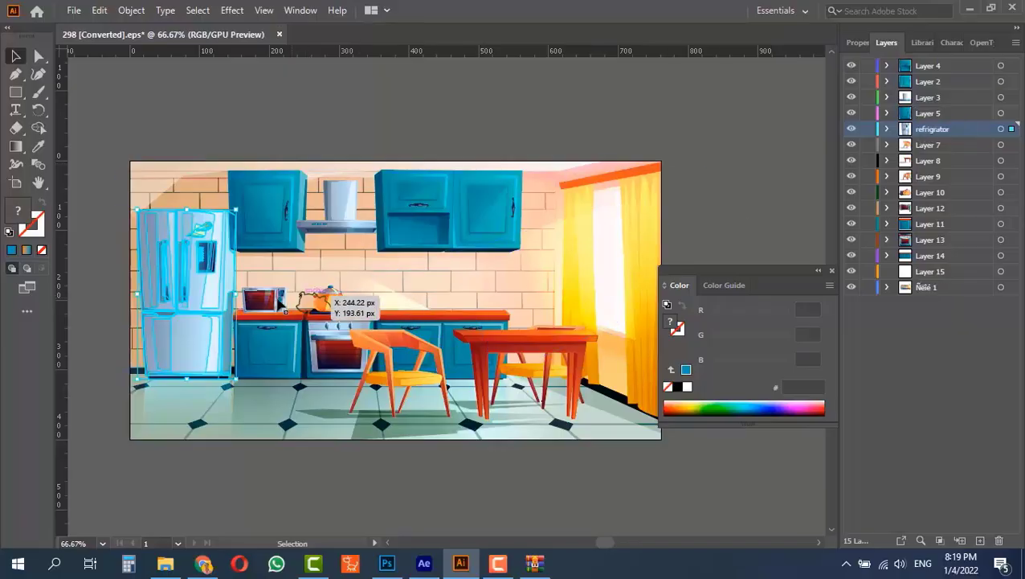
# - Rename the pot's layer as tea pot and the microwave oven's layer as microwave
pyautogui.click(331, 299)
pyautogui.doubleClick(924, 192)
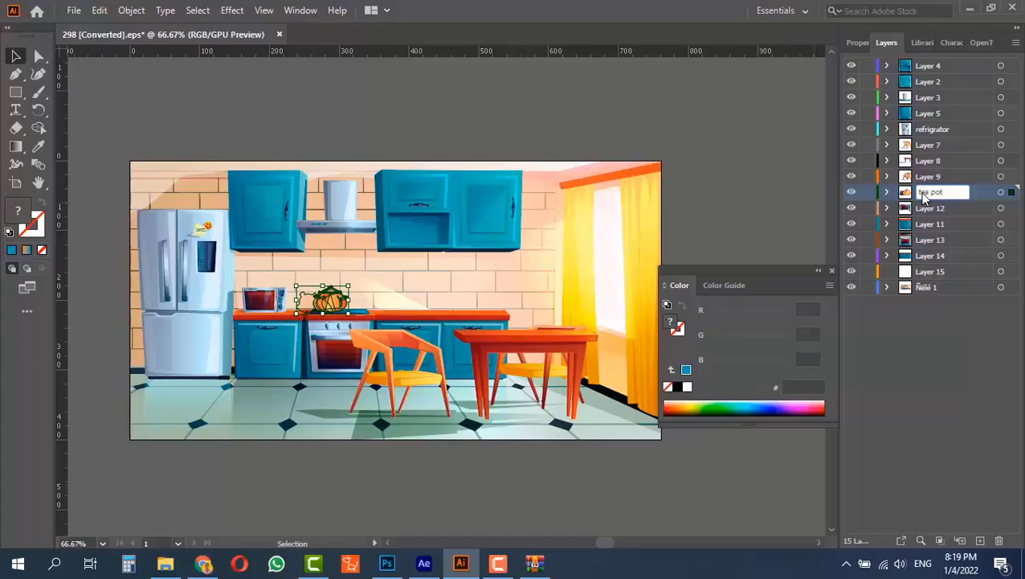
pyautogui.write('tea pot')
pyautogui.press('Return')
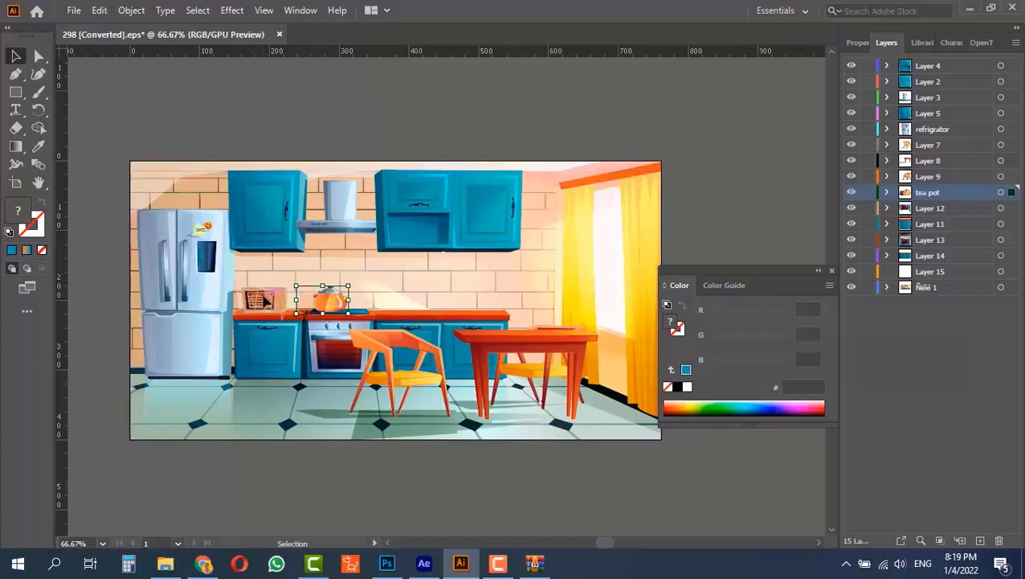
pyautogui.click(265, 300)
pyautogui.doubleClick(926, 208)
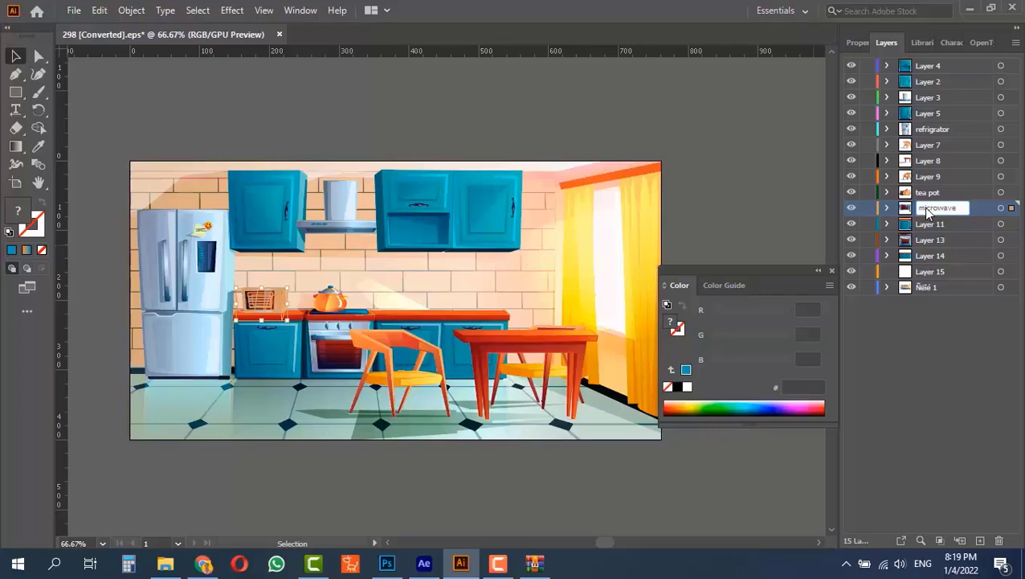
pyautogui.write('microwave')
pyautogui.press('Return')
# - Rename the front chair's layer as chair 1 and the layer of the chair behind the table as chair 2
pyautogui.click(402, 393)
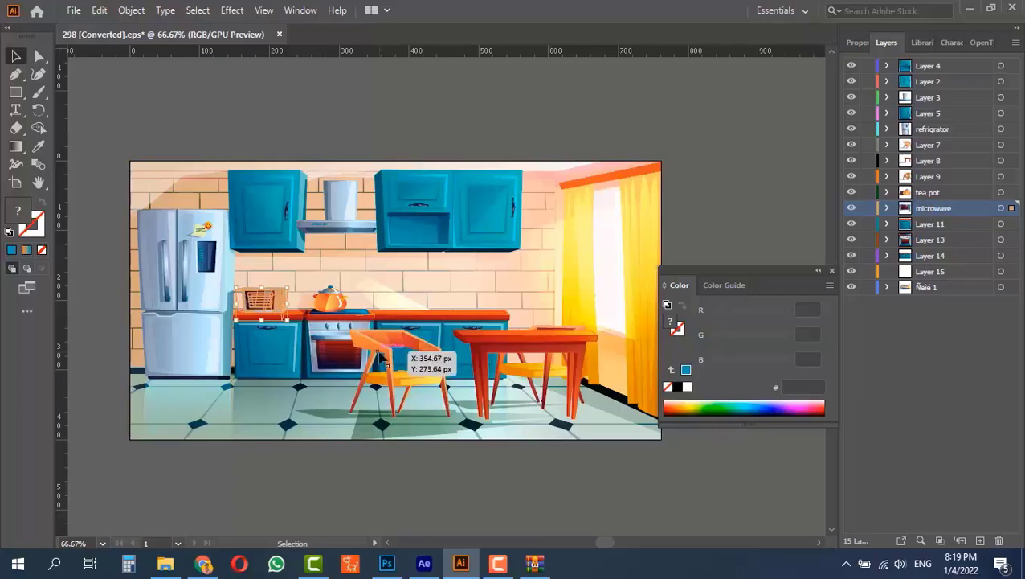
pyautogui.doubleClick(931, 145)
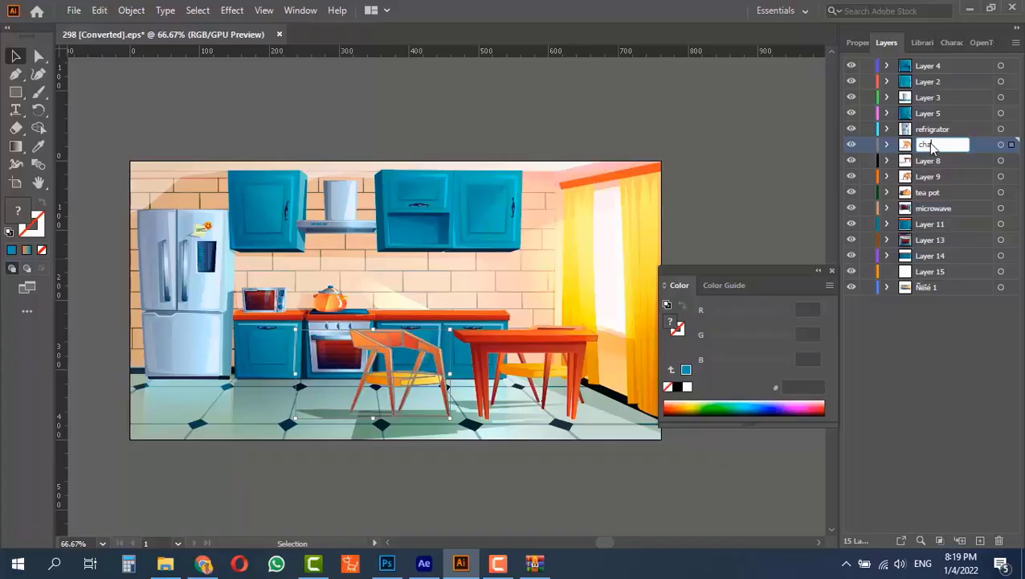
pyautogui.write('chair 1')
pyautogui.press('Return')
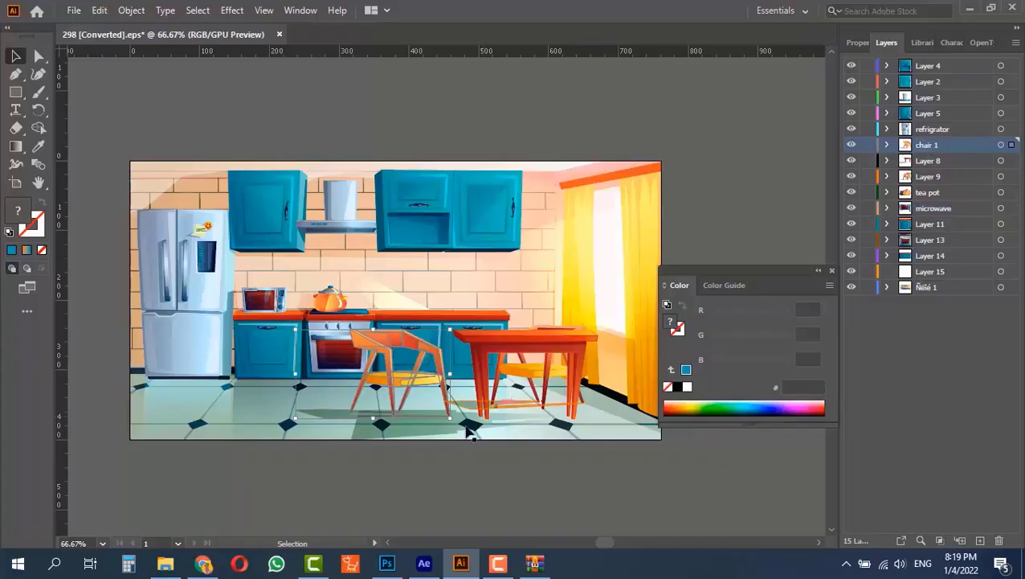
pyautogui.click(526, 368)
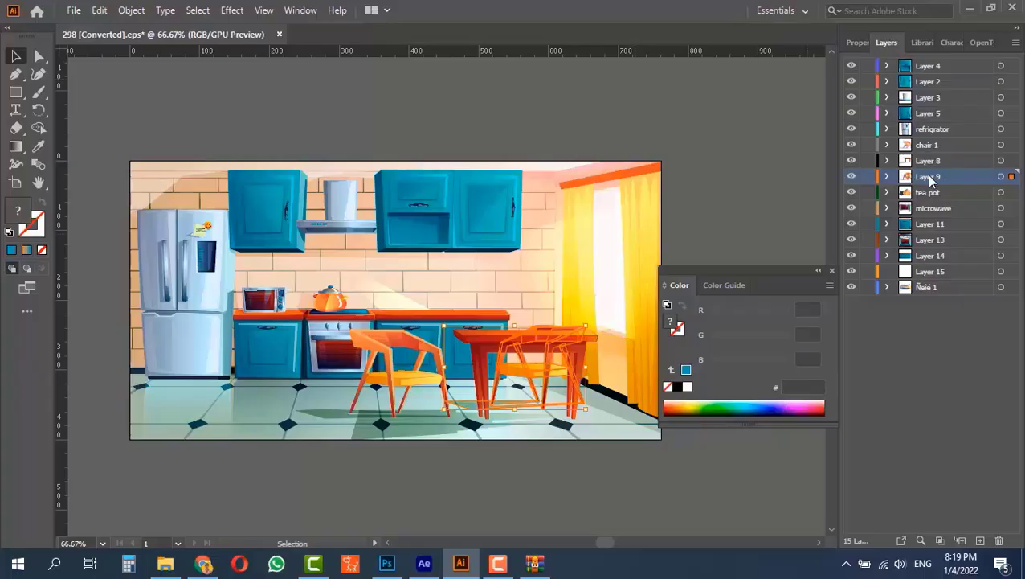
pyautogui.doubleClick(930, 178)
pyautogui.write('cha')
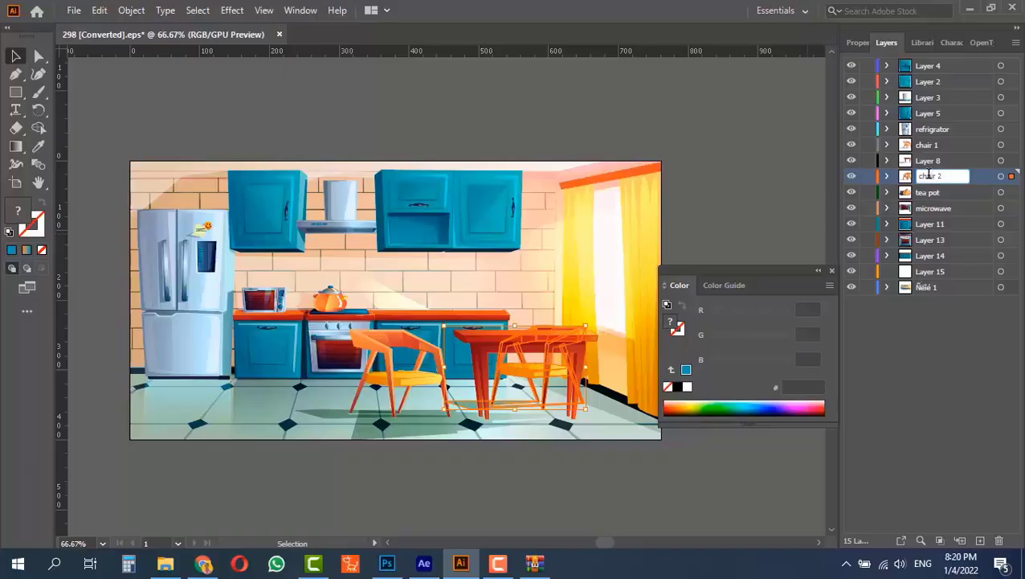
pyautogui.write('ir 2')
pyautogui.press('Return')
# - Select the dining table and rename its layer as table
pyautogui.click(487, 339)
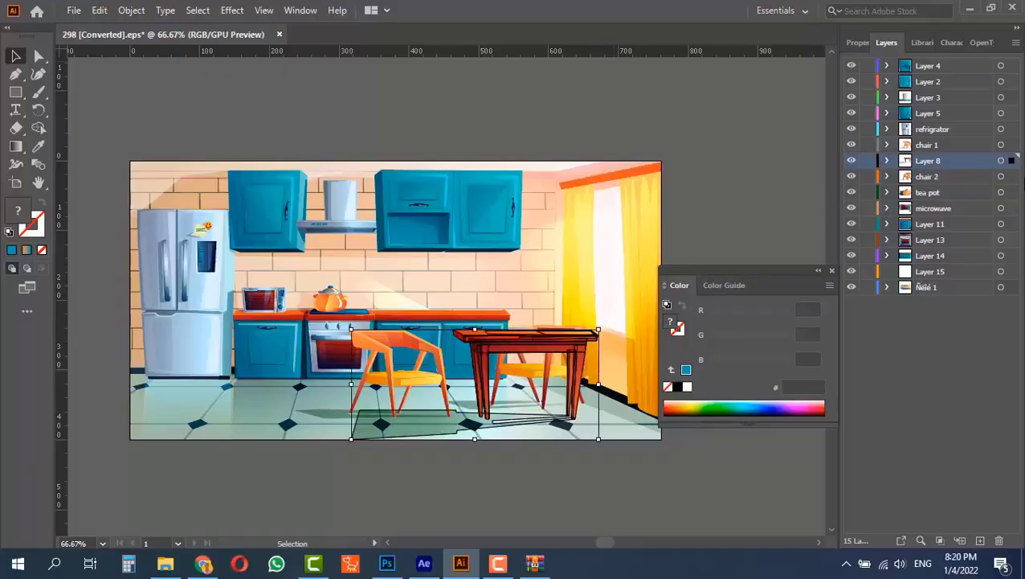
pyautogui.doubleClick(930, 161)
pyautogui.write('table')
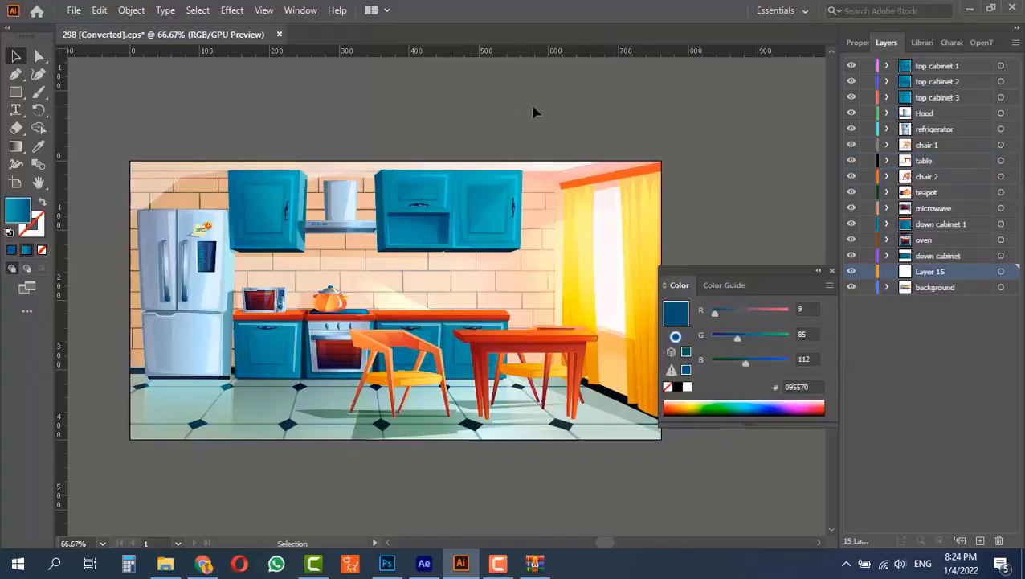
# - Rename the unnumbered down cabinet layer beneath the oven layer as down cabinet 2
pyautogui.click(950, 256)
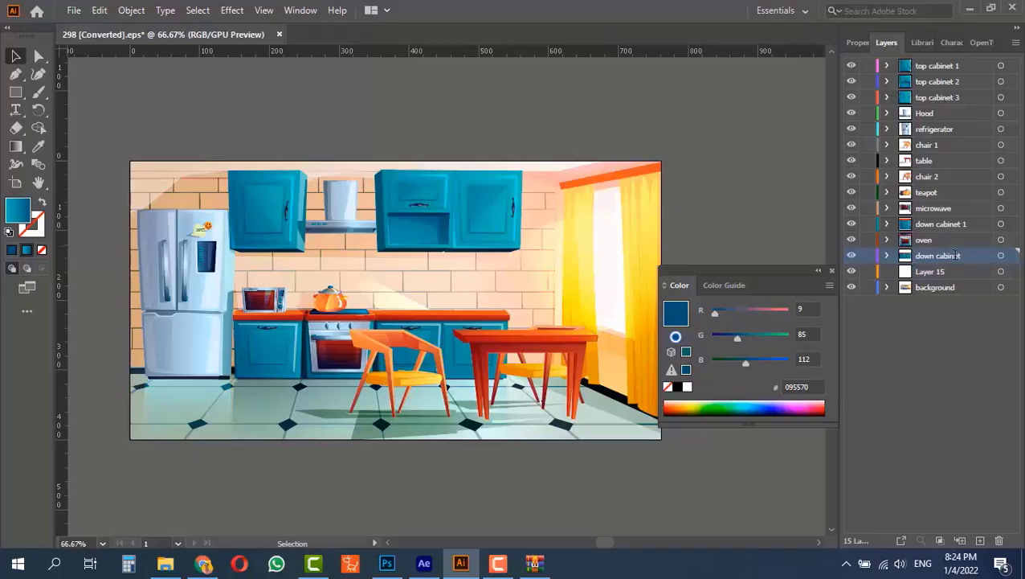
pyautogui.doubleClick(956, 257)
pyautogui.click(966, 255)
pyautogui.write('2')
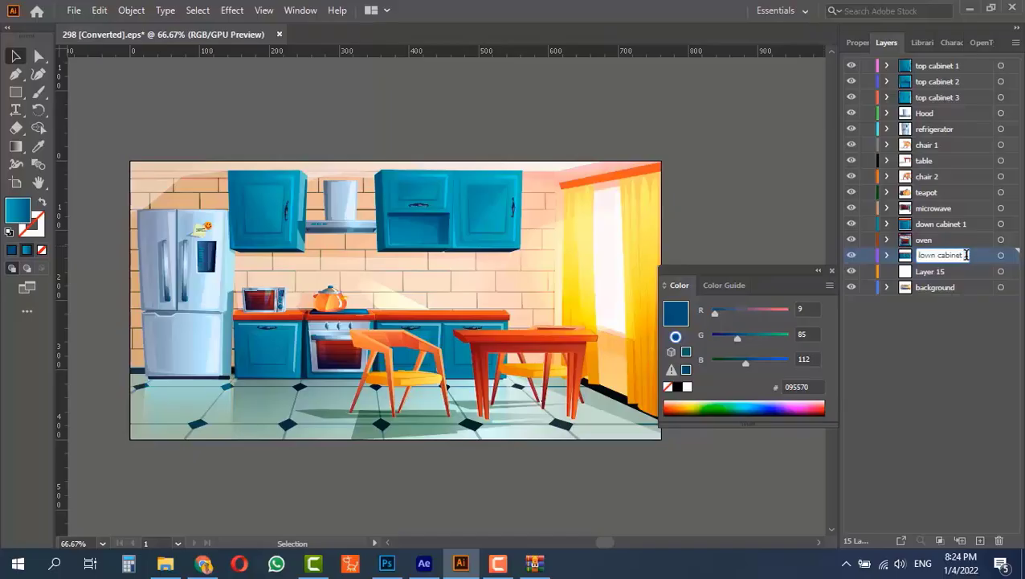
pyautogui.press('Return')
# - Reorder the layers so chair 1, table and chair 2, followed by down cabinet 1 and down cabinet 2, sit directly beneath top cabinet 3
pyautogui.moveTo(943, 225); pyautogui.dragTo(942, 117)
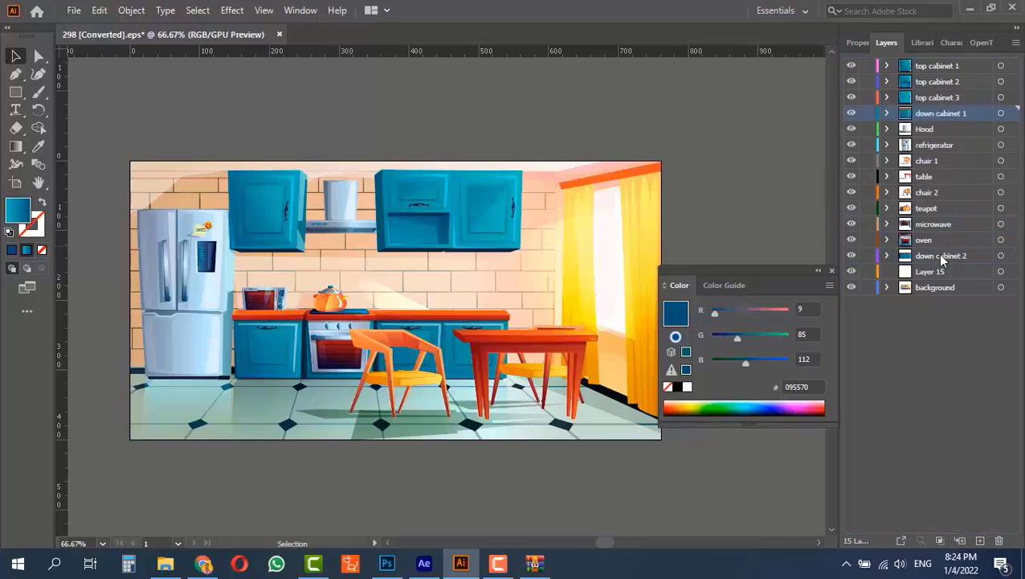
pyautogui.moveTo(937, 254); pyautogui.dragTo(940, 122)
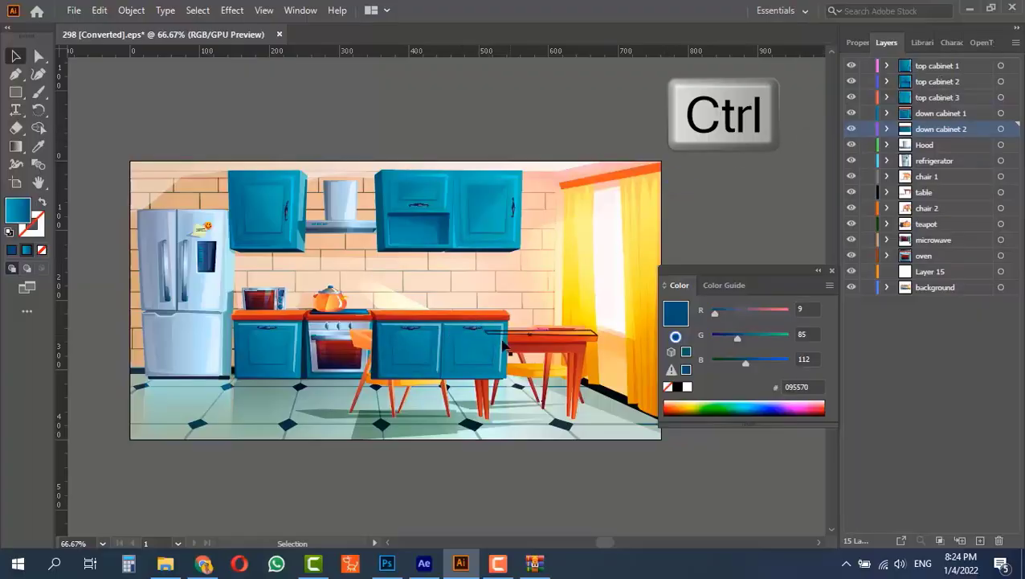
pyautogui.click(934, 208)
pyautogui.keyDown('ctrl'); pyautogui.click(929, 191); pyautogui.keyUp('ctrl')
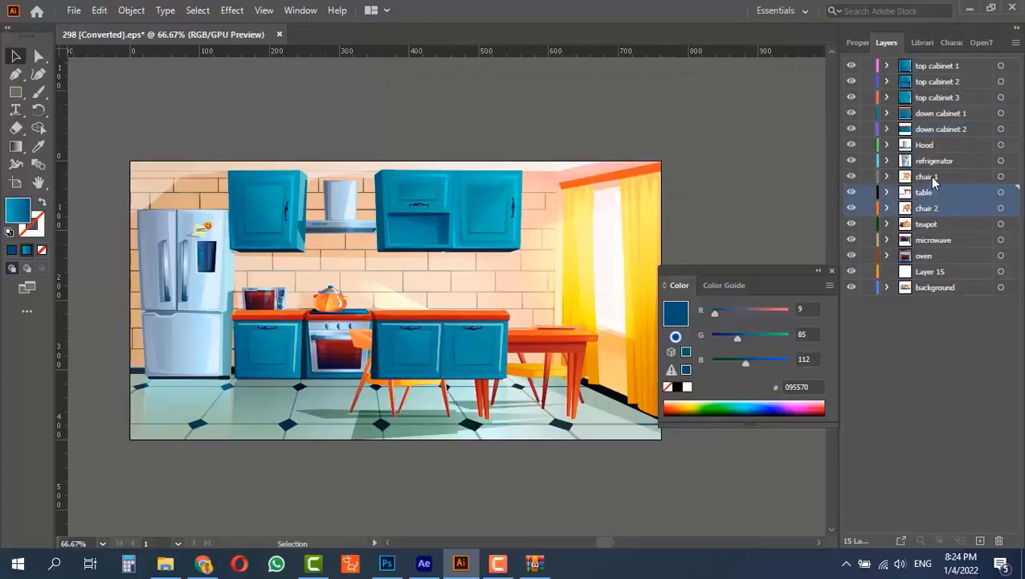
pyautogui.keyDown('ctrl'); pyautogui.click(933, 177); pyautogui.keyUp('ctrl')
pyautogui.moveTo(933, 177); pyautogui.dragTo(940, 105)
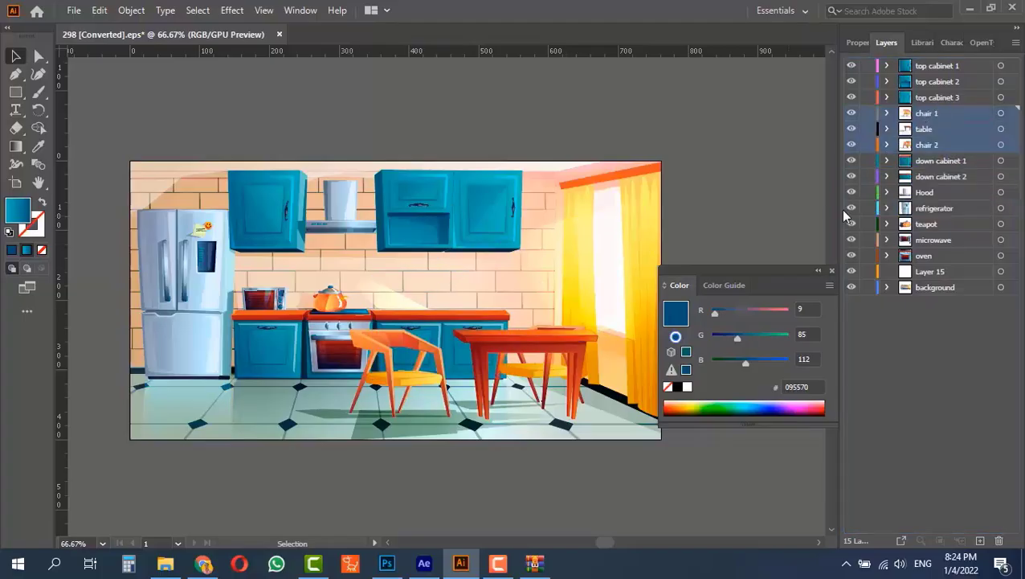
# - Review the oven, microwave, teapot, Layer 15 and background layers, switching the background's visibility off and on to check its content
pyautogui.click(926, 255)
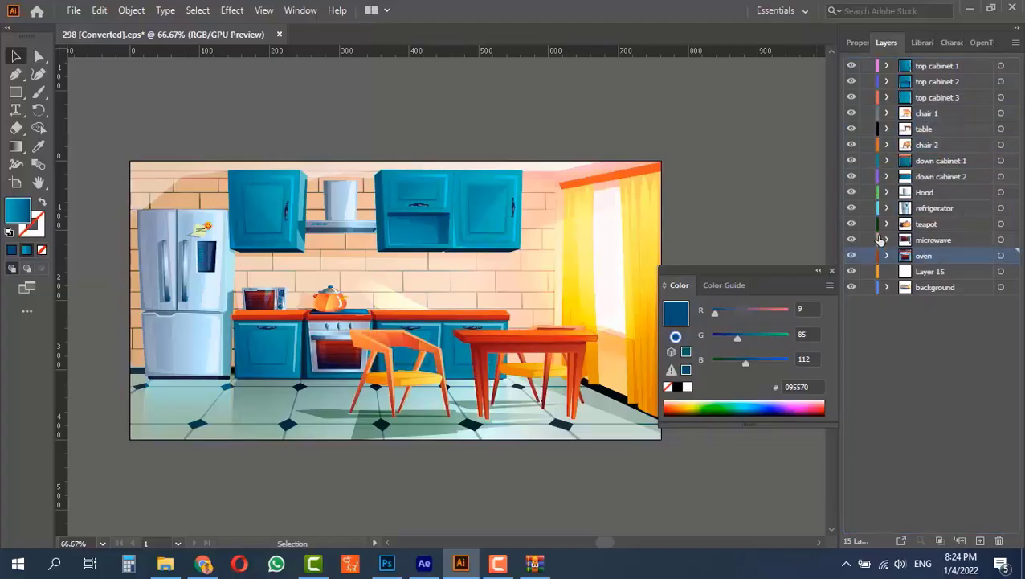
pyautogui.click(924, 241)
pyautogui.click(926, 224)
pyautogui.click(929, 271)
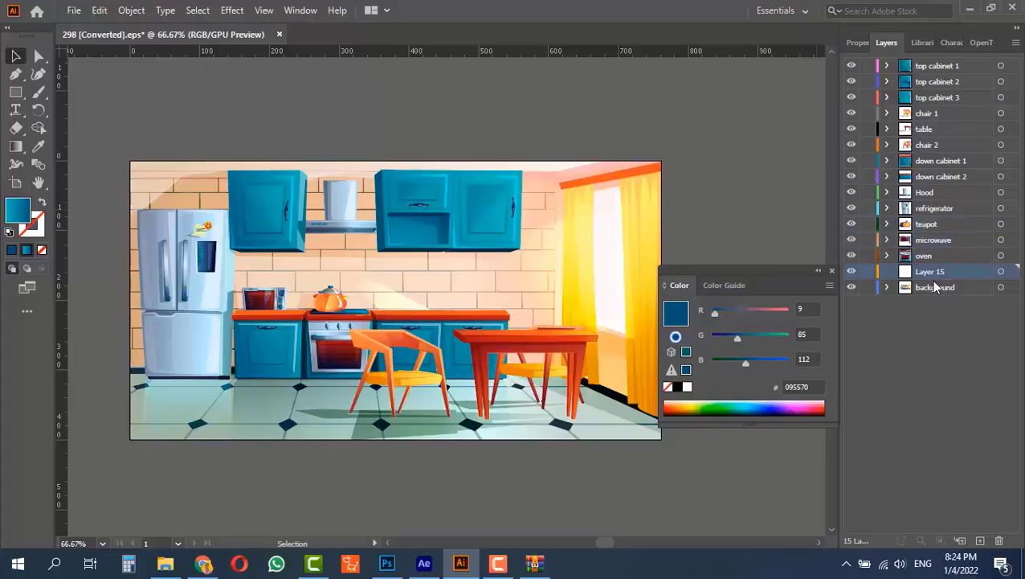
pyautogui.click(933, 286)
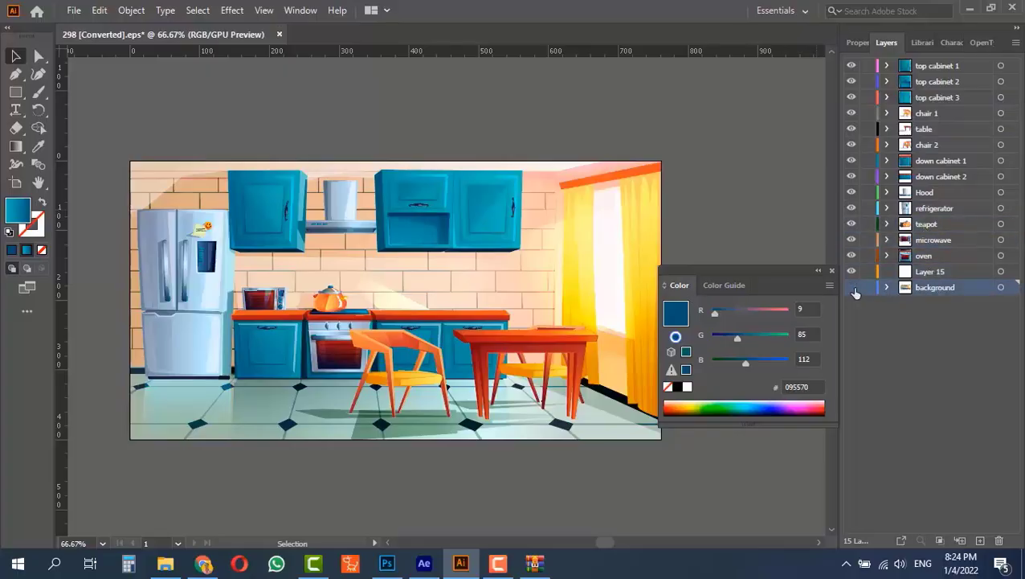
pyautogui.click(853, 287)
pyautogui.click(853, 288)
pyautogui.click(853, 288)
pyautogui.click(854, 288)
# - Delete the empty Layer 15 above the background layer
pyautogui.click(932, 272)
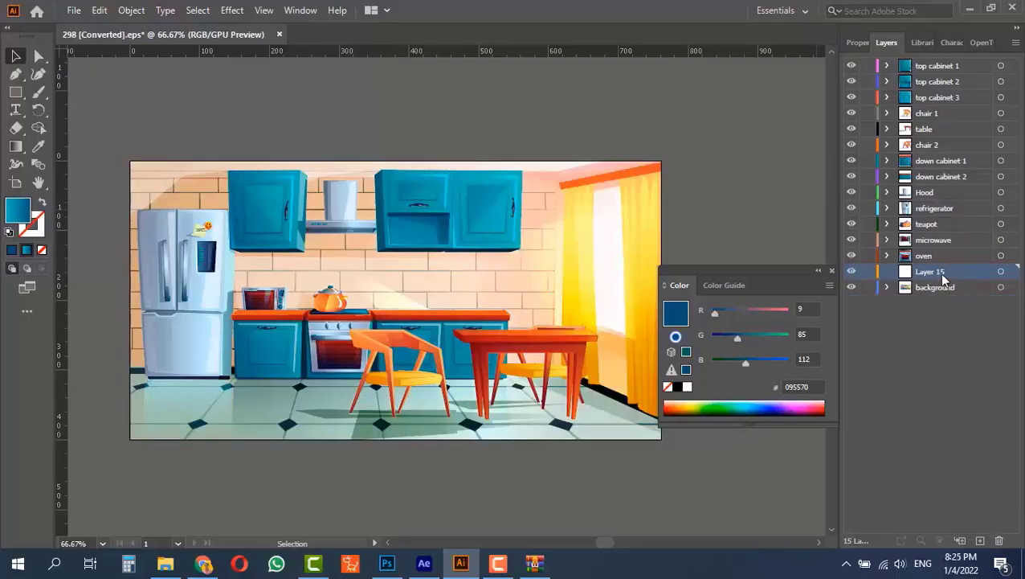
pyautogui.click(999, 540)
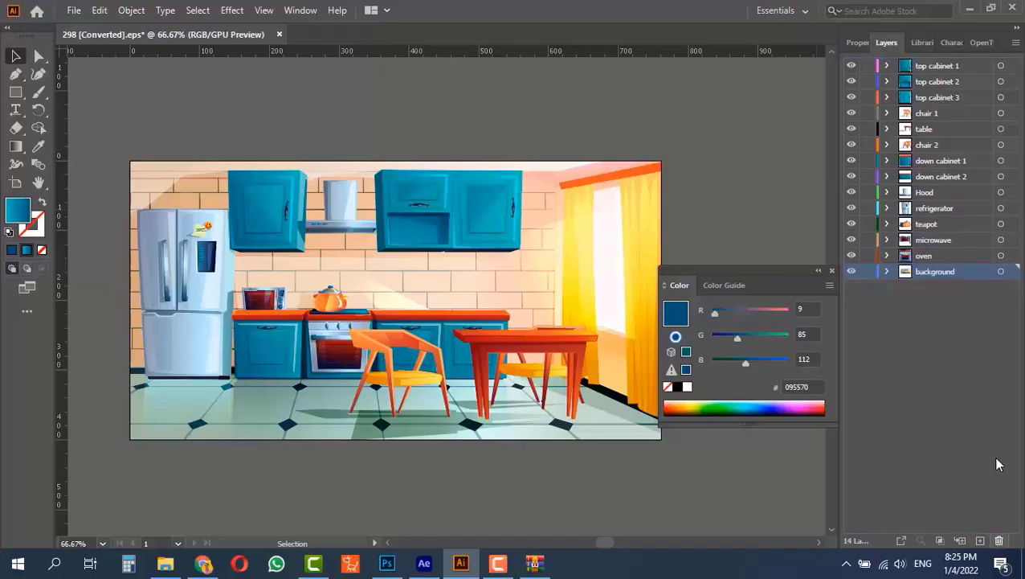
# - Target layers such as top cabinet 1, chair 1, down cabinet 1, teapot, background and top cabinet 3 to check their artwork, then deselect everything
pyautogui.click(1001, 65)
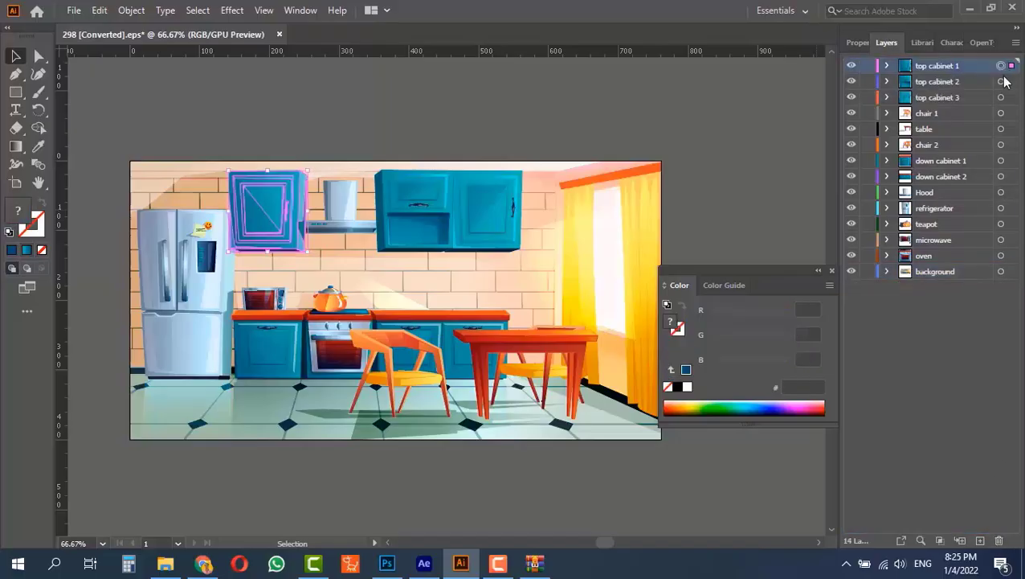
pyautogui.click(1001, 113)
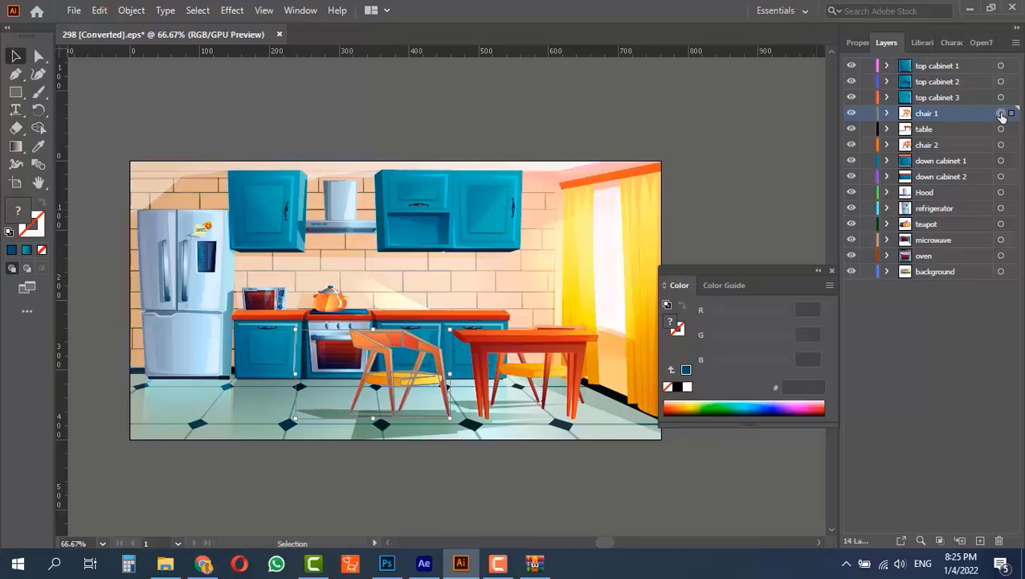
pyautogui.click(1002, 161)
pyautogui.click(1001, 224)
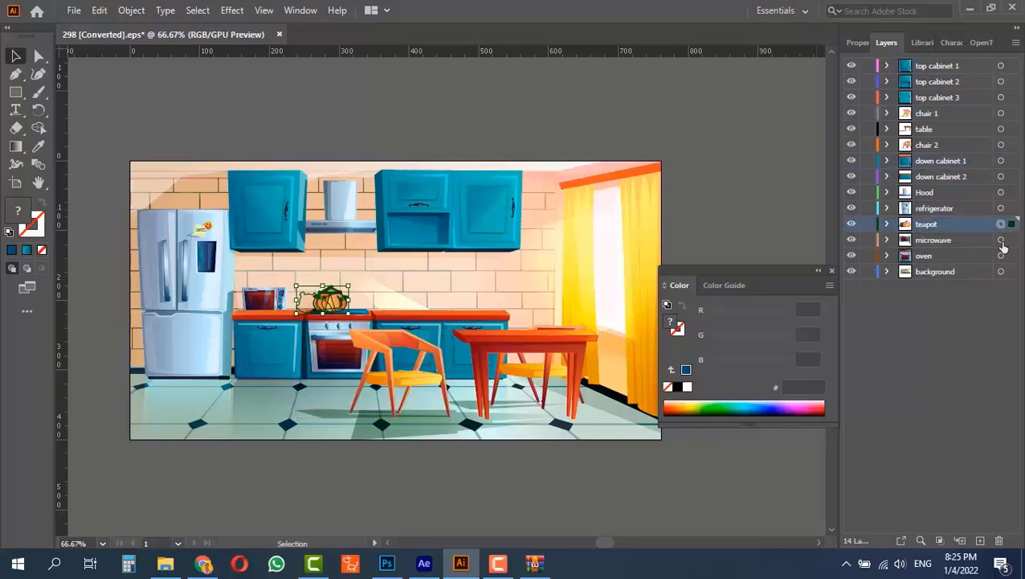
pyautogui.click(1002, 270)
pyautogui.click(1002, 97)
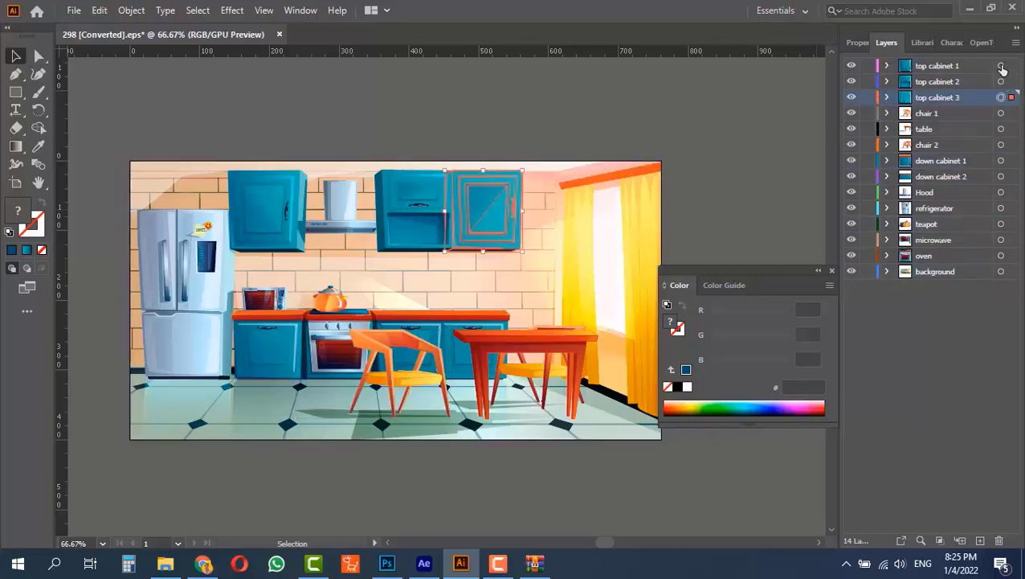
pyautogui.click(1001, 65)
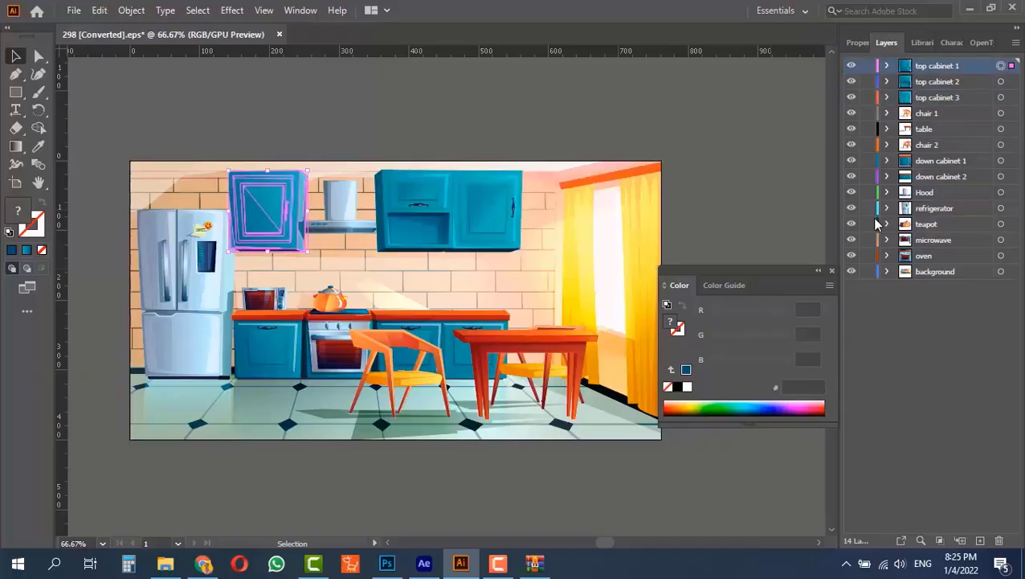
pyautogui.click(171, 127)
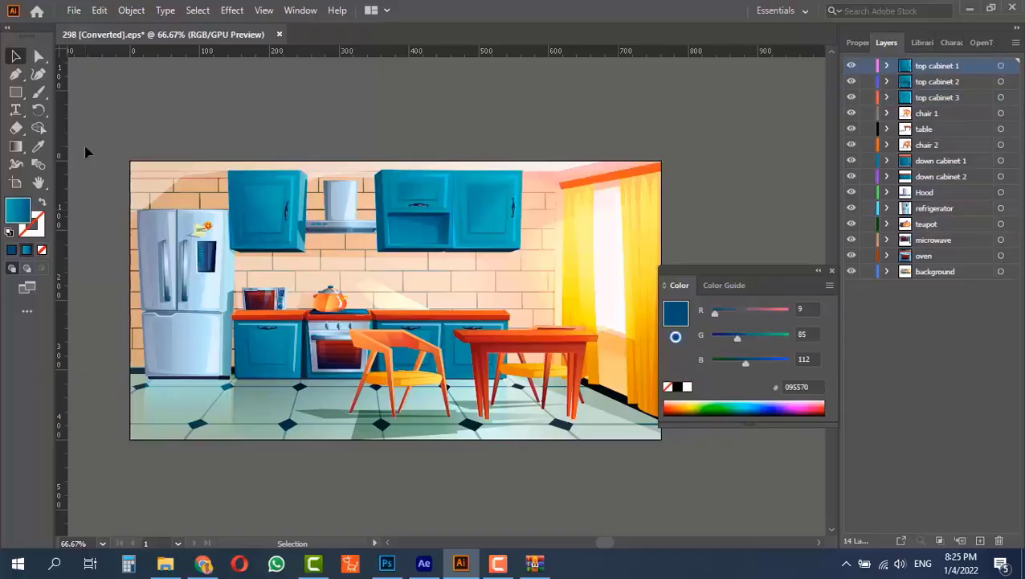
# - Save a copy of the document under the new name kitchen in the Pictures folder, as an Adobe Illustrator (*.AI) file with Illustrator 2020 compatibility
pyautogui.click(73, 9)
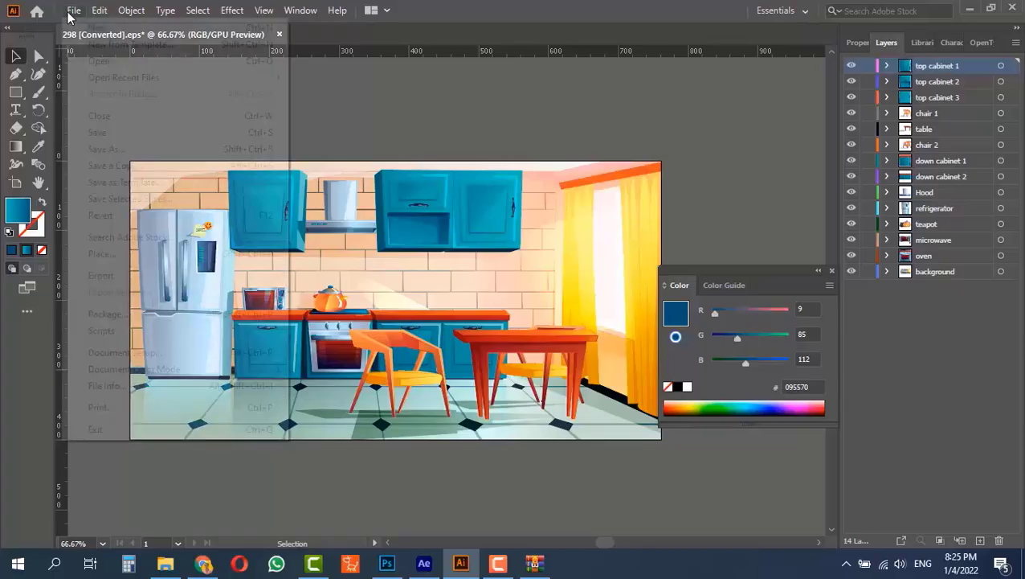
pyautogui.click(115, 149)
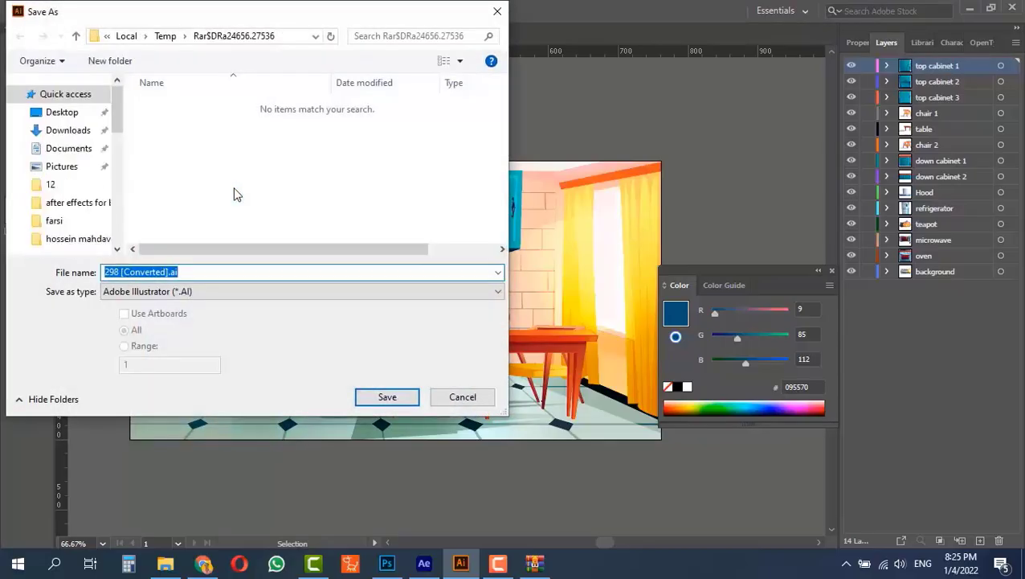
pyautogui.scroll(-2, 84, 167)
pyautogui.scroll(-4, 77, 170)
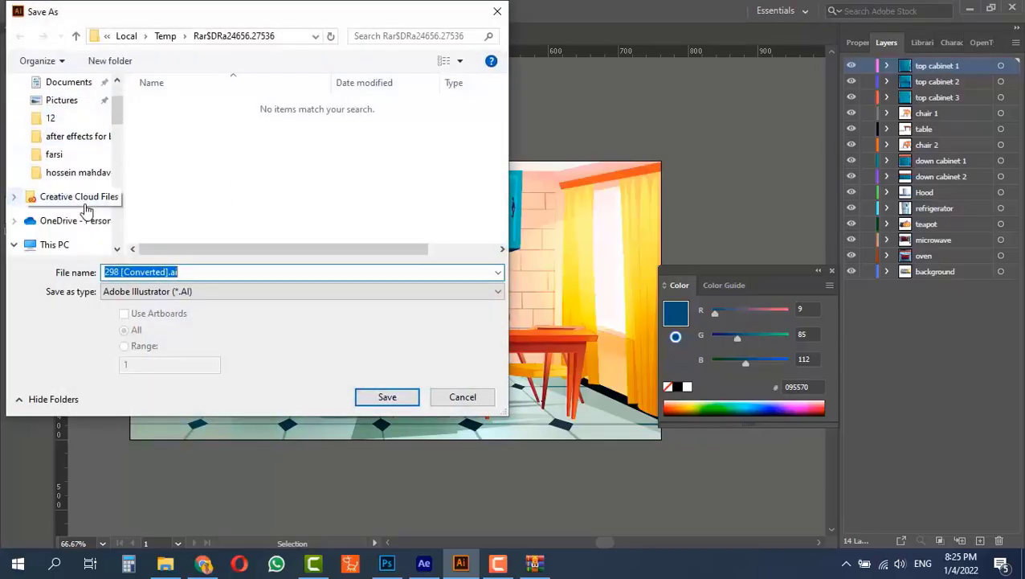
pyautogui.scroll(1, 82, 211)
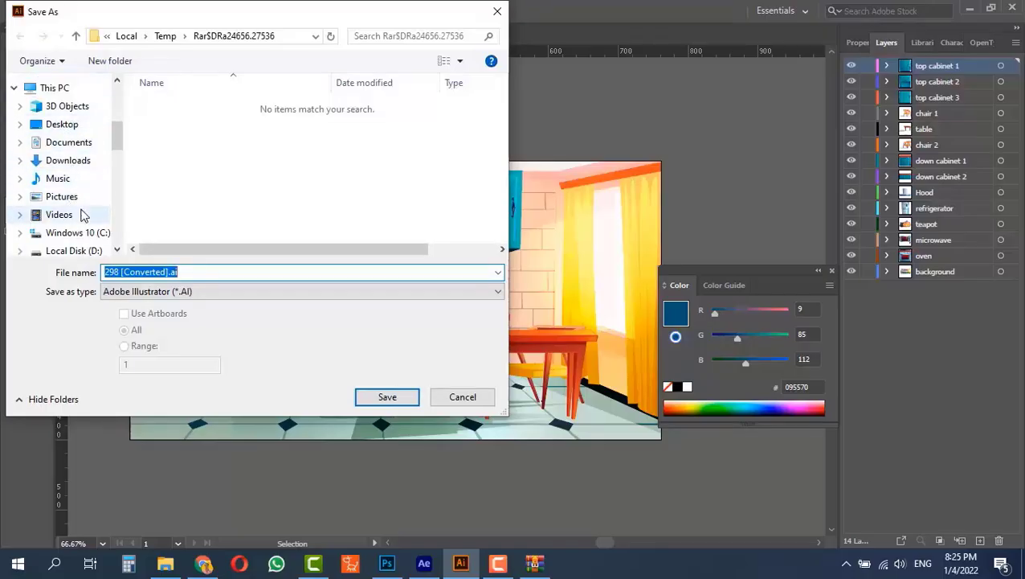
pyautogui.click(71, 196)
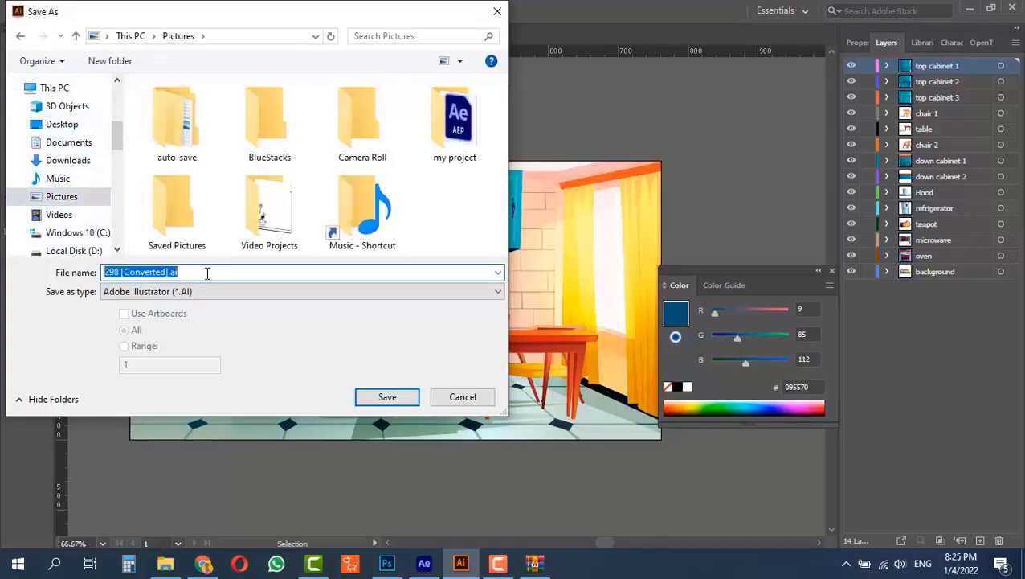
pyautogui.write('kitche')
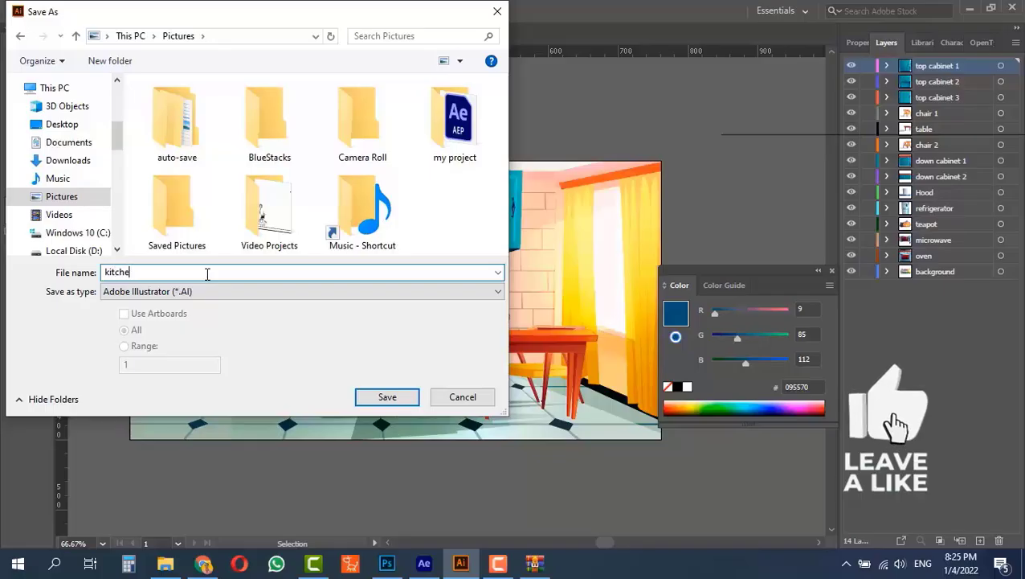
pyautogui.write('n')
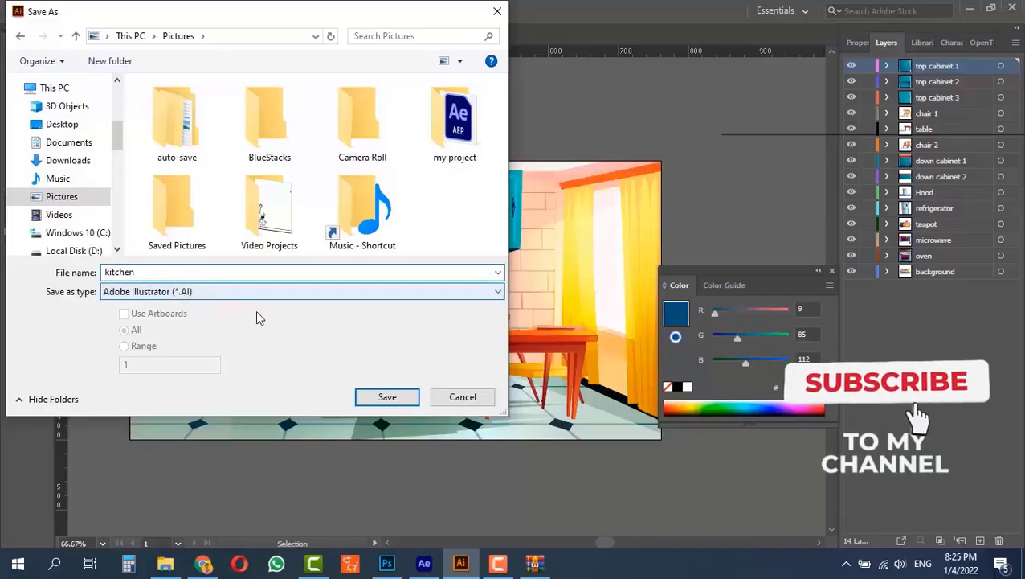
pyautogui.click(382, 398)
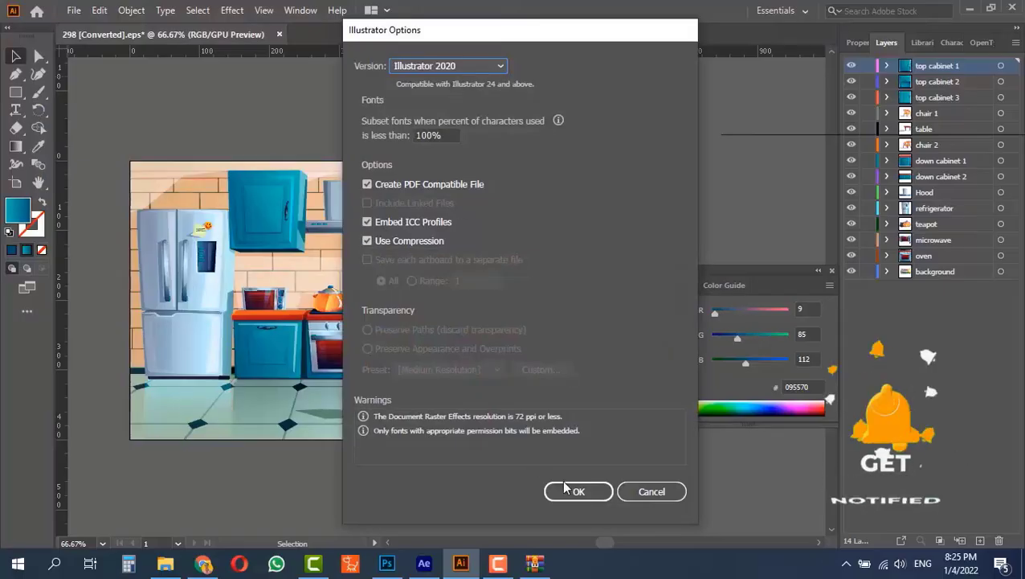
pyautogui.click(567, 490)
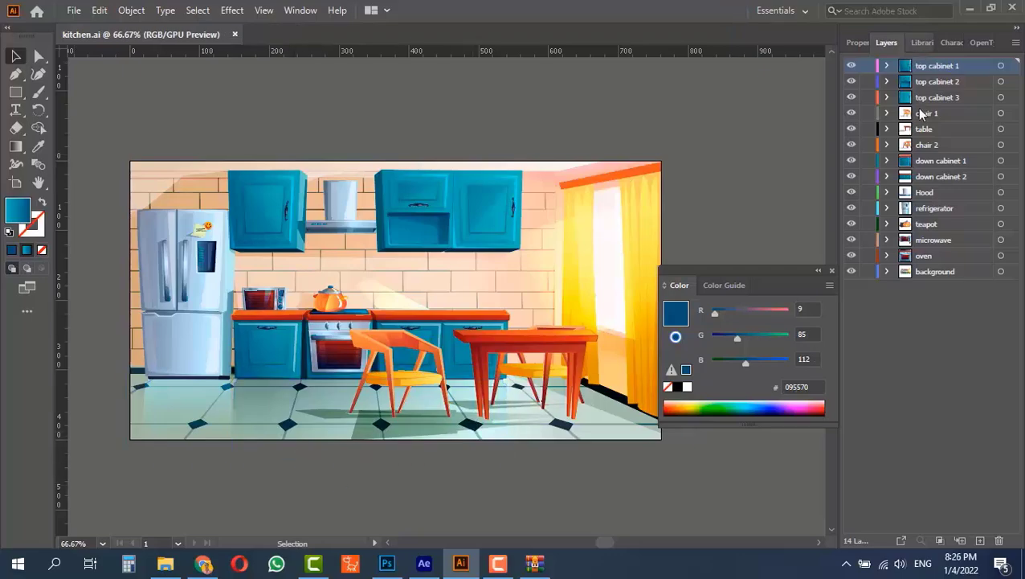
# - Switch the visibility of top cabinet 1, top cabinet 2, chair 1, table and down cabinet 1 in turn to check each layer's artwork
pyautogui.click(851, 65)
pyautogui.click(851, 65)
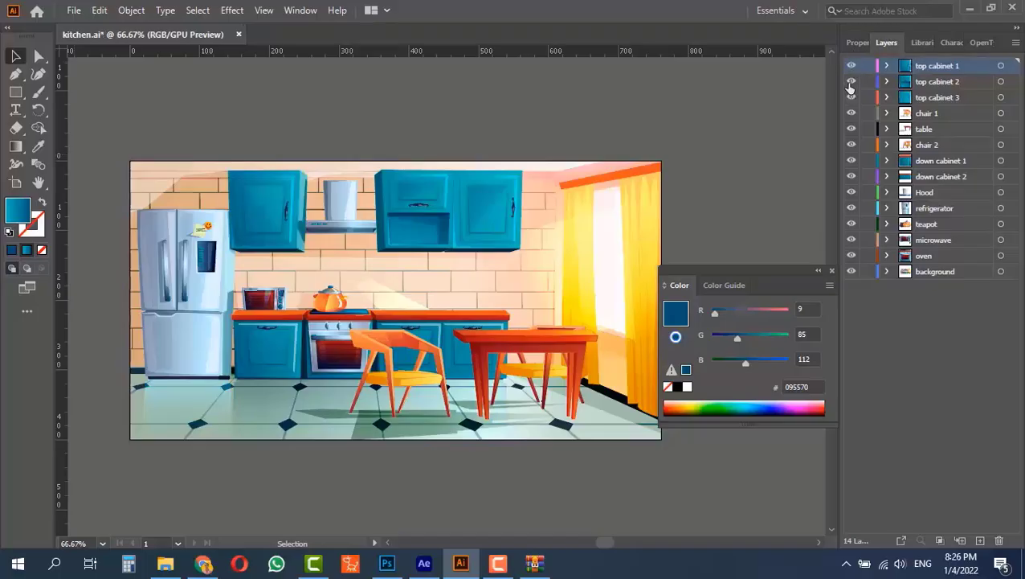
pyautogui.click(851, 81)
pyautogui.click(851, 81)
pyautogui.click(851, 113)
pyautogui.click(851, 112)
pyautogui.click(851, 129)
pyautogui.click(851, 129)
pyautogui.click(851, 161)
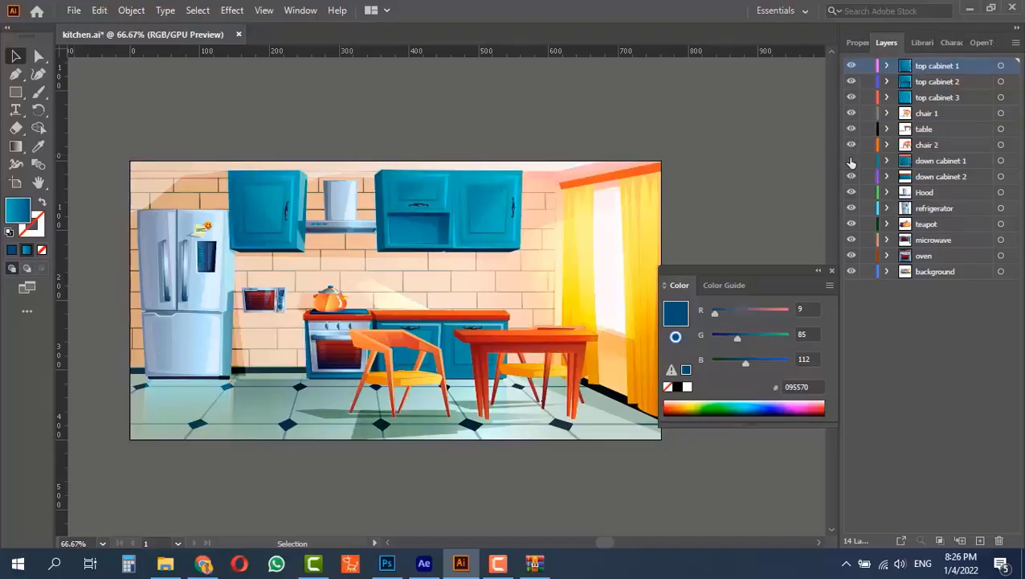